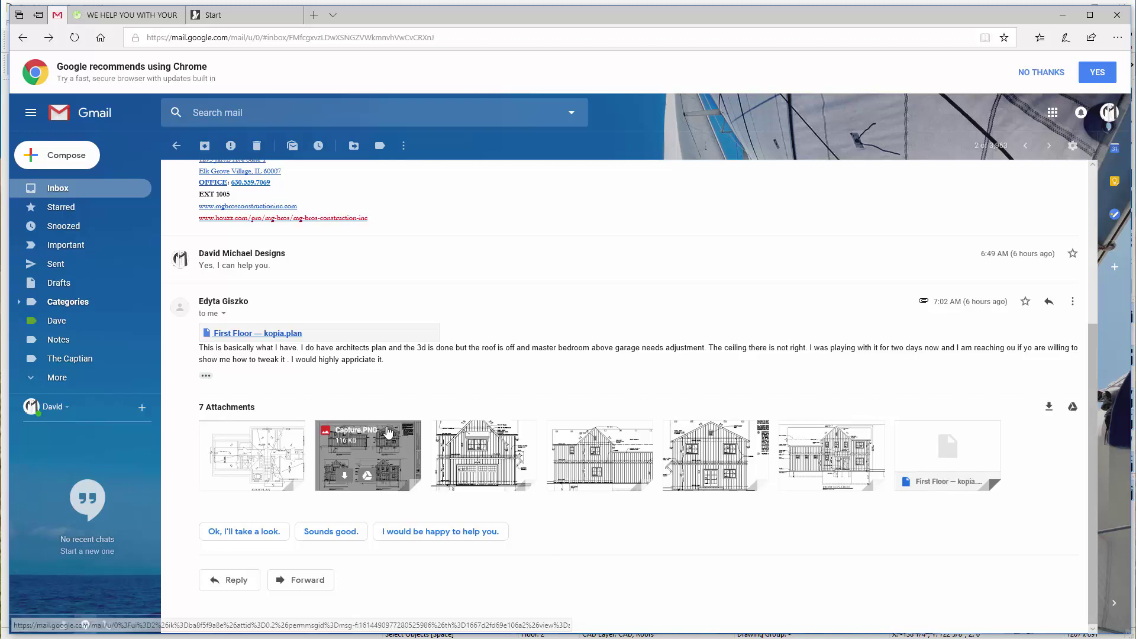
Examine the attached elevation drawings in the email, enlarging Capture.PNG and paging through the individual elevations before closing the preview.
left_click(360, 447)
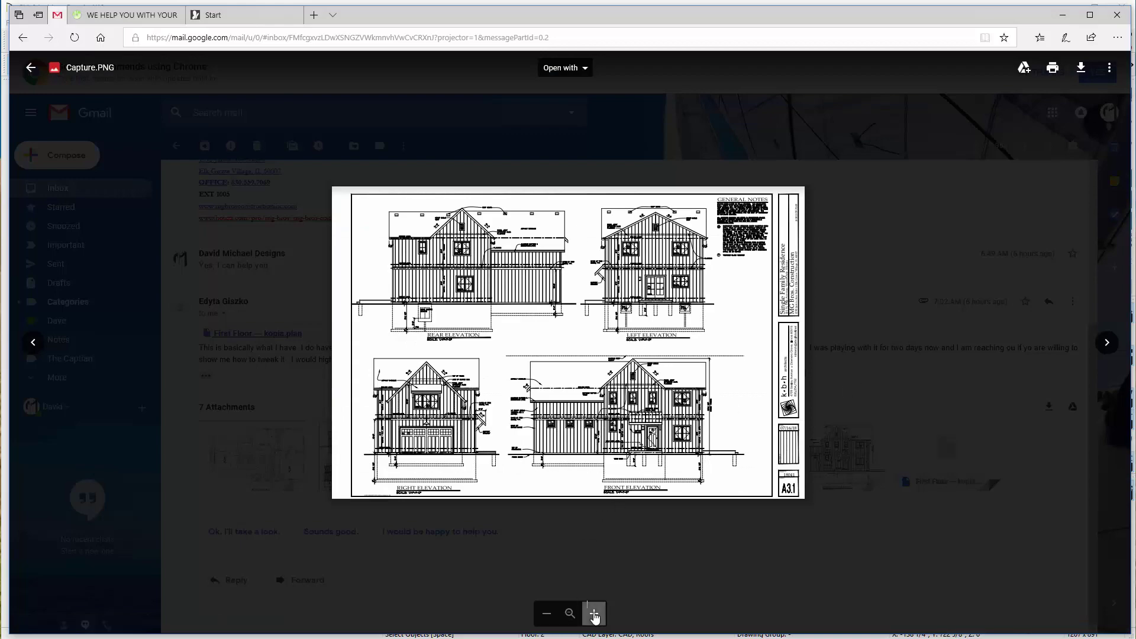
left_click(592, 613)
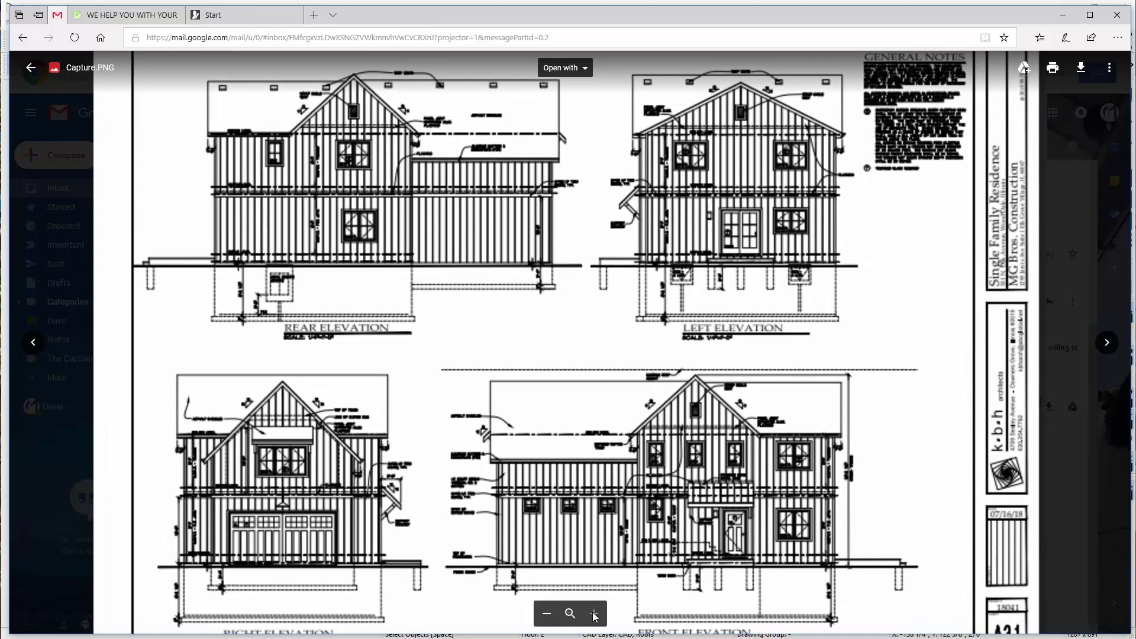
left_click(570, 613)
left_click(593, 613)
left_click(592, 614)
left_click(1107, 343)
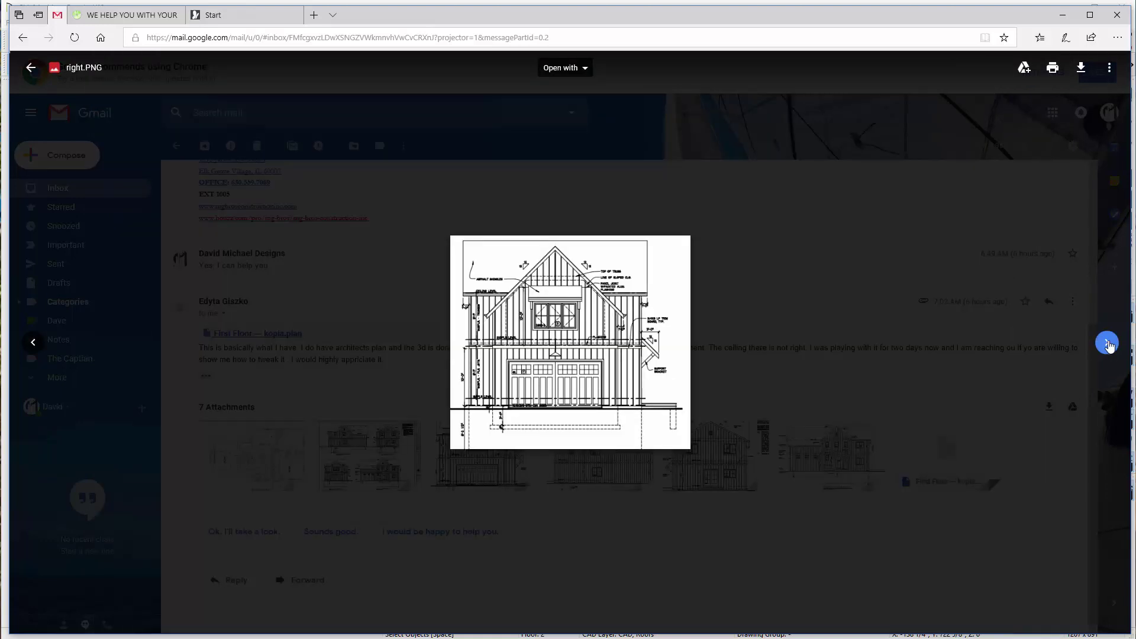
left_click(1106, 343)
left_click(1107, 343)
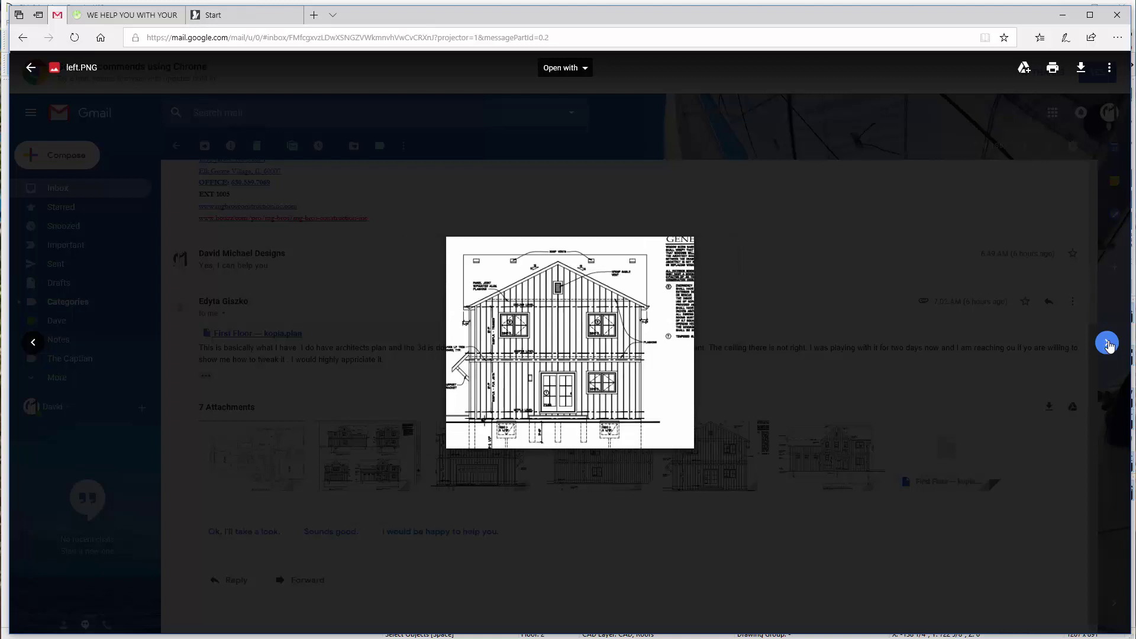
left_click(783, 262)
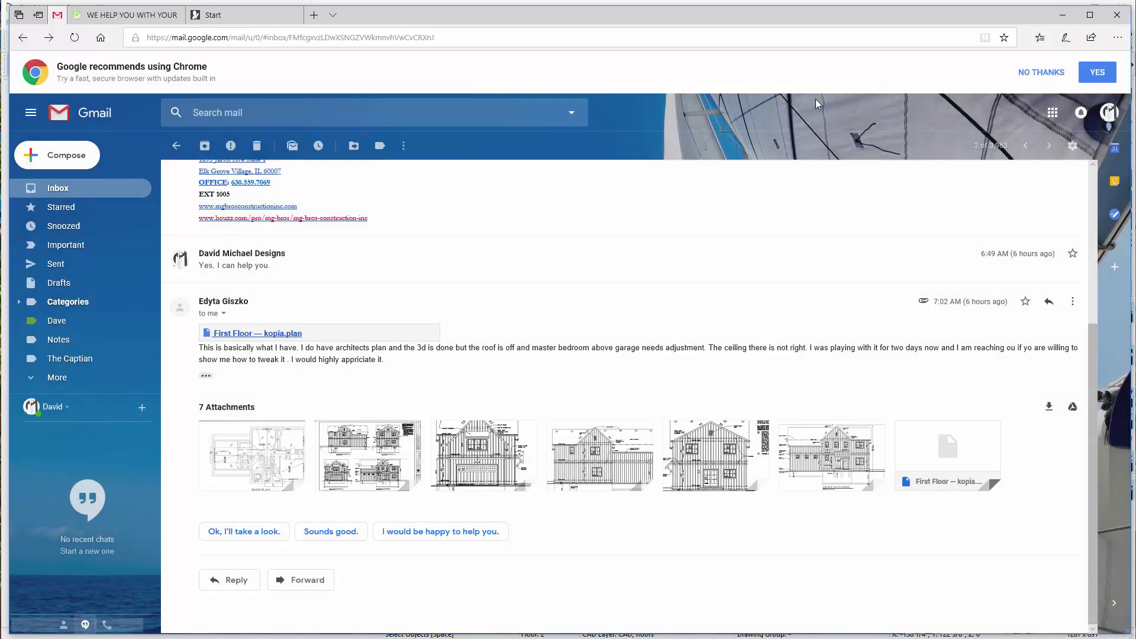
Switch to Chief Architect, create a Perspective Full Overview of the house and inspect its roof from above and from the front.
left_click(864, 5)
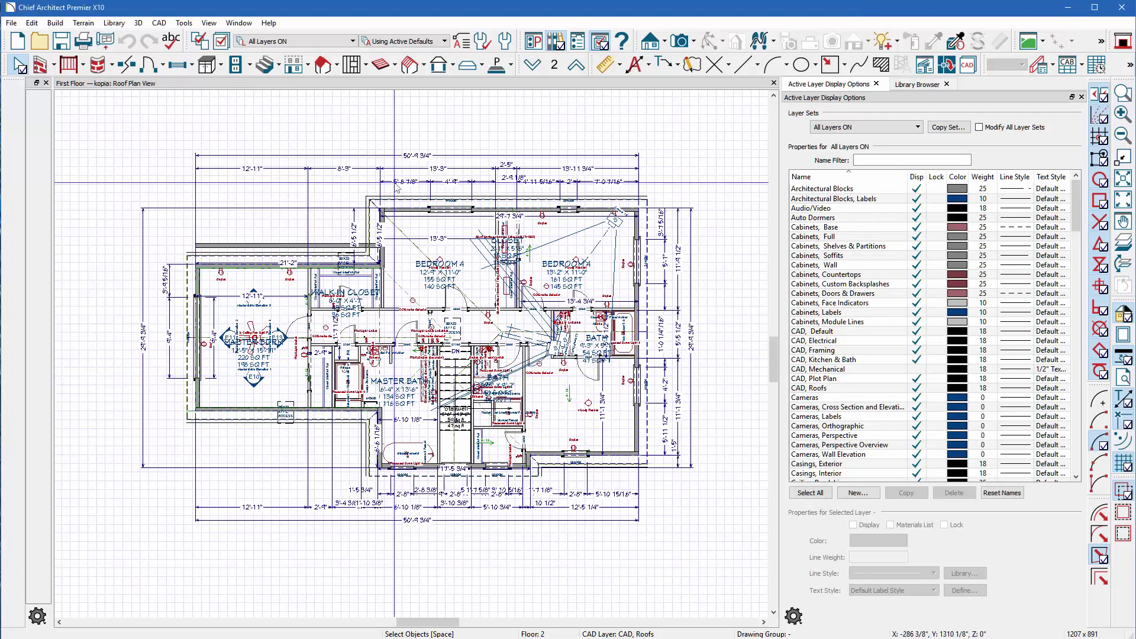
left_click(694, 42)
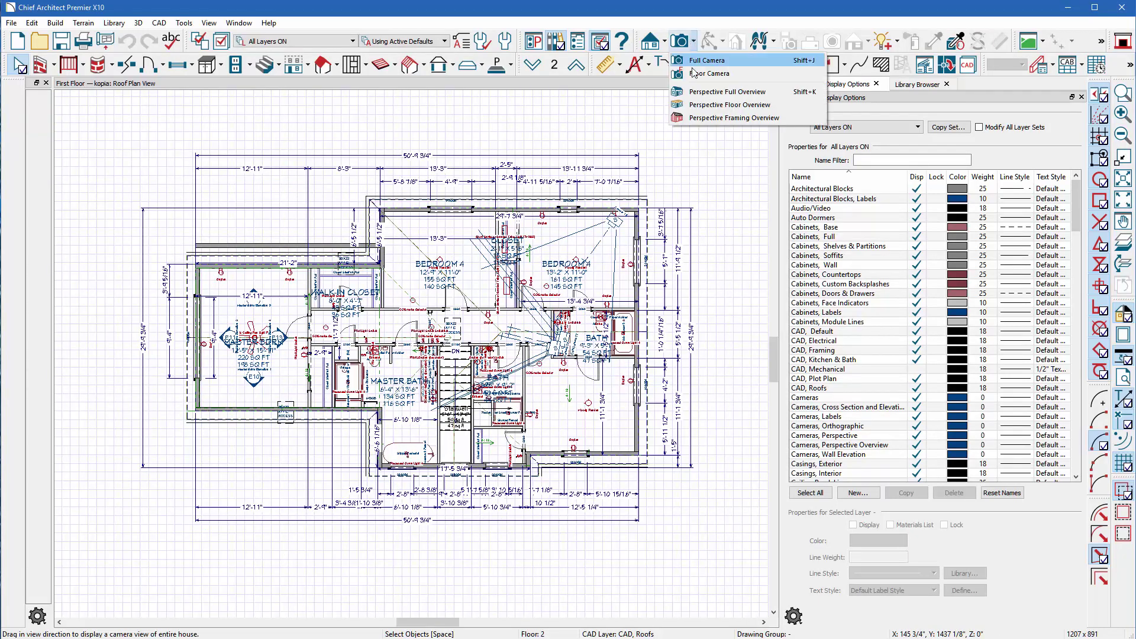
left_click(692, 93)
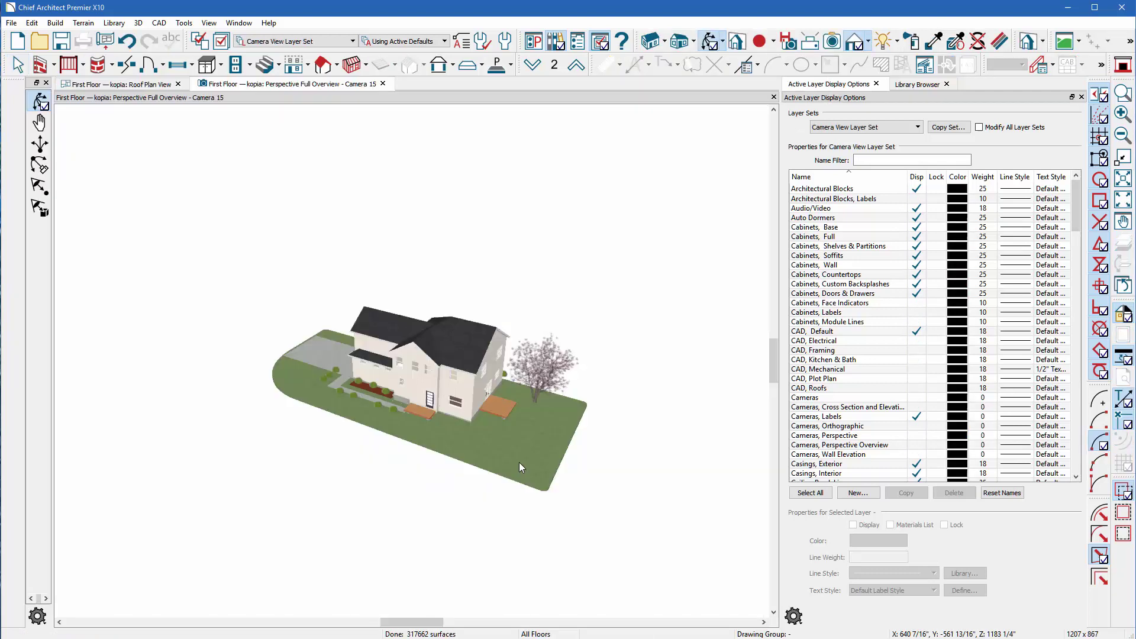
scroll(379, 337, "up", 5)
left_click_drag(379, 337, 478, 415)
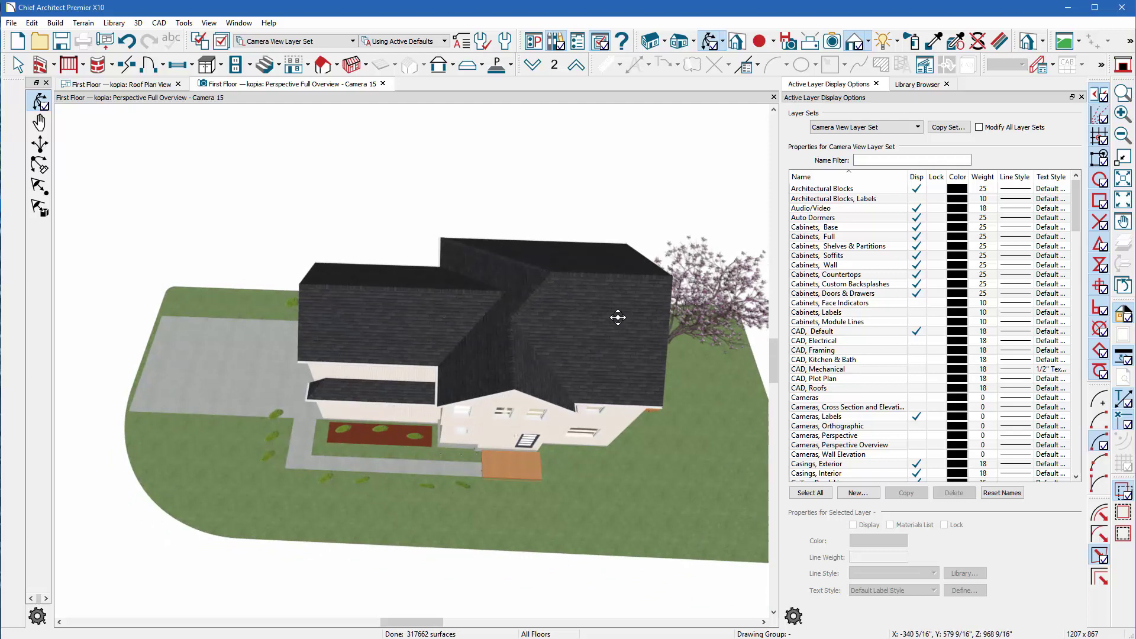
left_click_drag(466, 371, 547, 305)
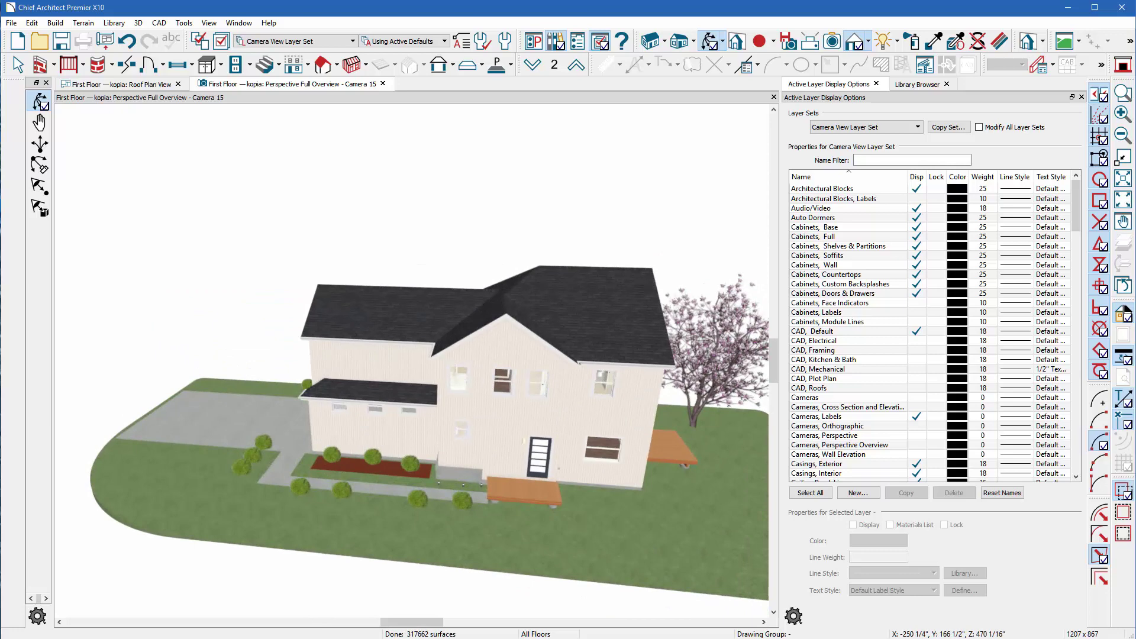
Return to the Gmail message and preview the roof plan attachment Capture 2.PNG.
key("alt+Tab")
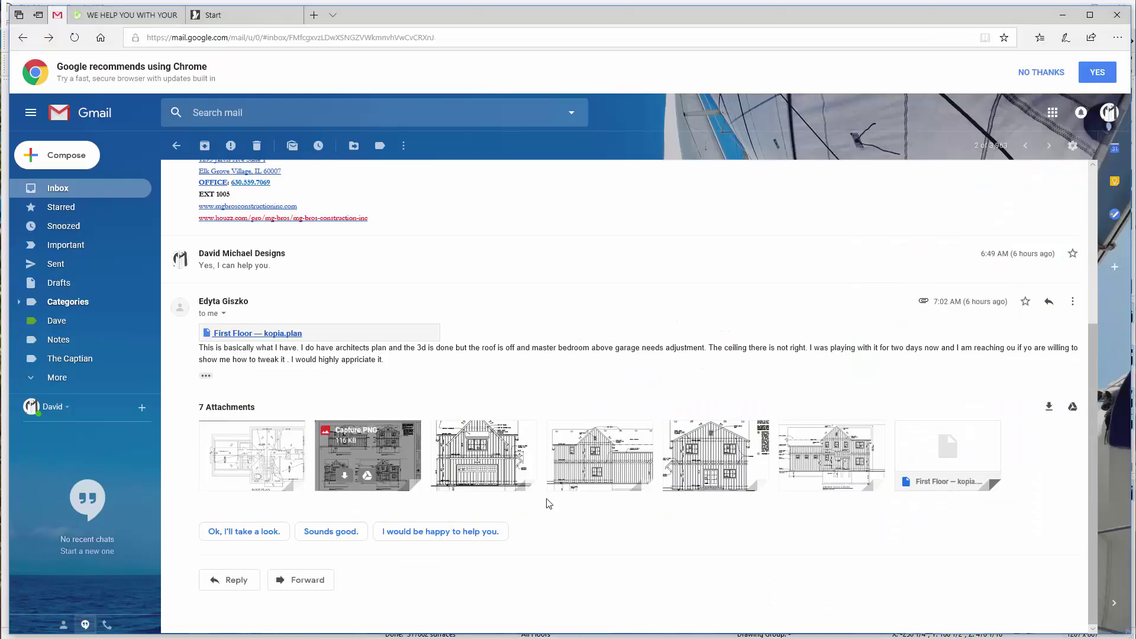
left_click(256, 451)
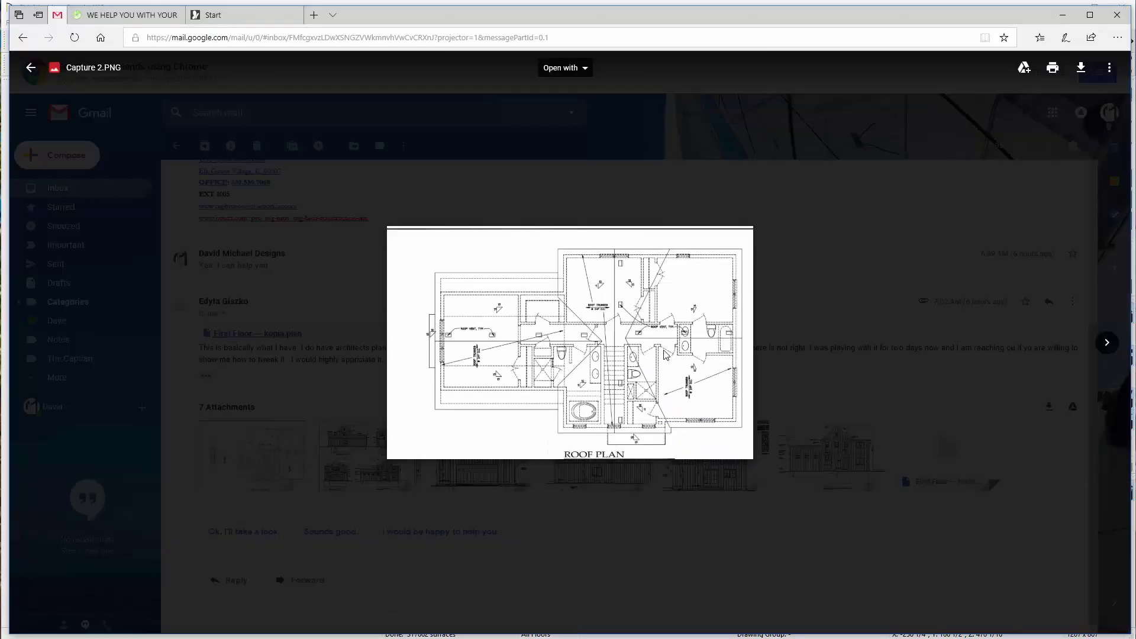
left_click(513, 569)
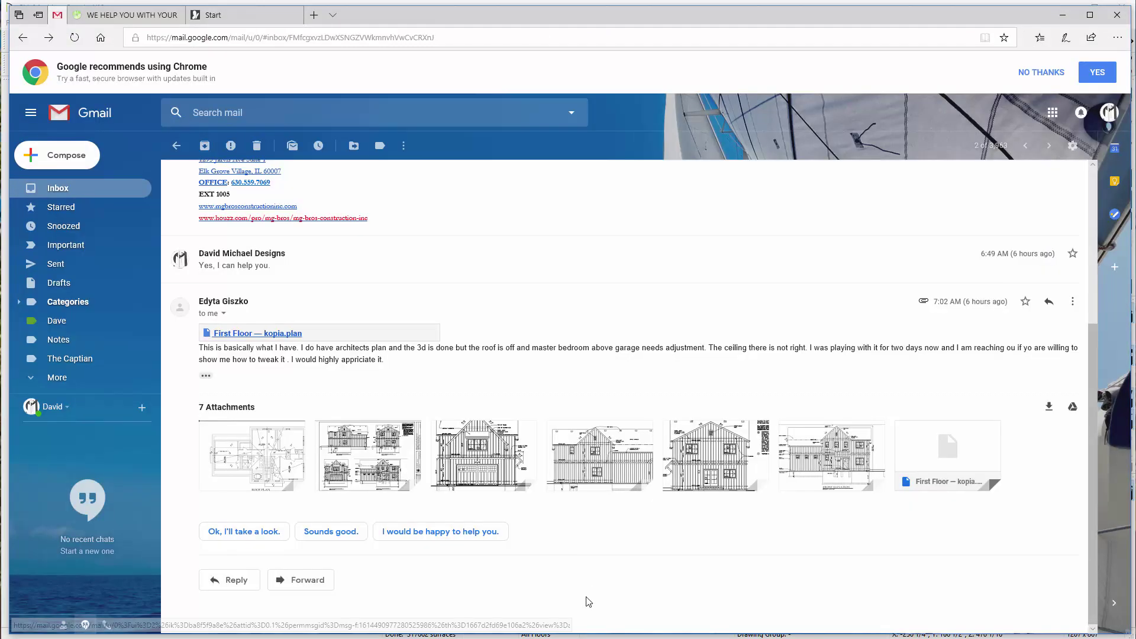
left_click(257, 453)
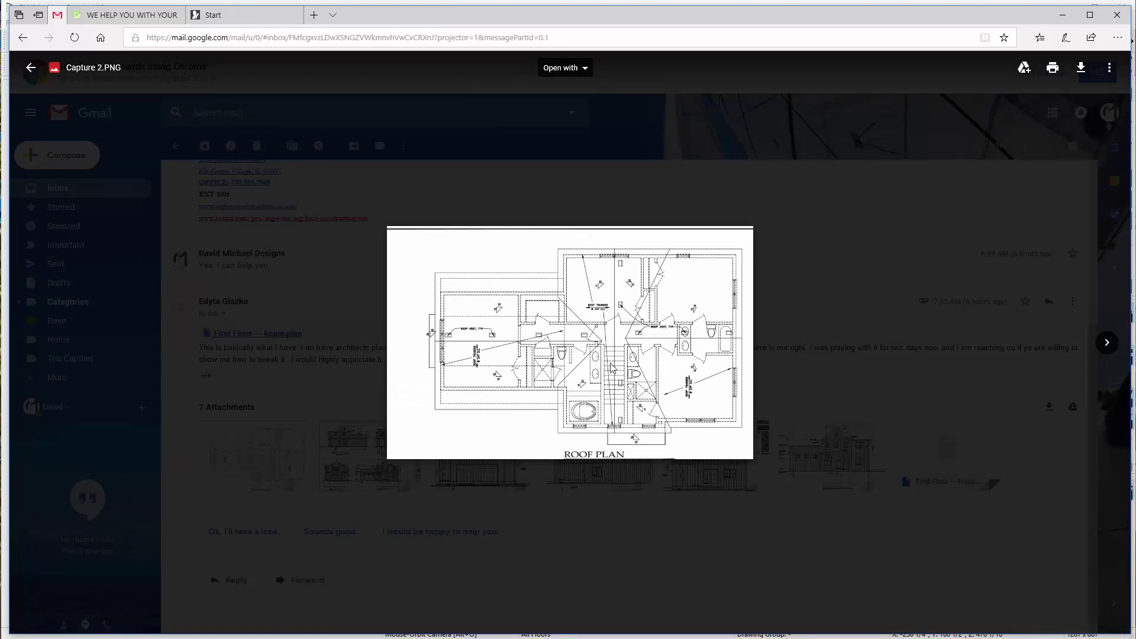
left_click(947, 142)
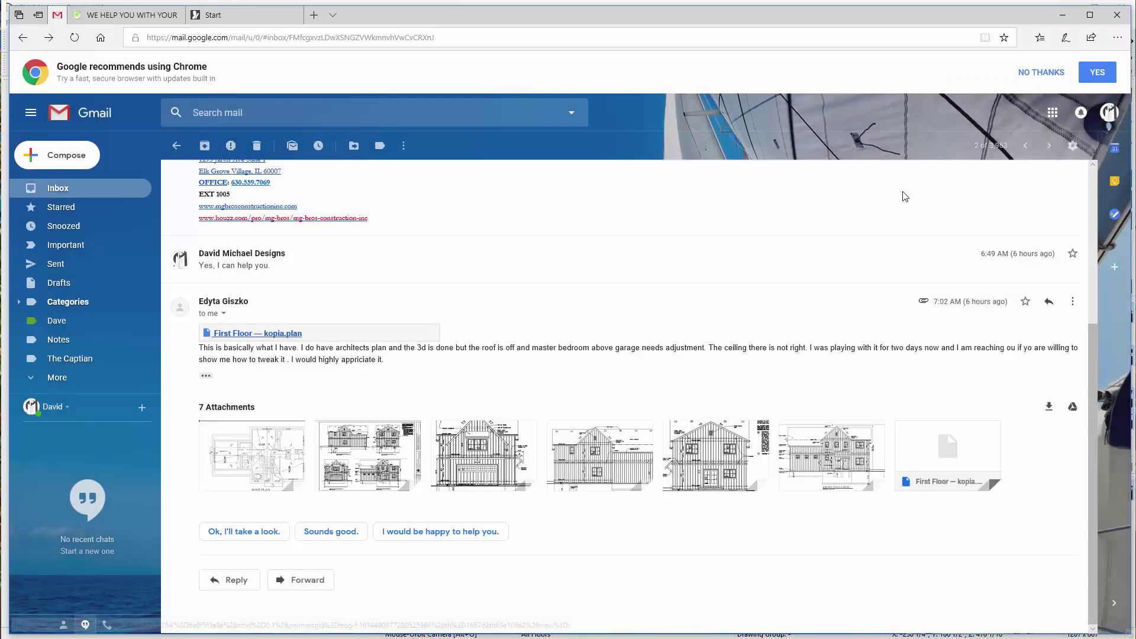
Download Capture 2.PNG, open it in Photos and examine the roof plan's ridges, valleys and pitches enlarged.
mouse_move(272, 476)
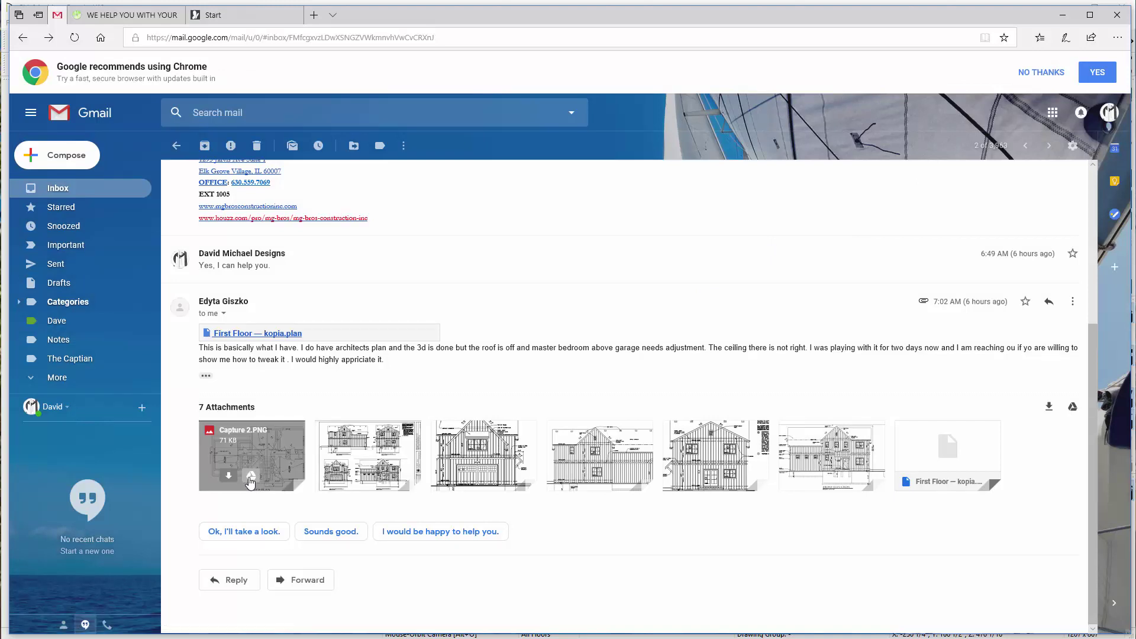
left_click(228, 477)
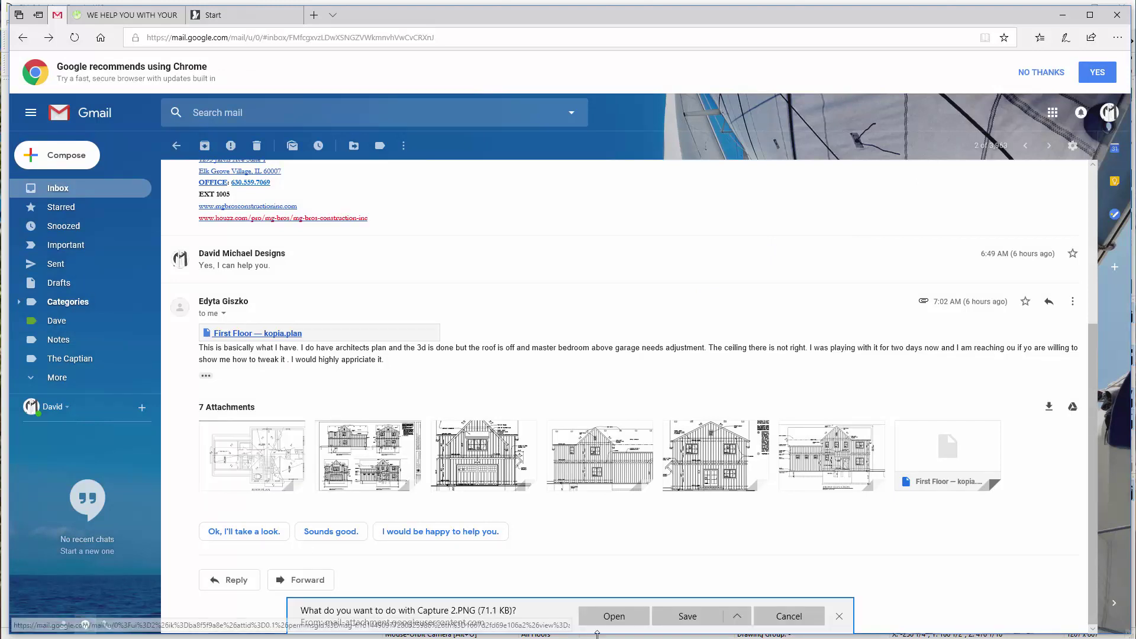
left_click(613, 615)
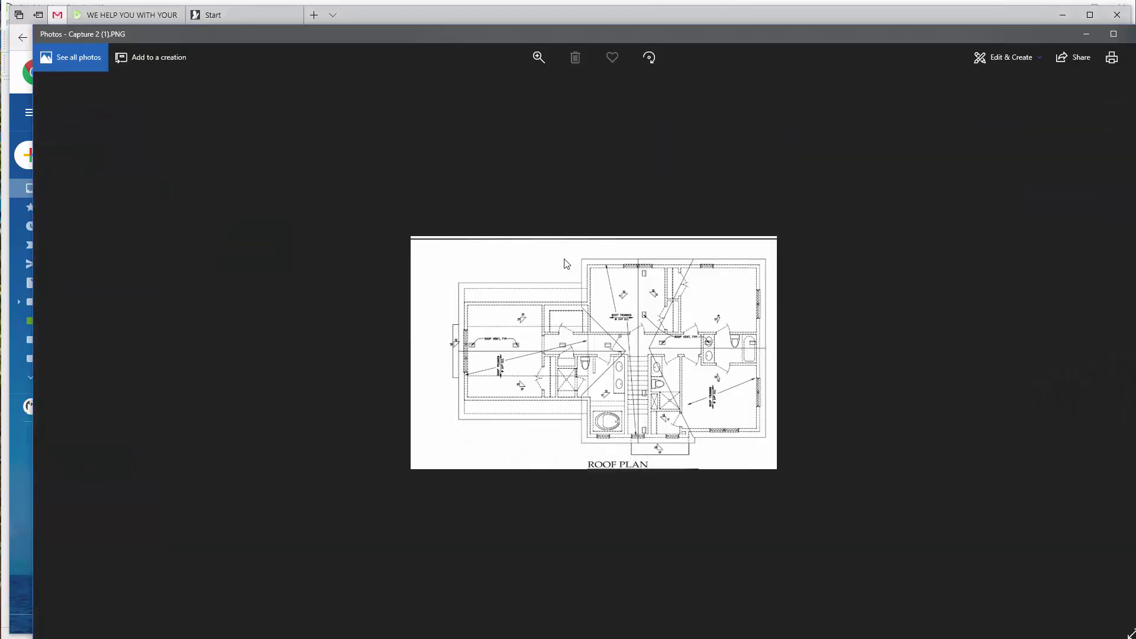
left_click(541, 59)
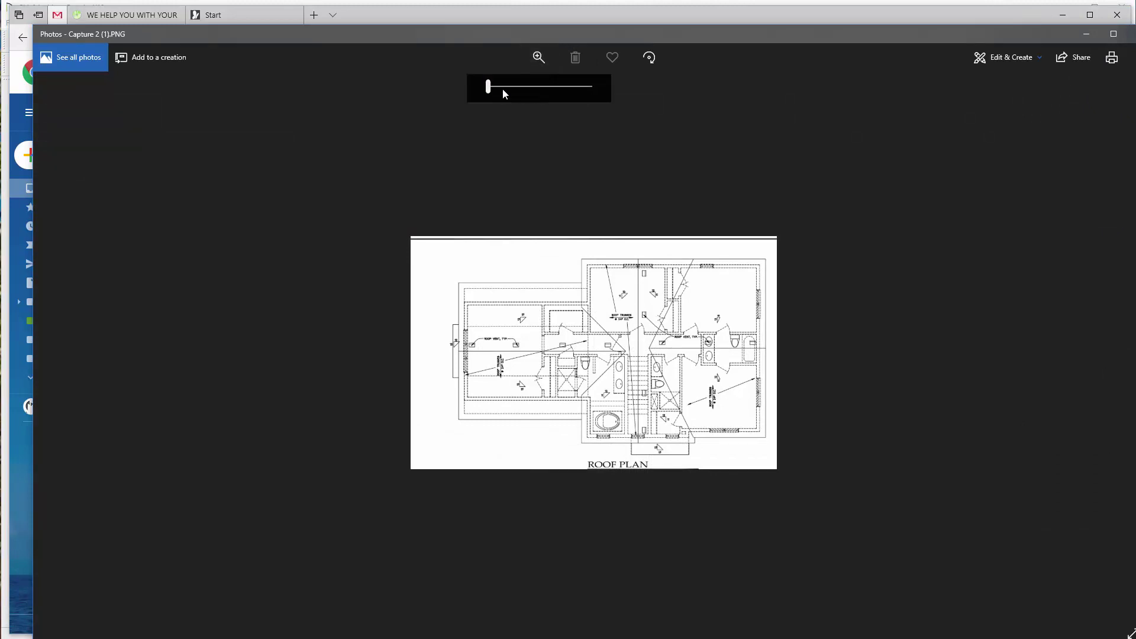
left_click_drag(487, 87, 545, 89)
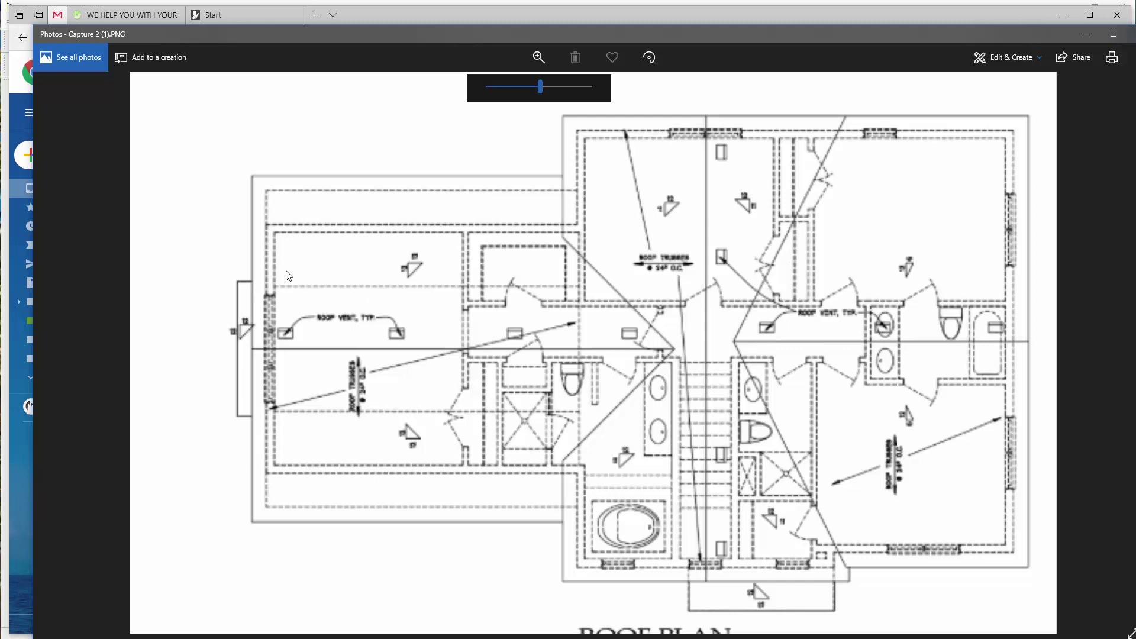
left_click(1046, 257)
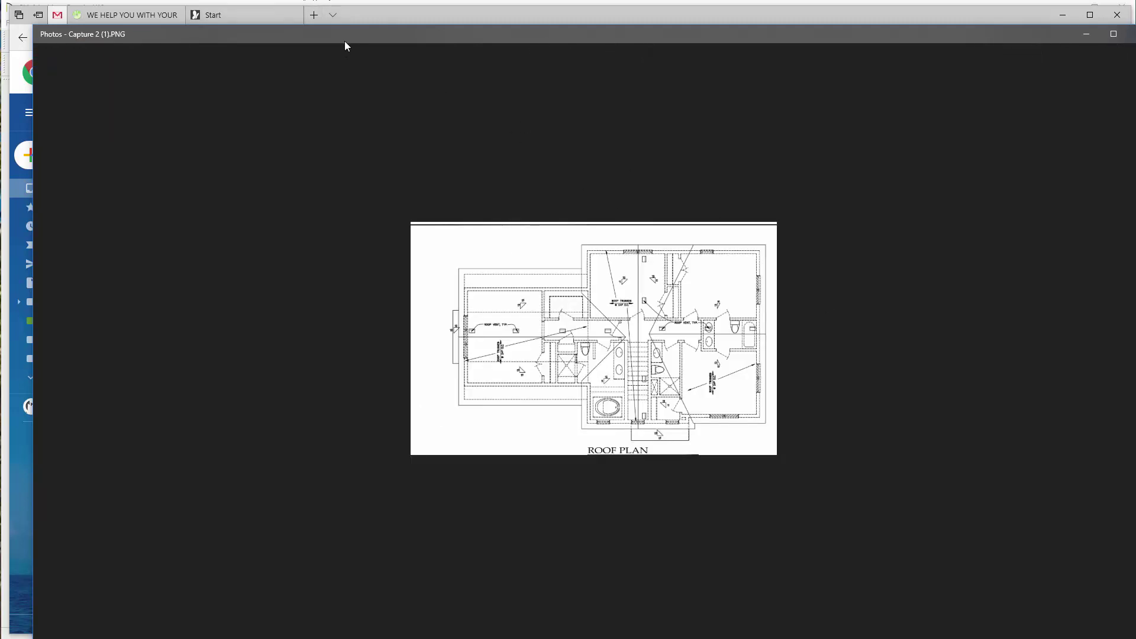
Check the elevations sheet Capture.PNG in the email again, then return to the house model in Chief Architect.
left_click(59, 15)
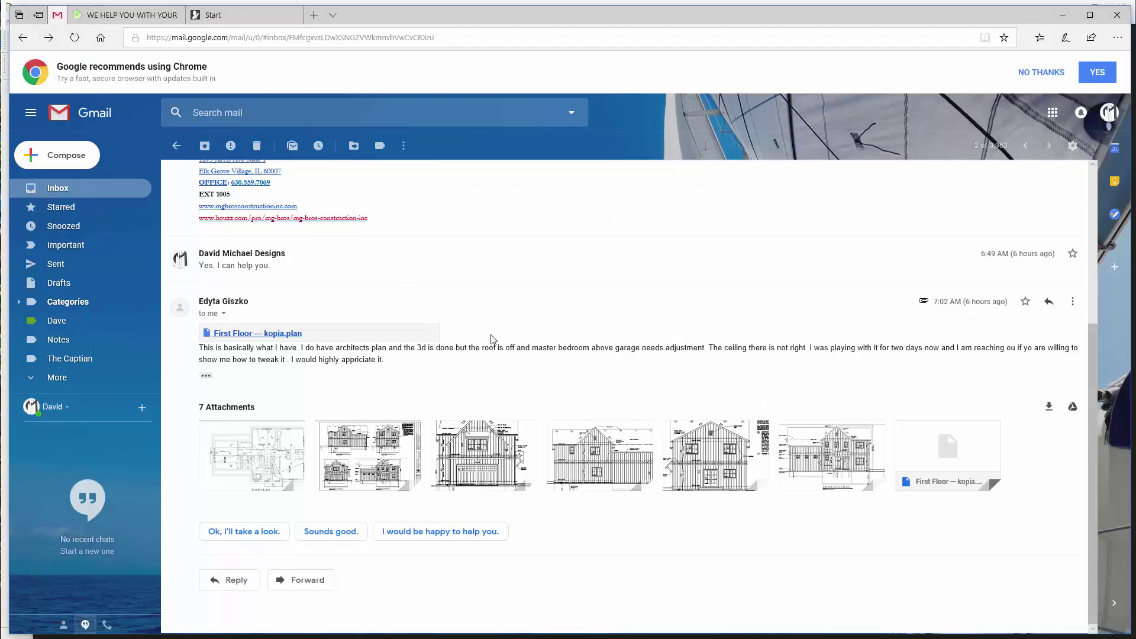
left_click(367, 446)
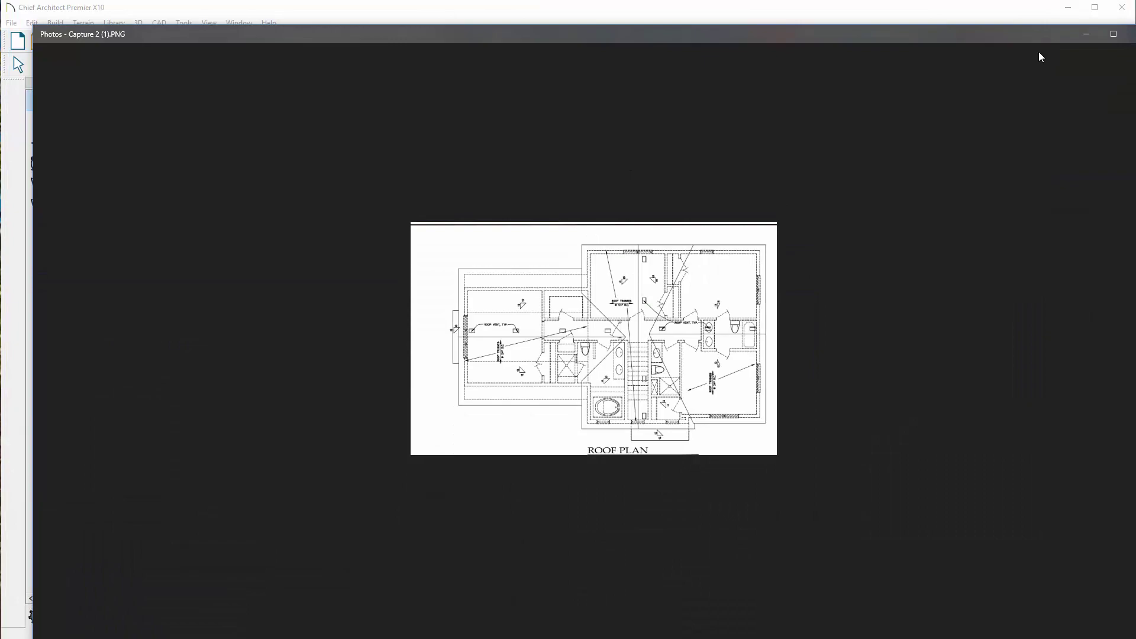
left_click(1086, 36)
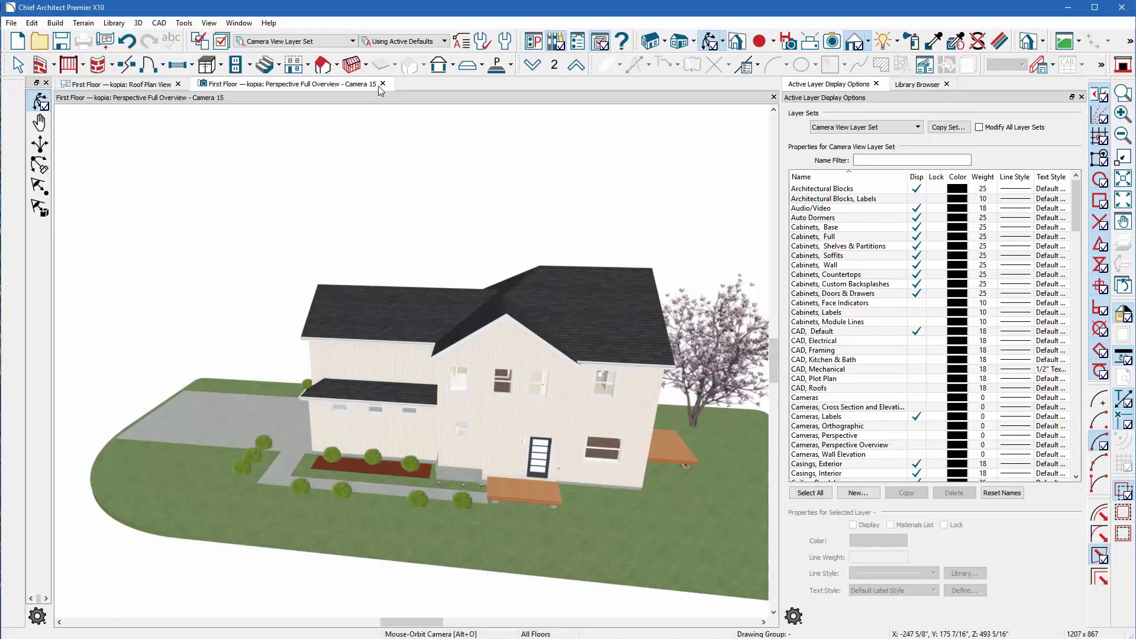
Show the second-floor plan view with the Roof Plan Layer Set active.
left_click(139, 86)
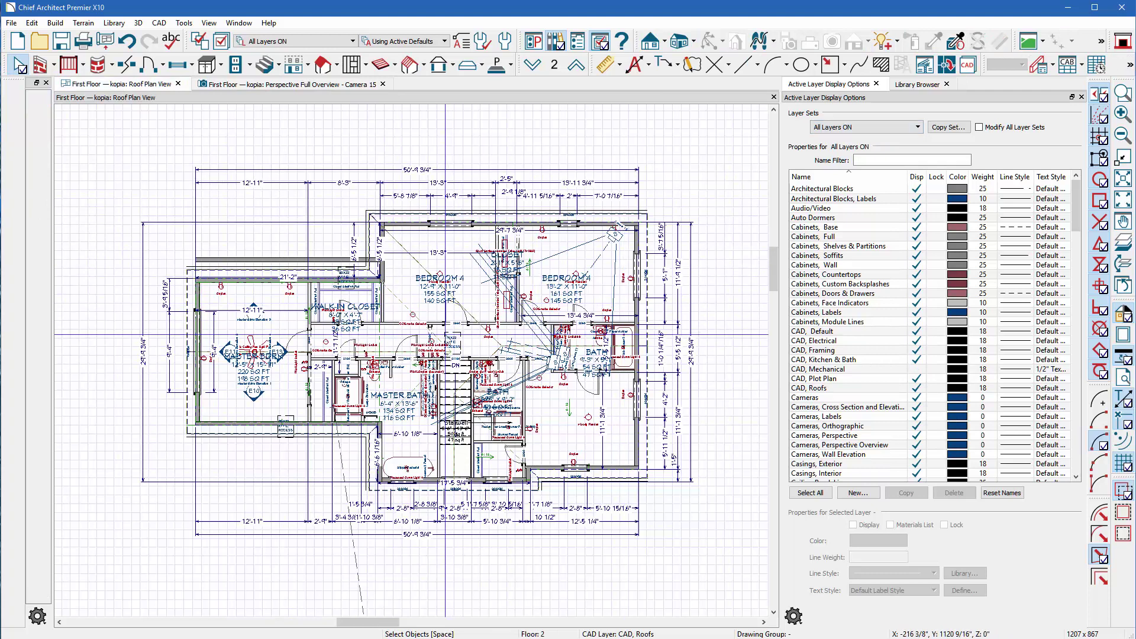
left_click(265, 42)
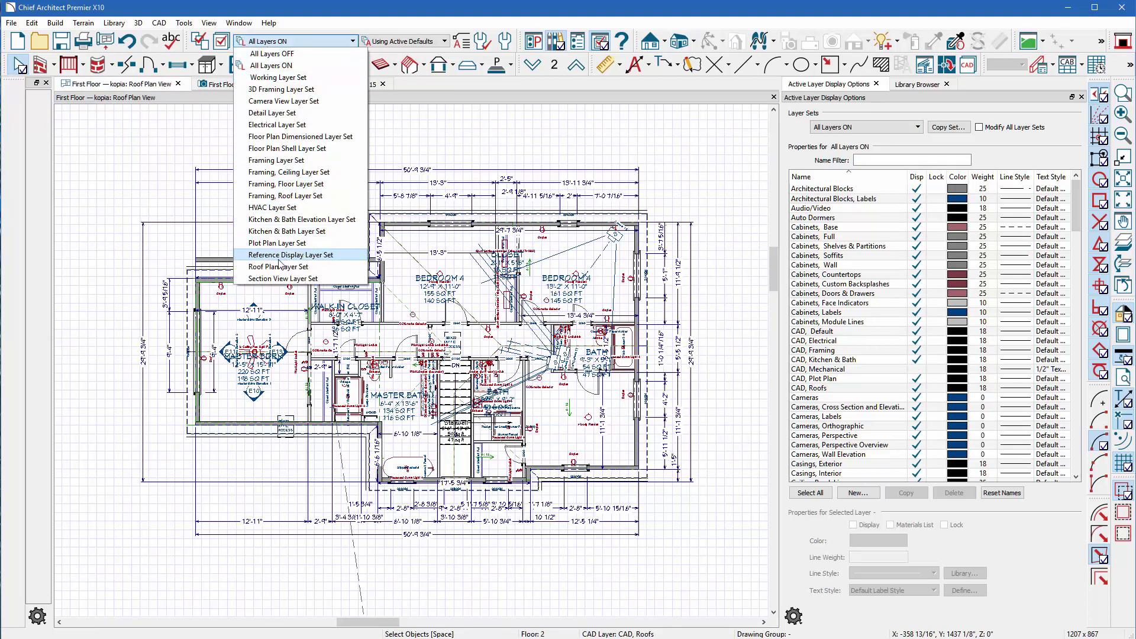
left_click(261, 269)
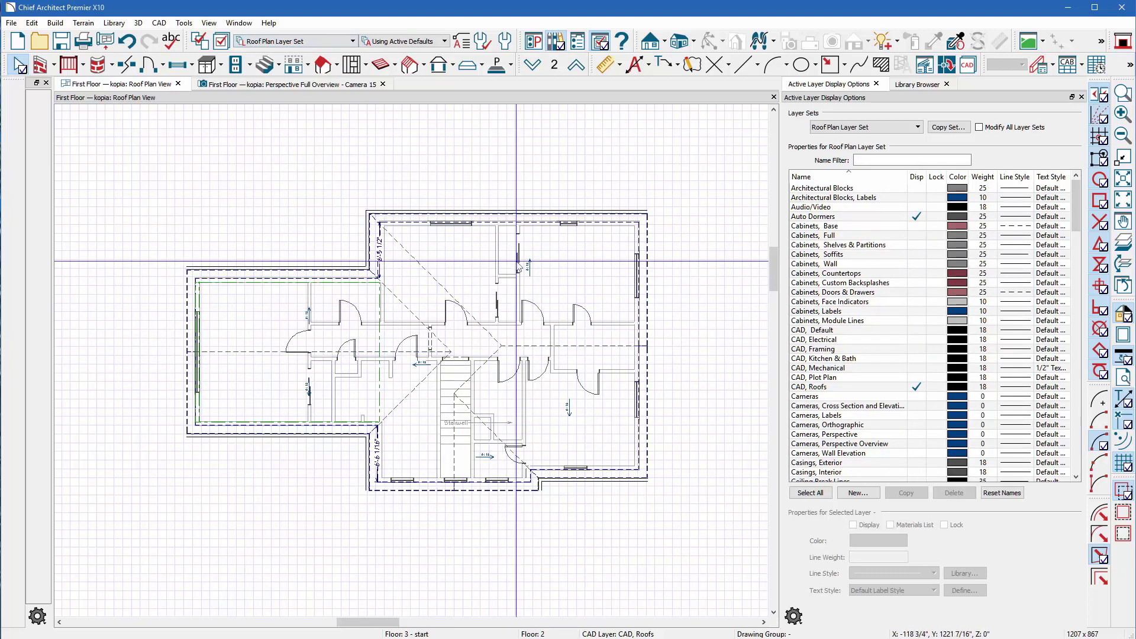
Delete all existing roof planes over the main house and the garage wing in the plan view.
left_click(399, 213)
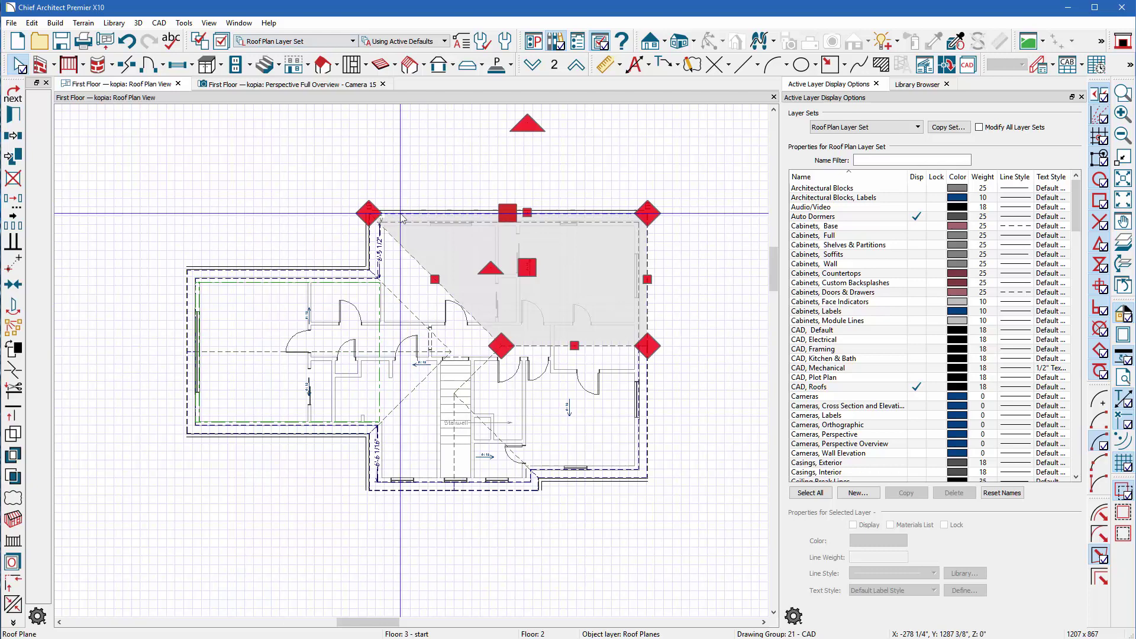
key("Delete")
left_click(368, 224)
key("Delete")
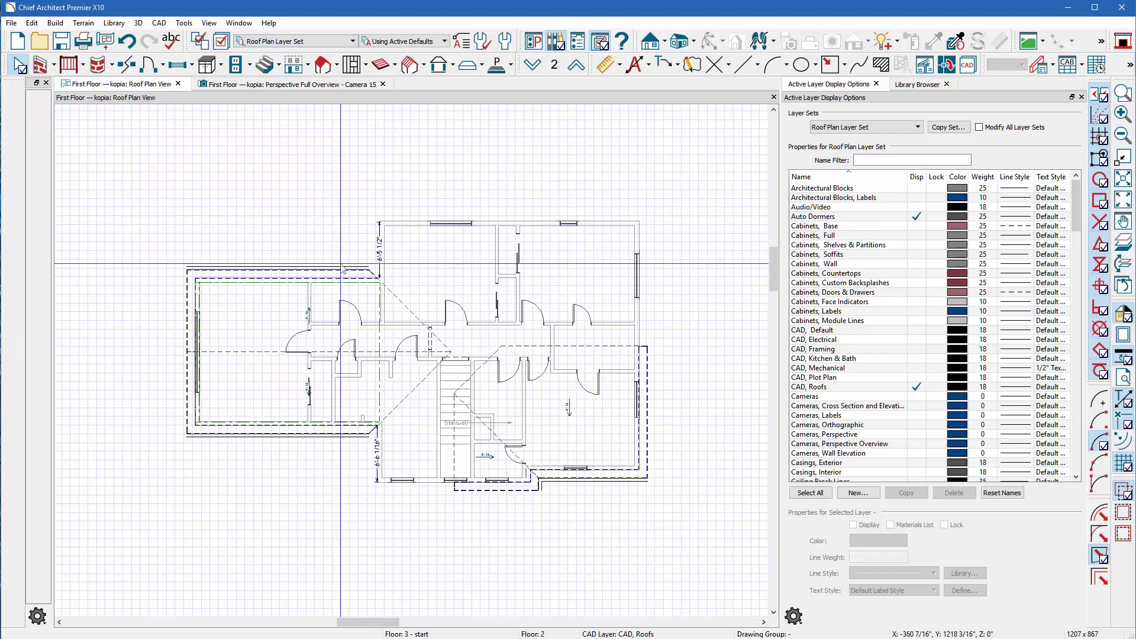
left_click(281, 438)
key("Delete")
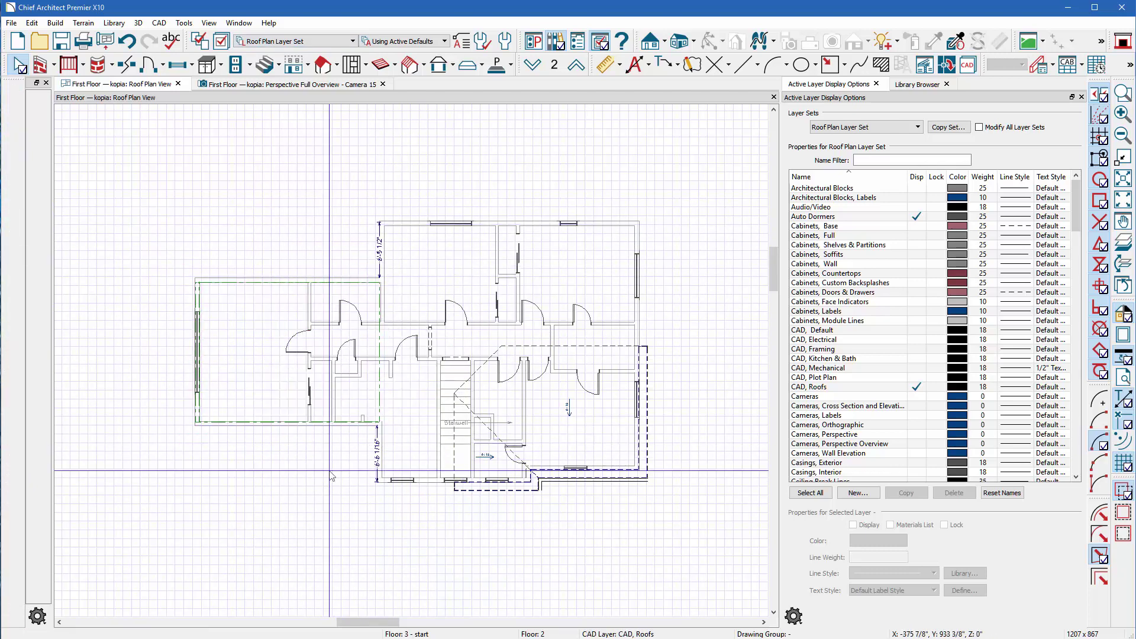
left_click(576, 479)
key("Delete")
scroll(547, 446, "up", 3)
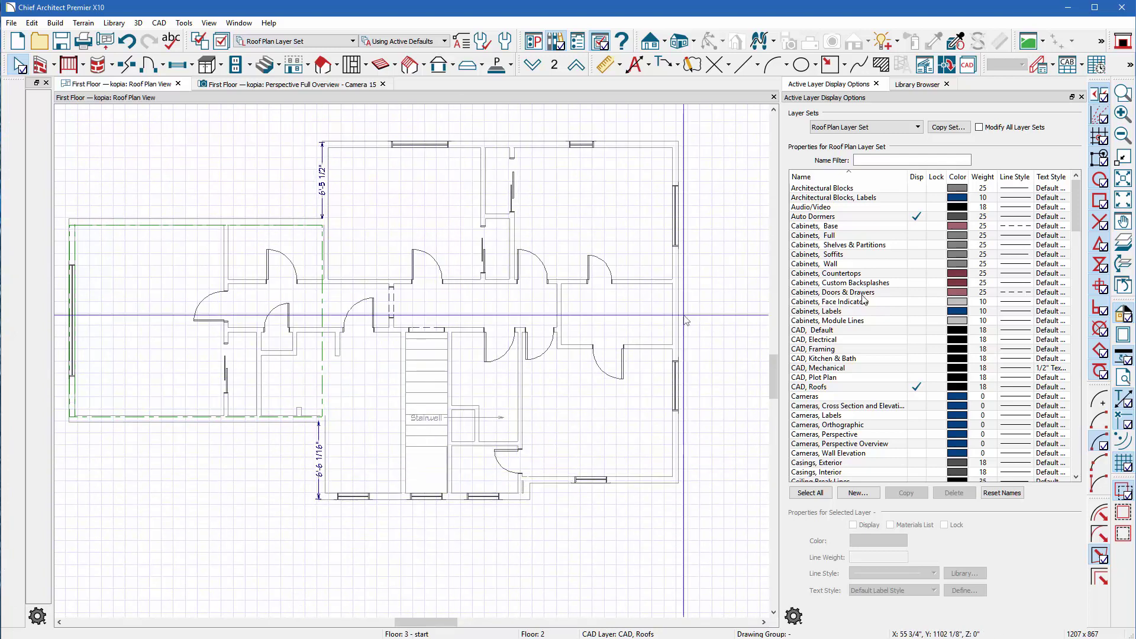
Turn off the display of the "Dimensions, Framing" and "Dimensions, Roofs" layers in the Roof Plan Layer Set.
left_click(894, 377)
key("d")
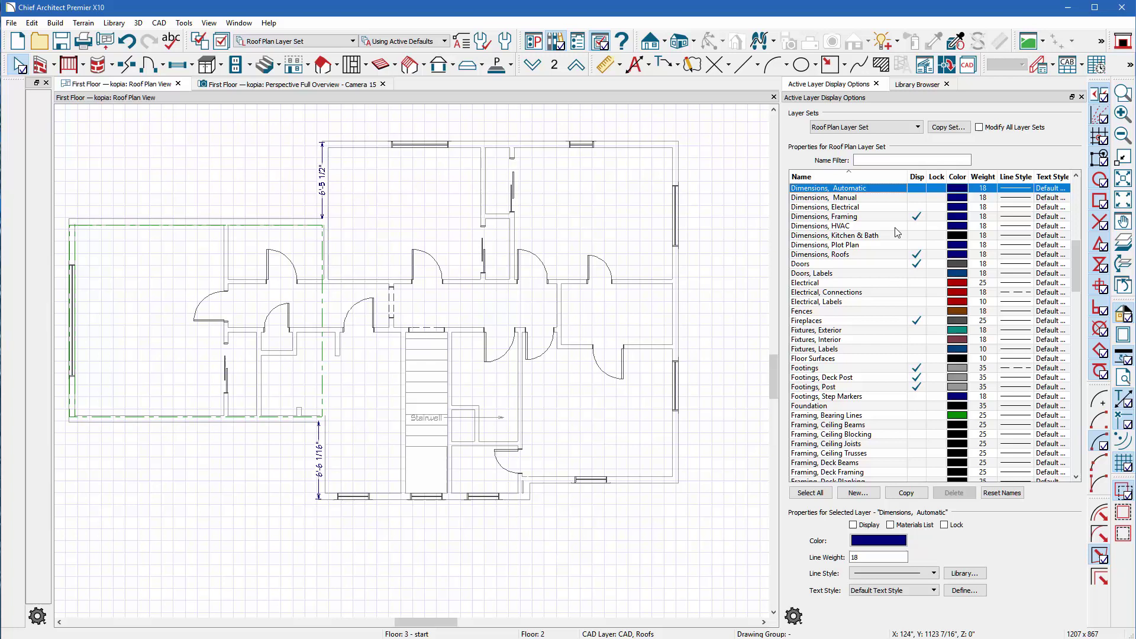
left_click(919, 216)
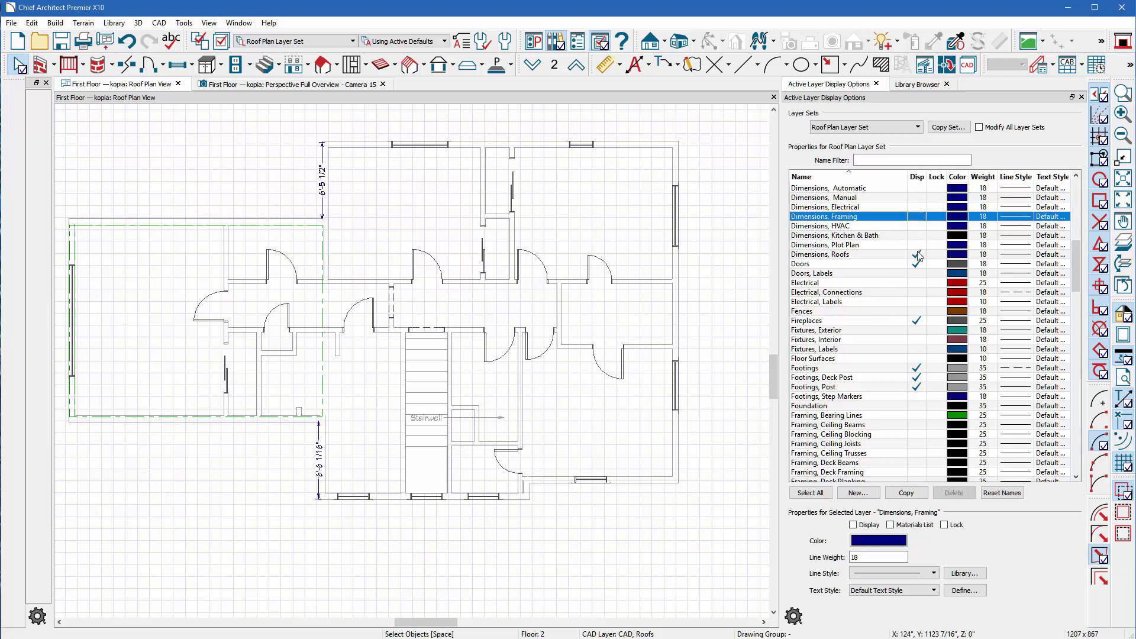
left_click(917, 254)
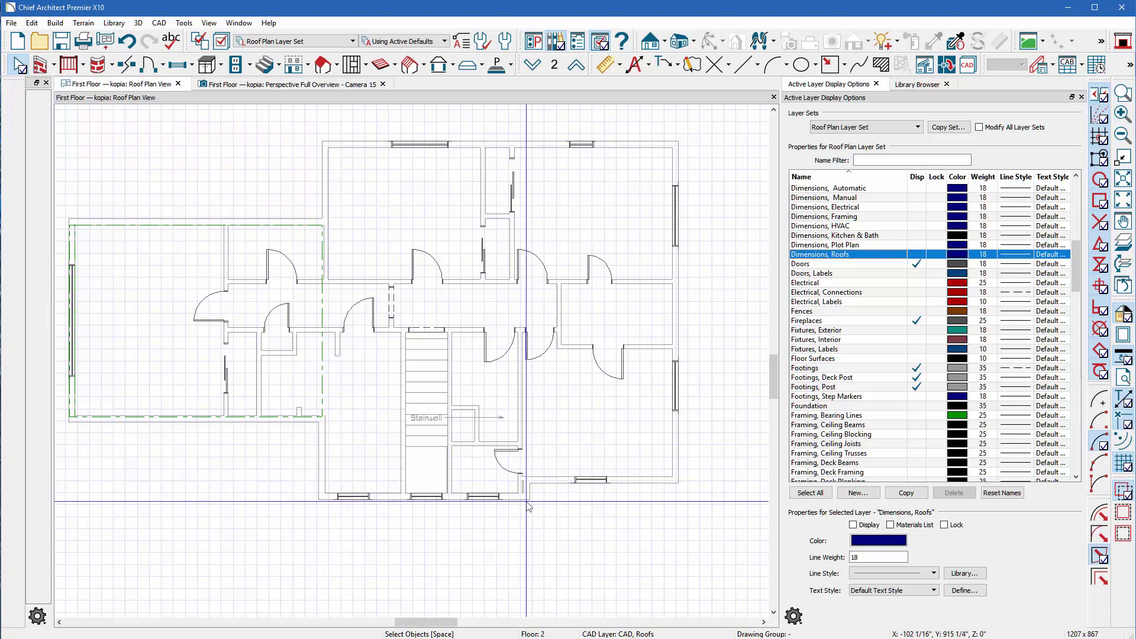
scroll(449, 456, "down", 1)
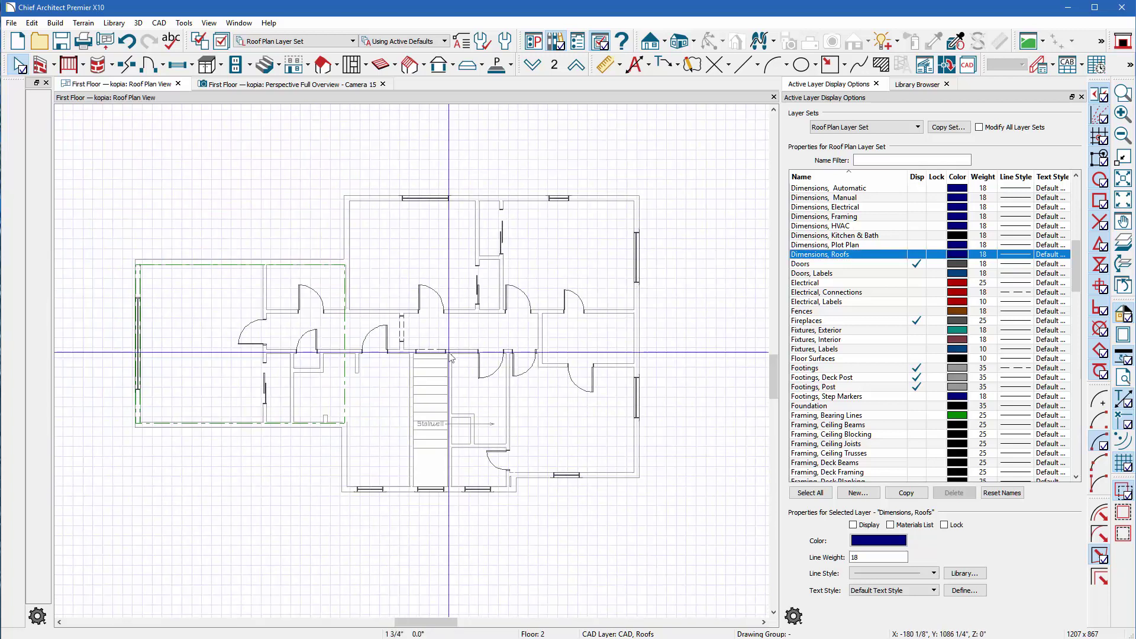
Draw two opposing roof planes from the side walls of the main house's central block and join them at the ridge.
left_click(322, 64)
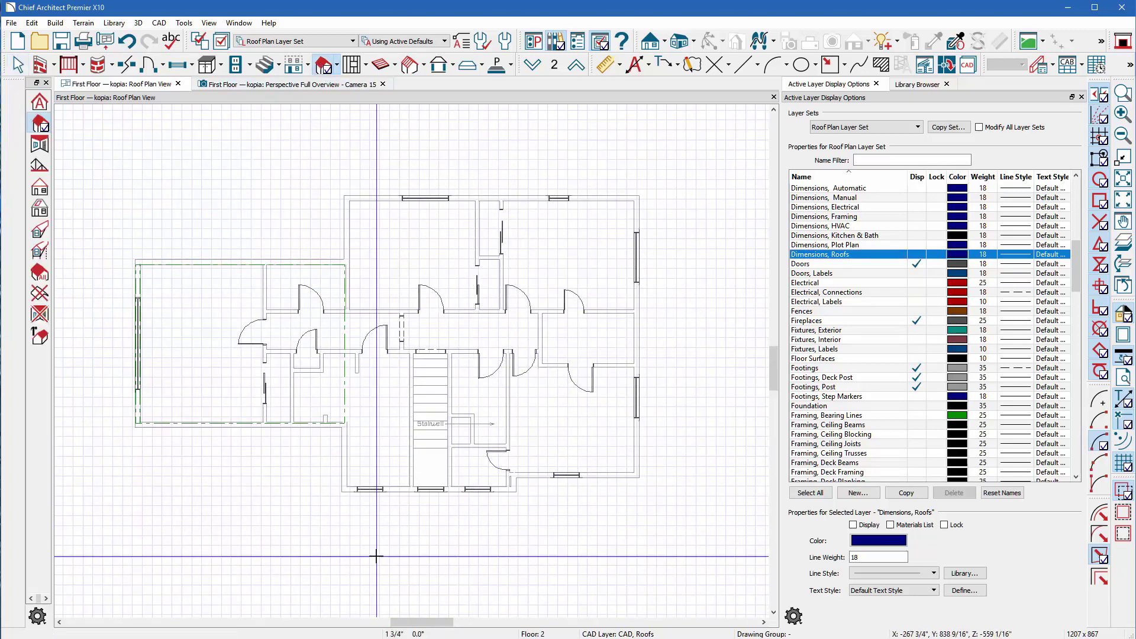
scroll(377, 556, "up", 1)
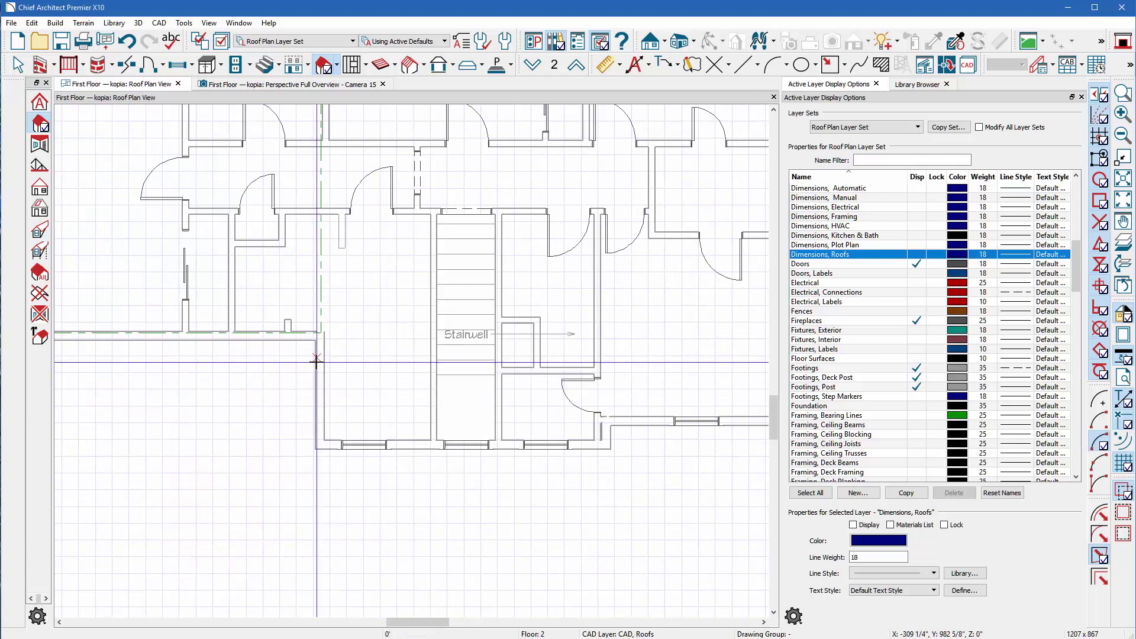
left_click_drag(317, 362, 317, 441)
left_click(499, 408)
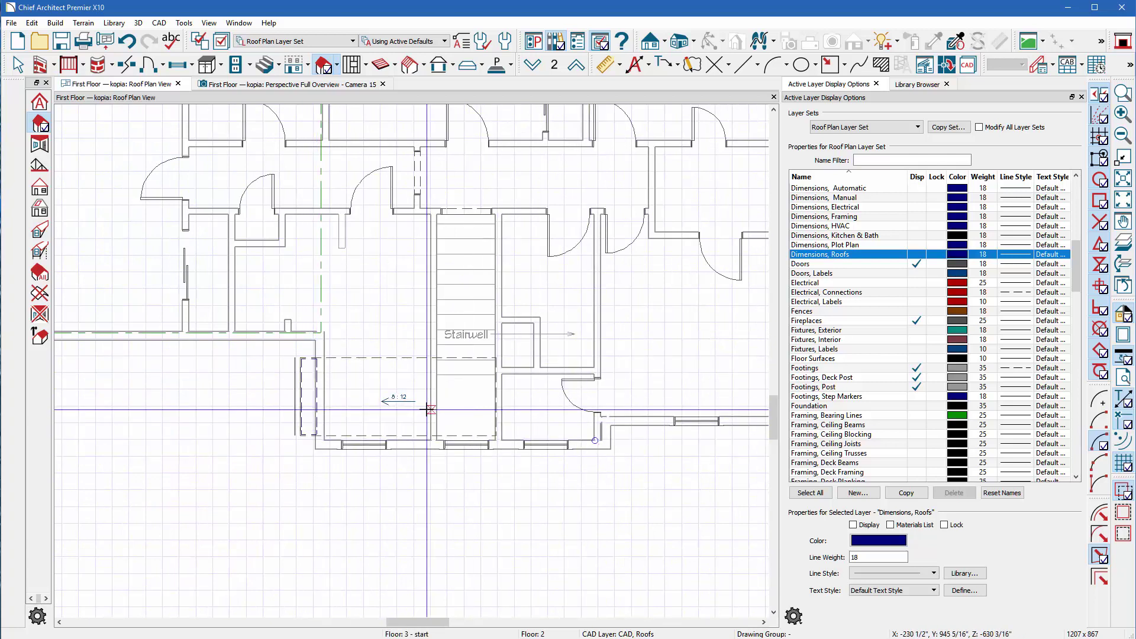
mouse_move(610, 432)
left_mouse_down()
mouse_move(610, 494)
mouse_move(487, 465)
mouse_move(518, 463)
mouse_move(495, 397)
left_mouse_up()
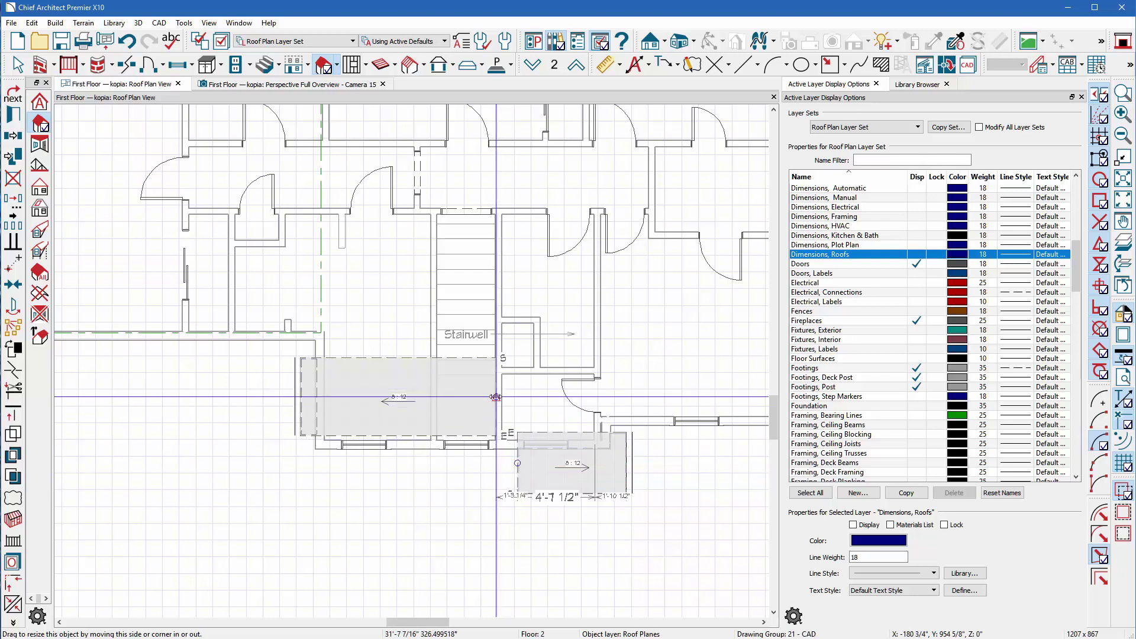
left_click(496, 399)
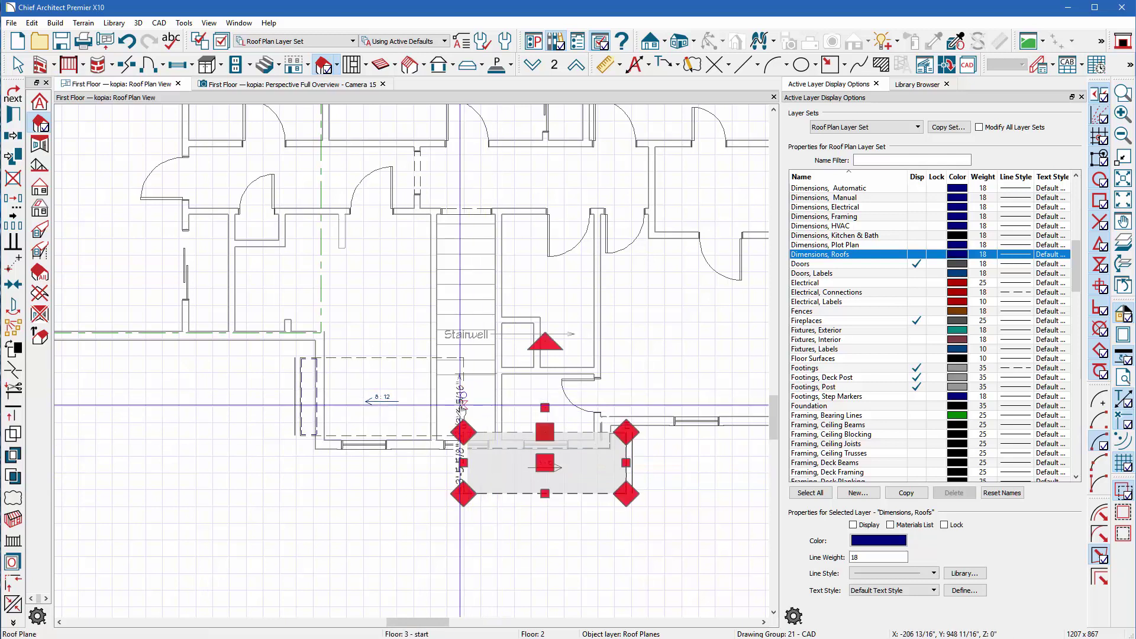
Extend the front edges of both central roof planes past the front wall and align them to form the gable overhang.
left_click(385, 434)
left_click_drag(386, 434, 388, 474)
left_click(525, 493)
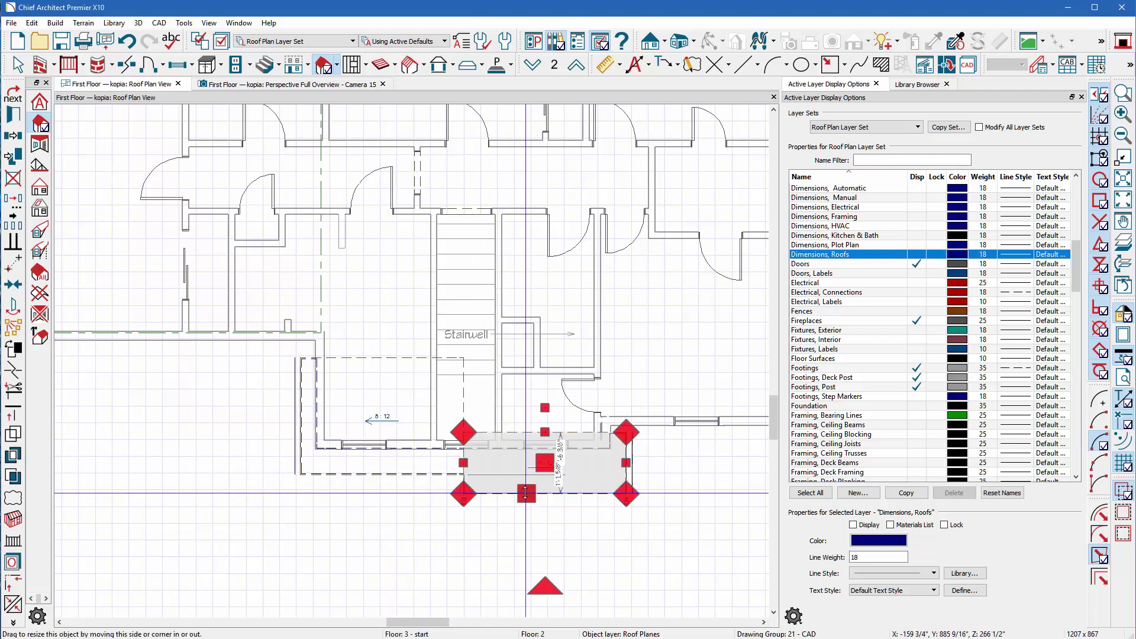
left_click_drag(517, 492, 440, 474)
scroll(530, 473, "down", 2)
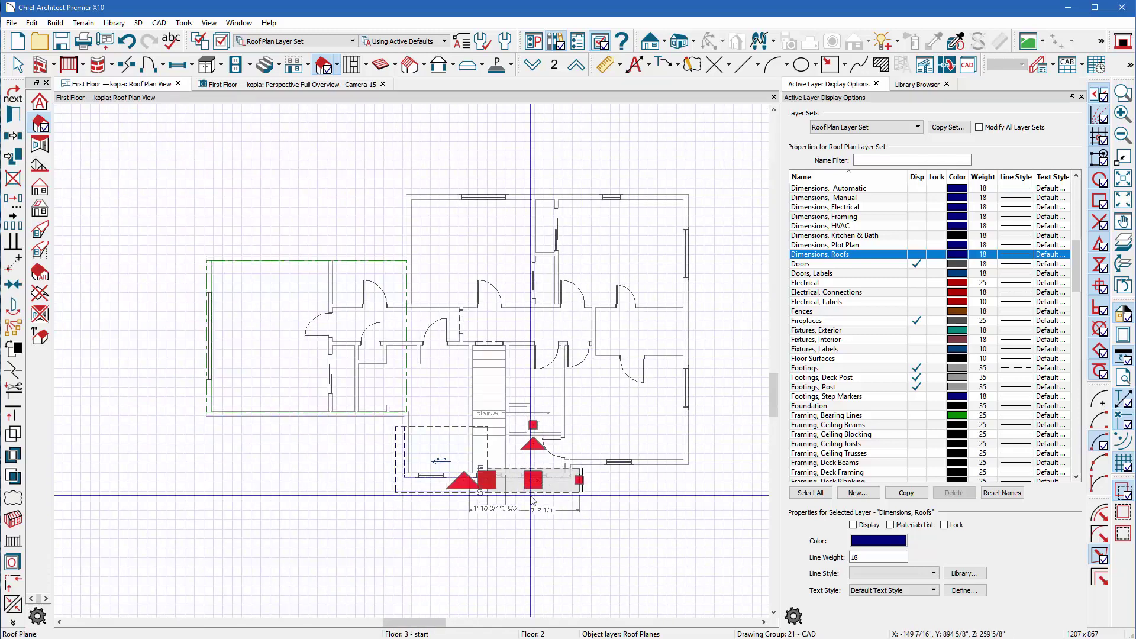
Extend both central roof planes to the back of the house, aligning their rear edges beyond the back wall.
scroll(544, 472, "up", 1)
left_click_drag(532, 468, 521, 107)
scroll(548, 558, "down", 2)
left_click(460, 470)
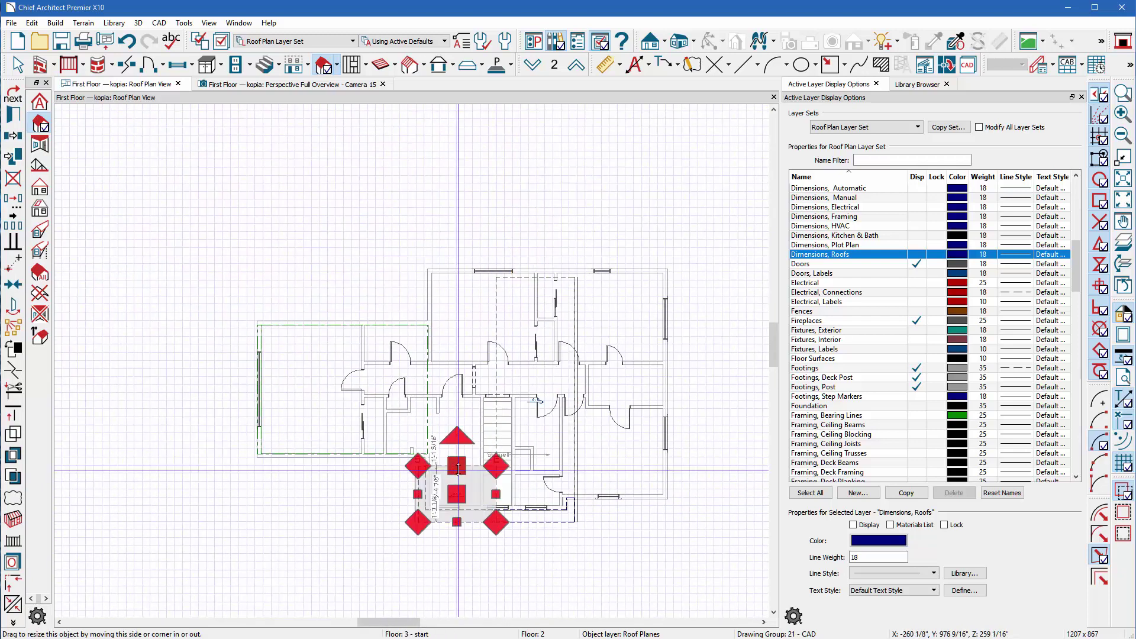
left_click_drag(459, 465, 513, 258)
scroll(513, 258, "up", 3)
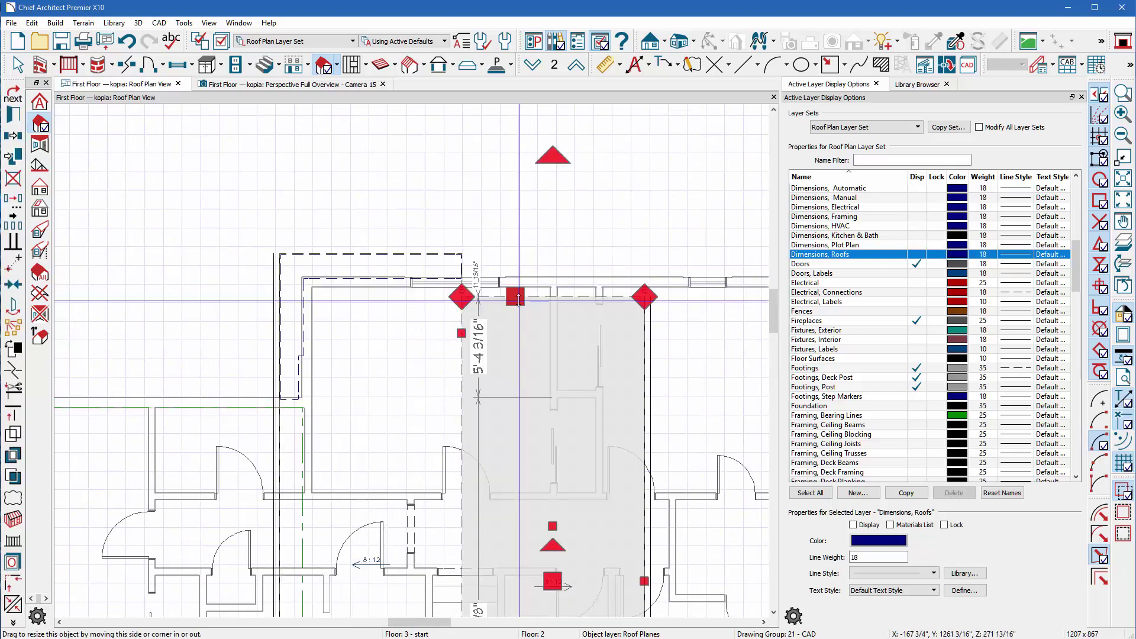
left_click_drag(516, 297, 461, 255)
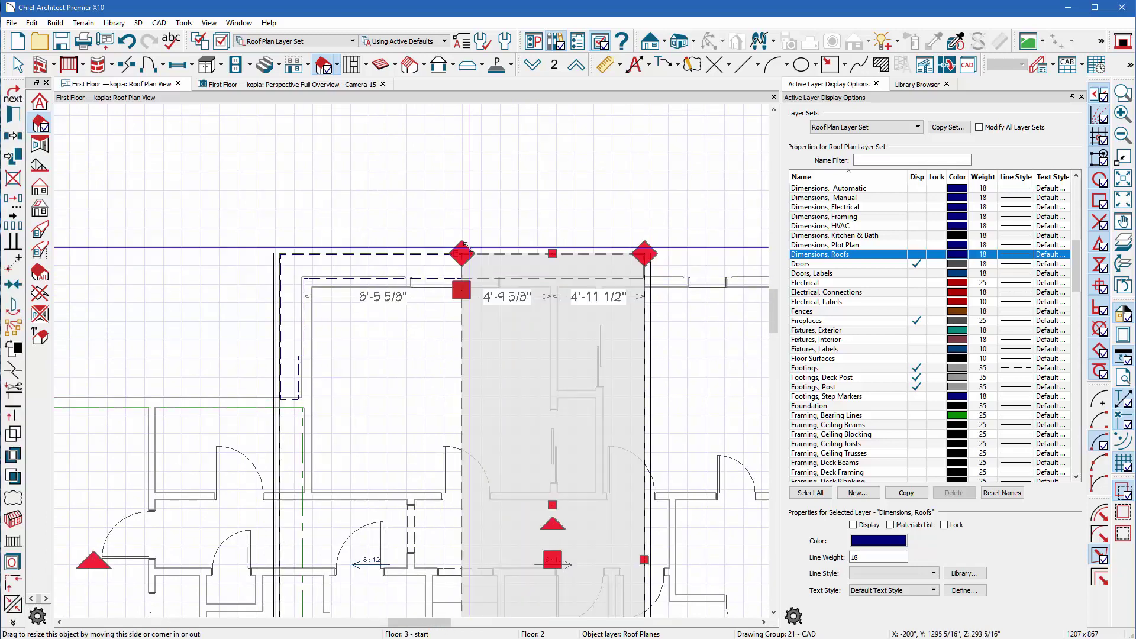
left_click(555, 185)
Draw two opposing roof planes from the garage wing's long walls and join them at a ridge along the wing.
scroll(555, 185, "down", 8)
scroll(387, 304, "up", 4)
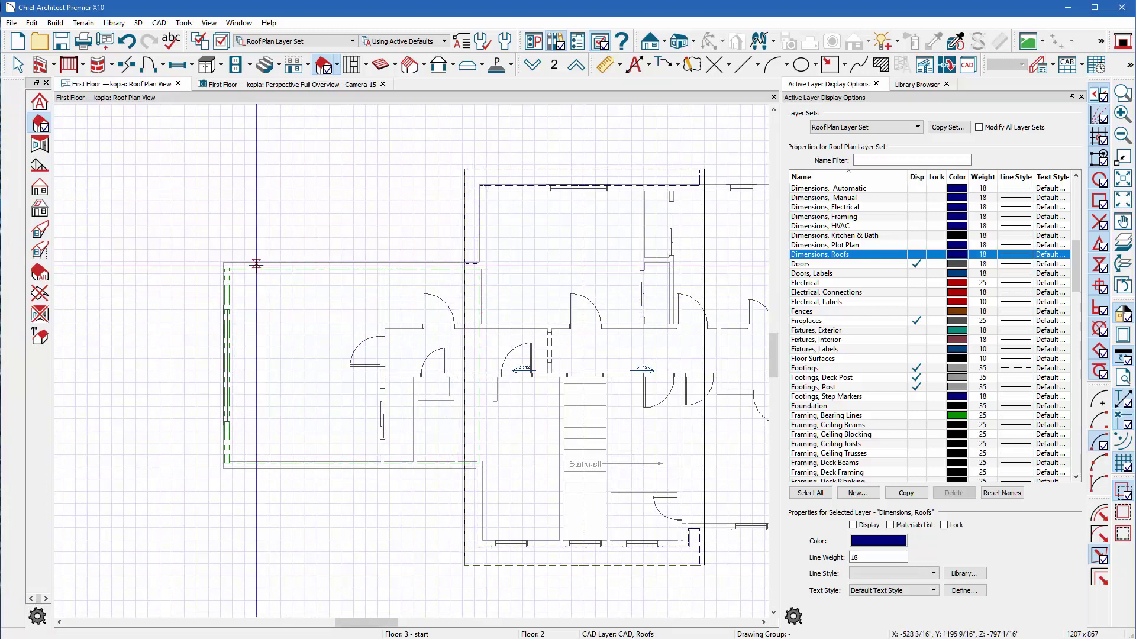
left_click_drag(244, 259, 344, 264)
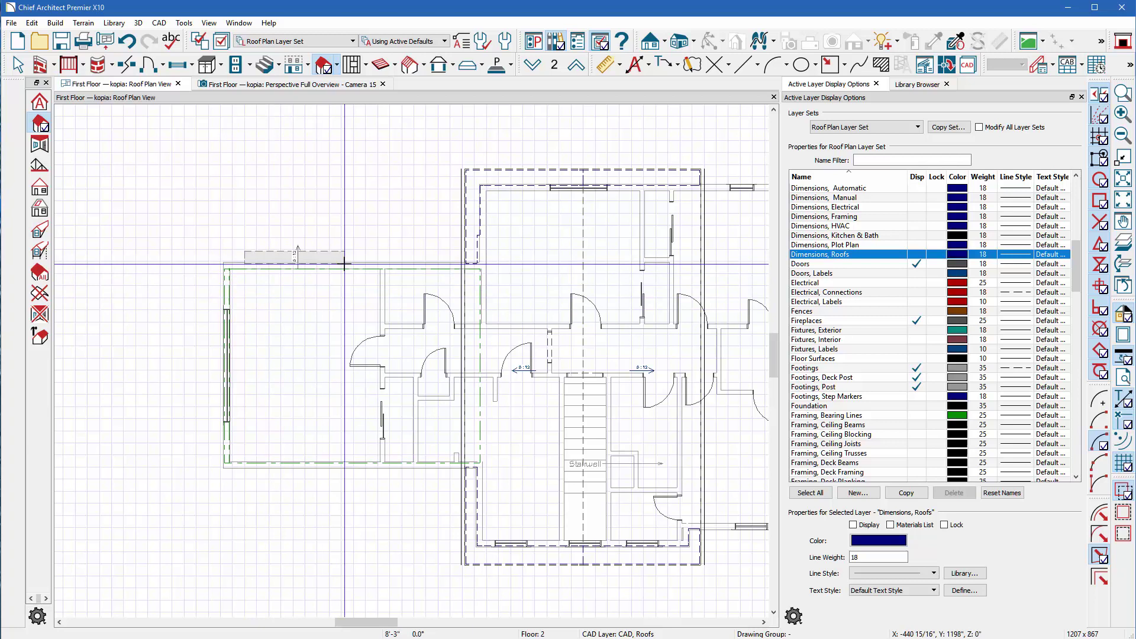
left_click(334, 325)
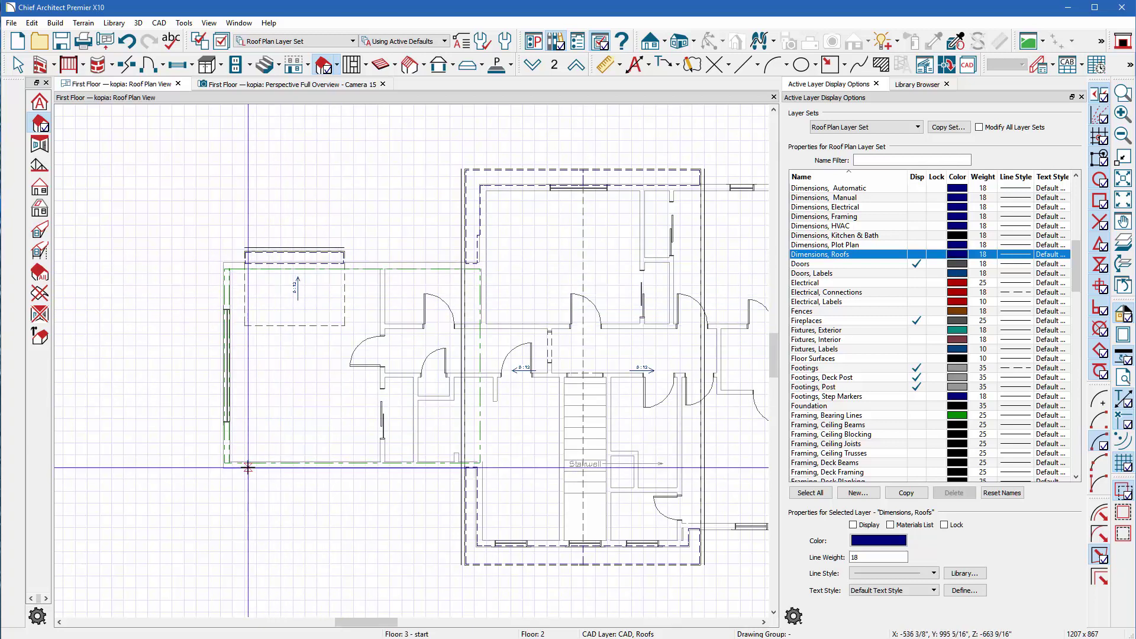
left_click_drag(248, 467, 372, 468)
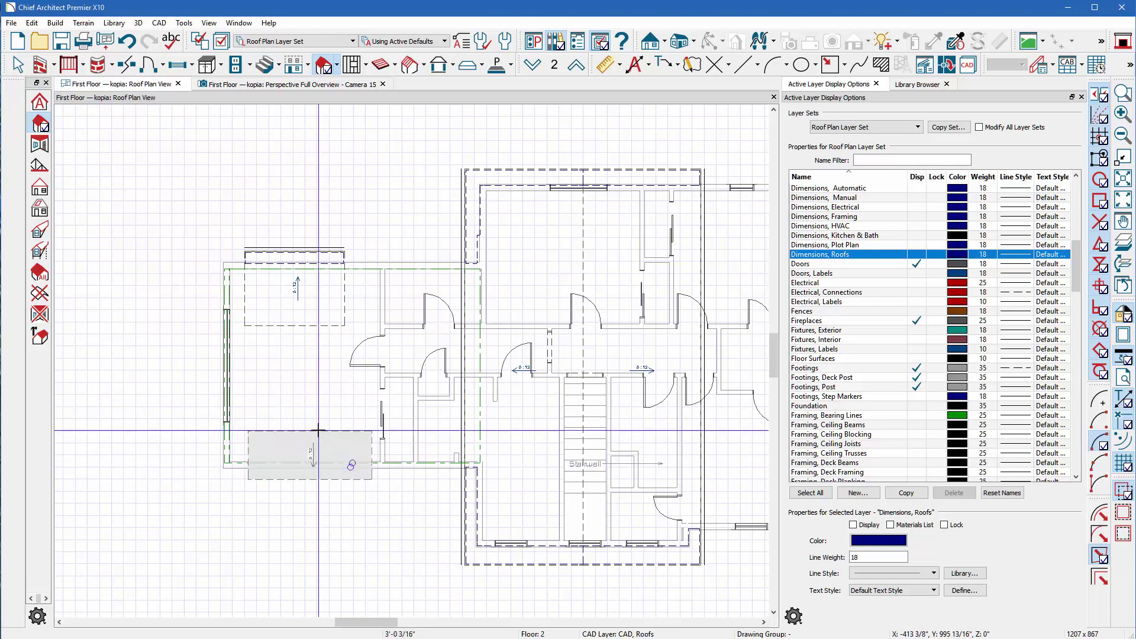
left_click(312, 403)
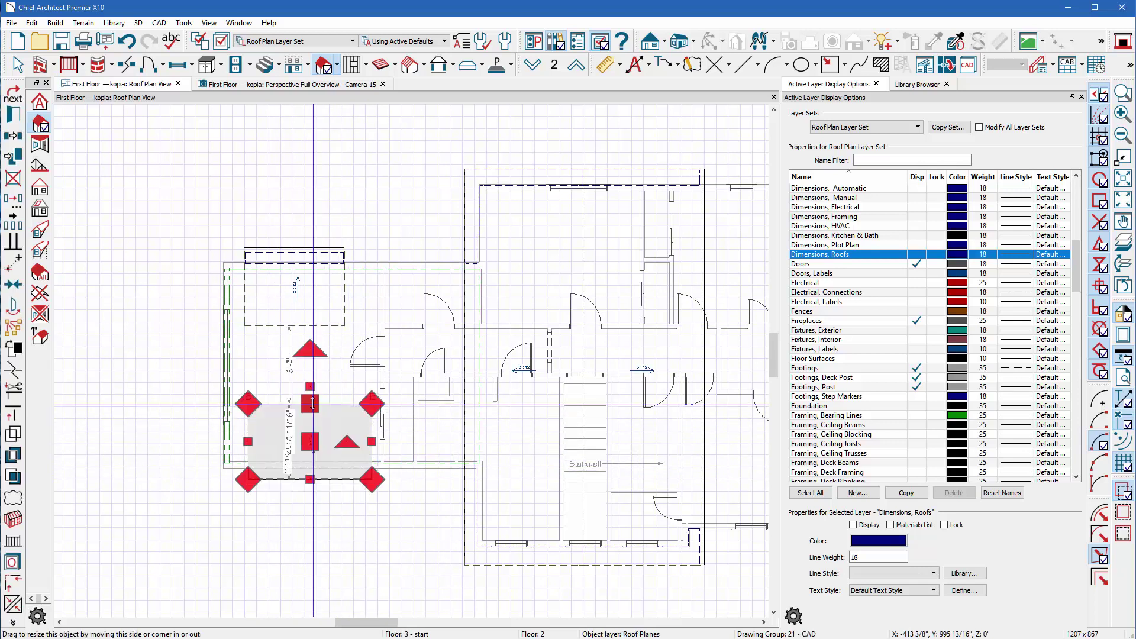
left_click_drag(312, 403, 300, 332)
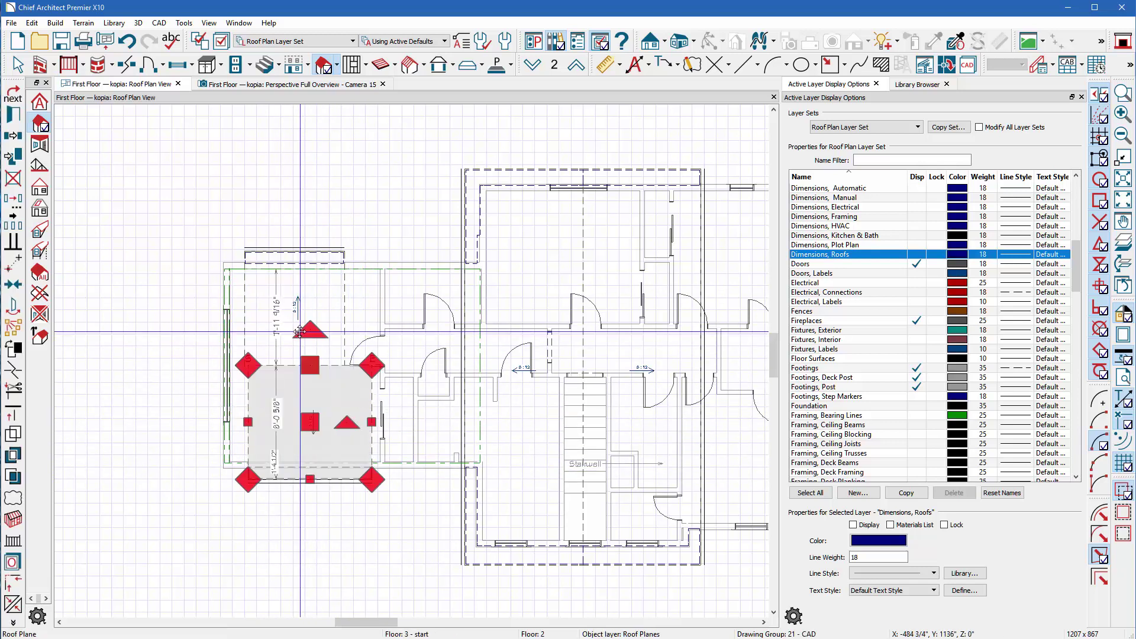
Extend the inner ends of both garage wing roof planes to the central block's roof edge.
left_click(344, 297)
left_click_drag(345, 293, 465, 295)
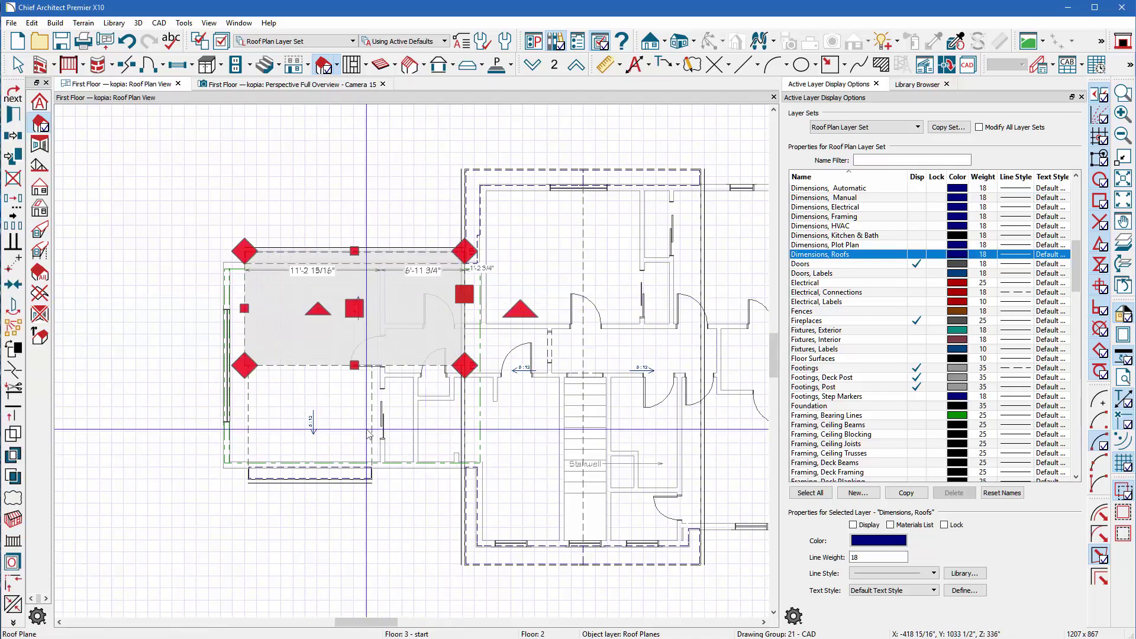
left_click(371, 426)
left_click_drag(372, 422, 459, 421)
Extend the outer ends of both garage wing roof planes past the end wall and align them as a gable overhang.
left_click(246, 312)
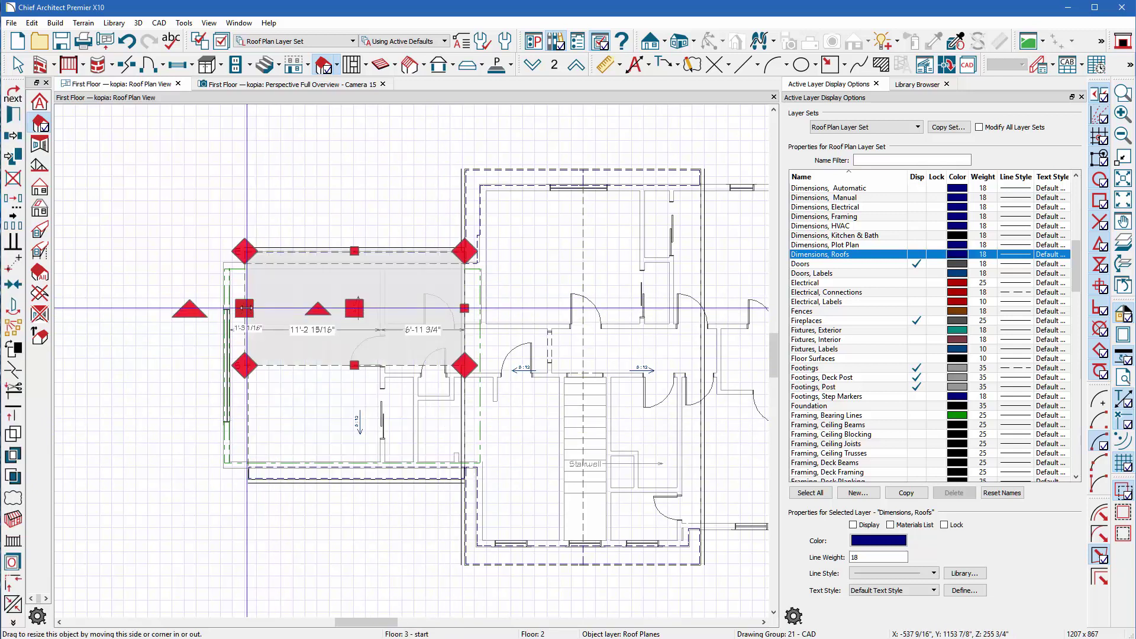
left_click_drag(244, 309, 210, 308)
left_click(251, 425)
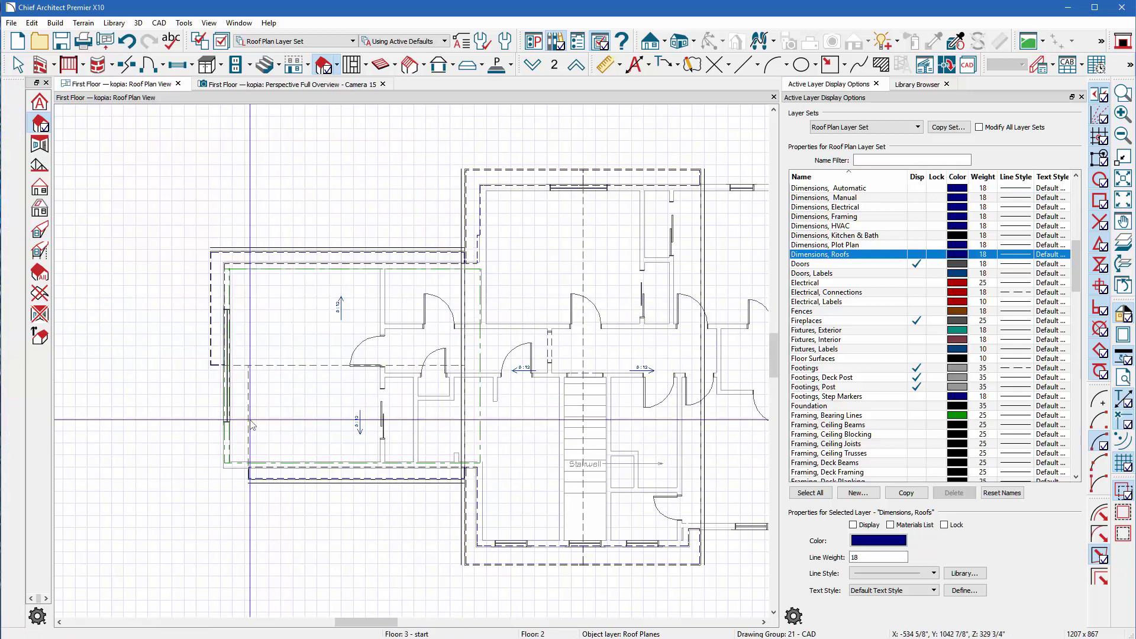
left_click_drag(249, 421, 211, 364)
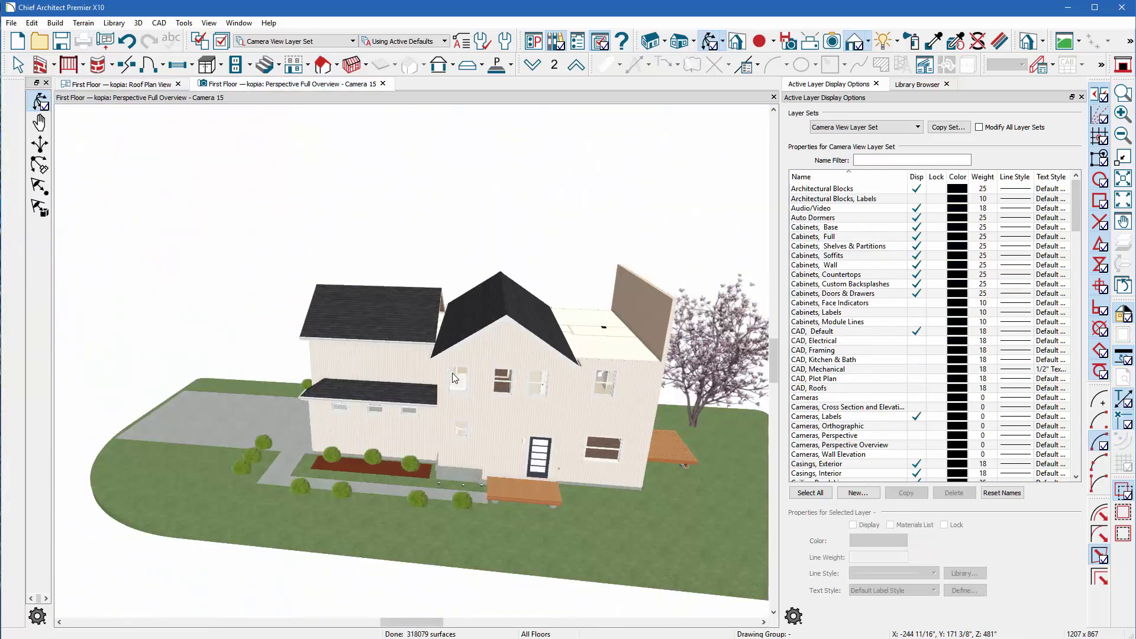
Examine the new gable roofs from several sides in the perspective overview and check the roof plan image Capture 2 (1).PNG.
left_click_drag(390, 319, 567, 289)
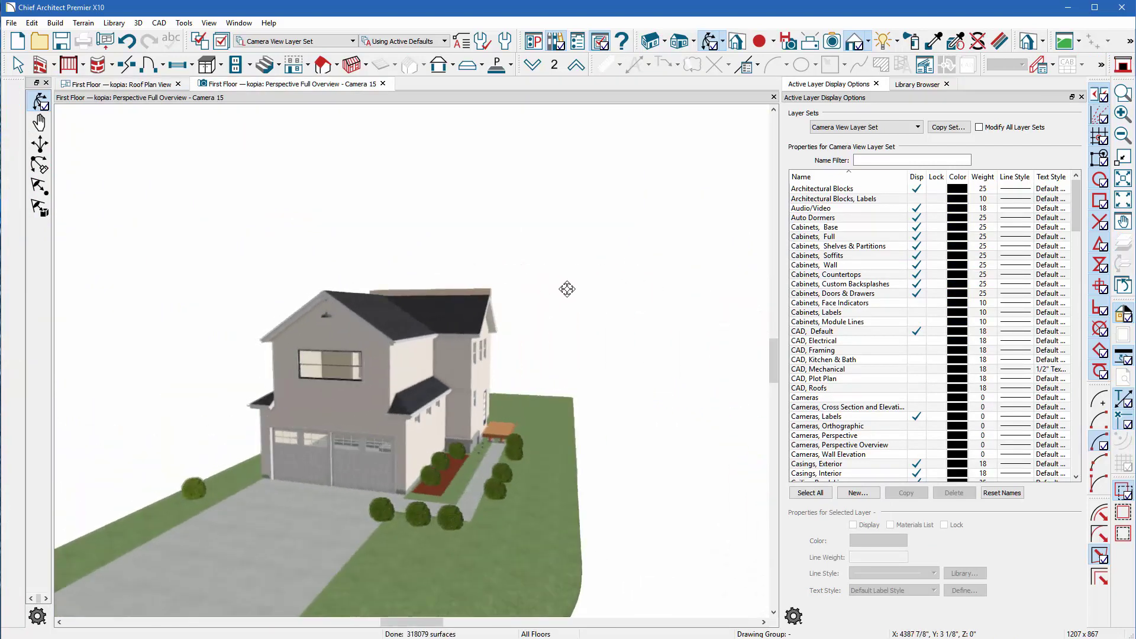
left_click_drag(482, 356, 349, 375)
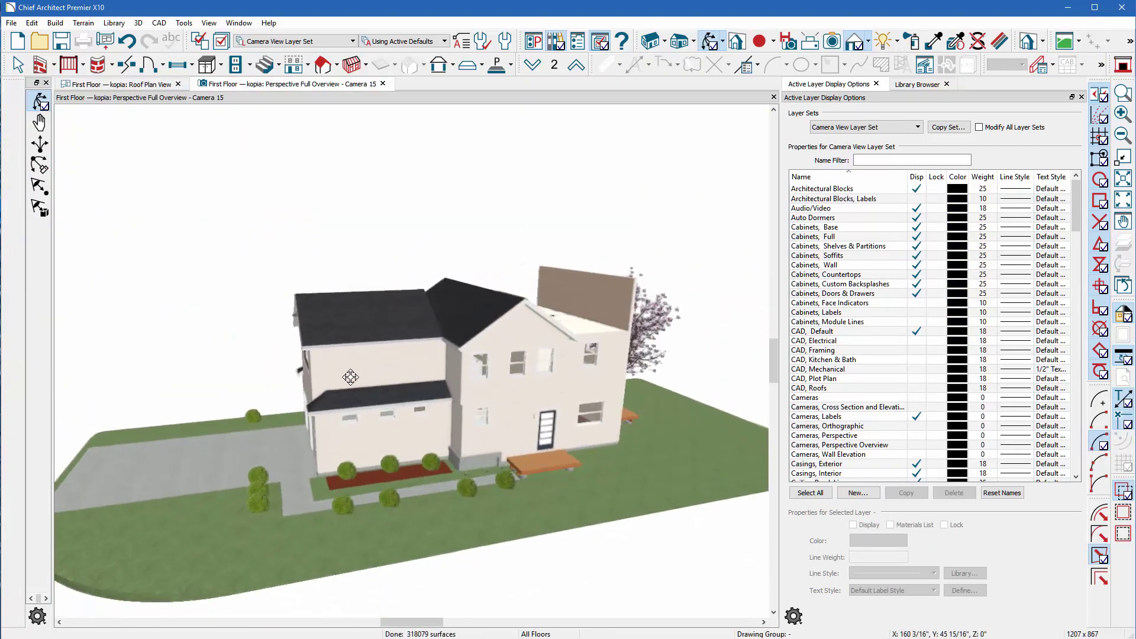
scroll(520, 307, "up", 4)
left_click_drag(520, 309, 390, 284)
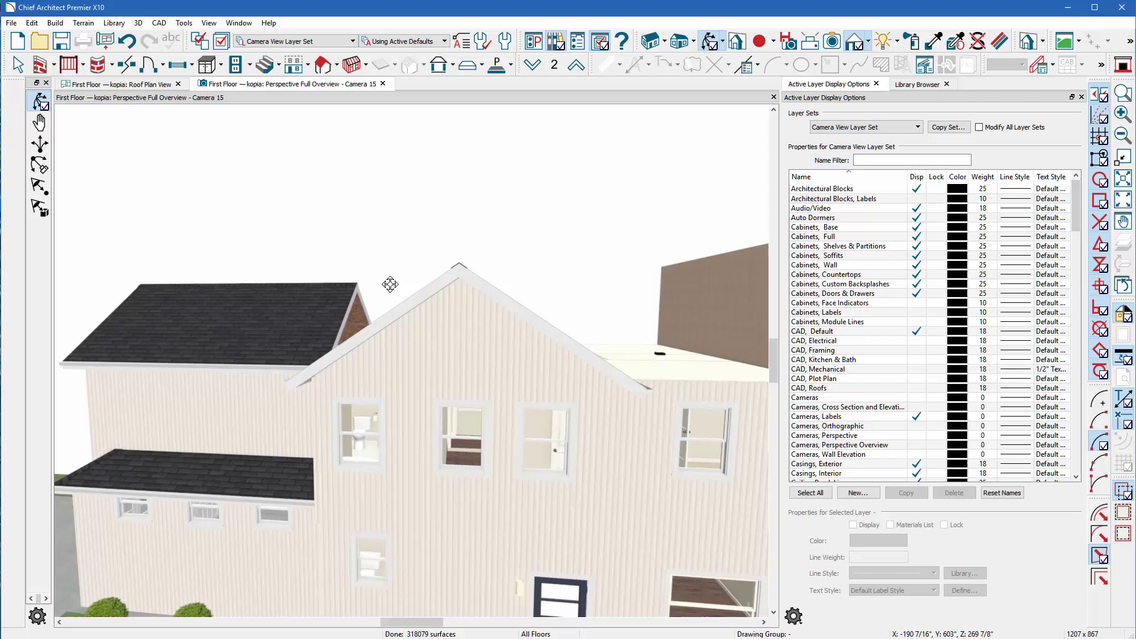
left_click_drag(421, 322, 513, 364)
left_click_drag(314, 353, 334, 380)
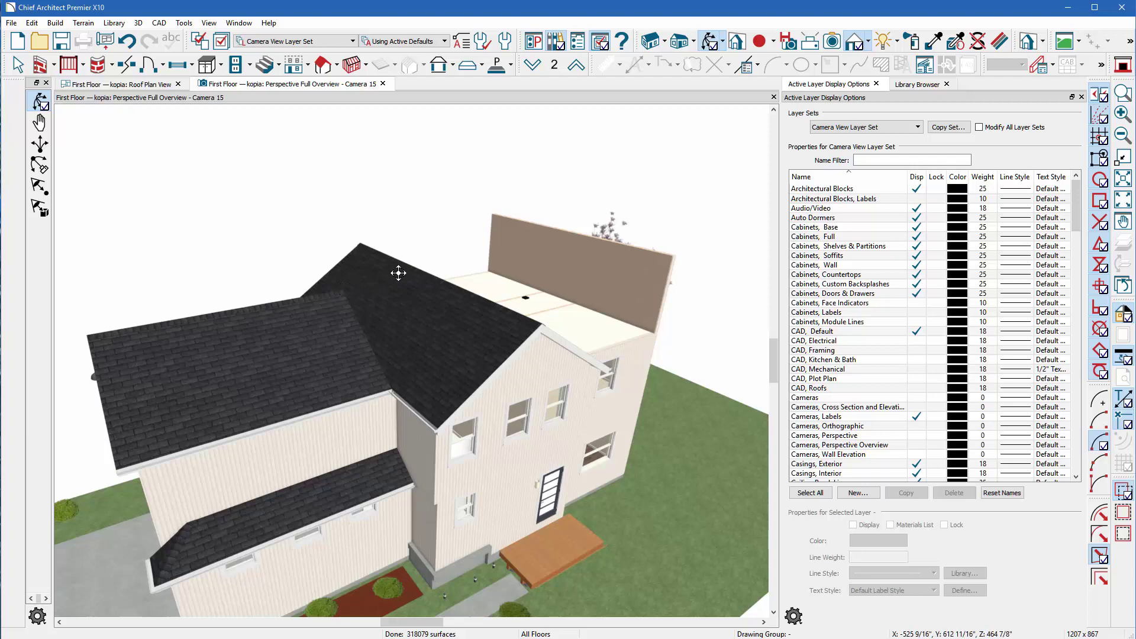
left_click_drag(495, 349, 475, 287)
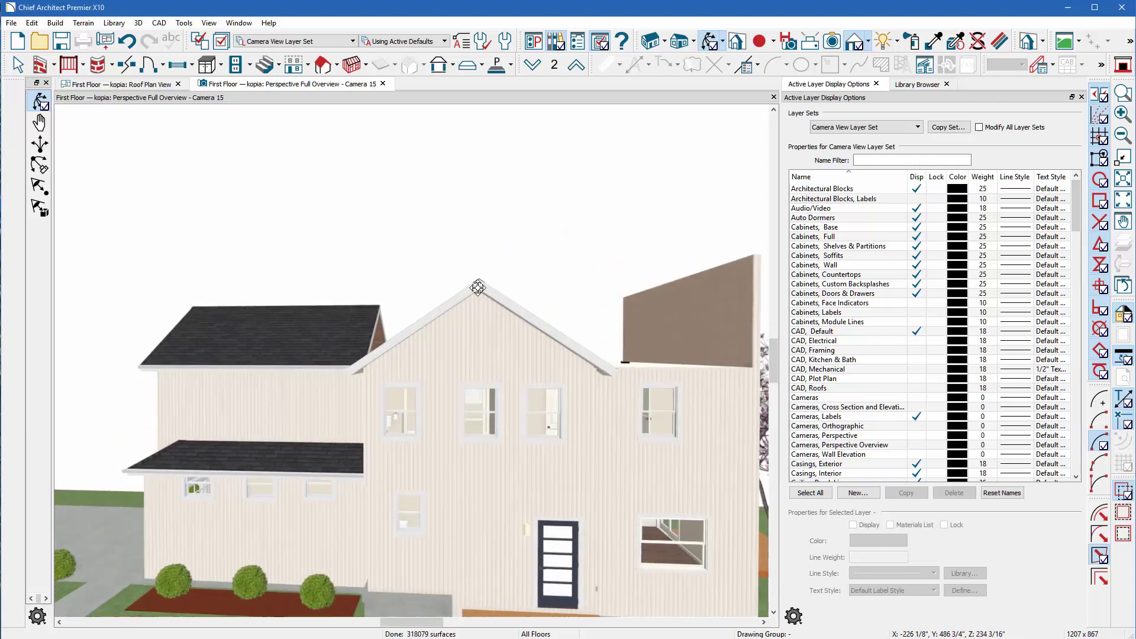
scroll(462, 368, "down", 3)
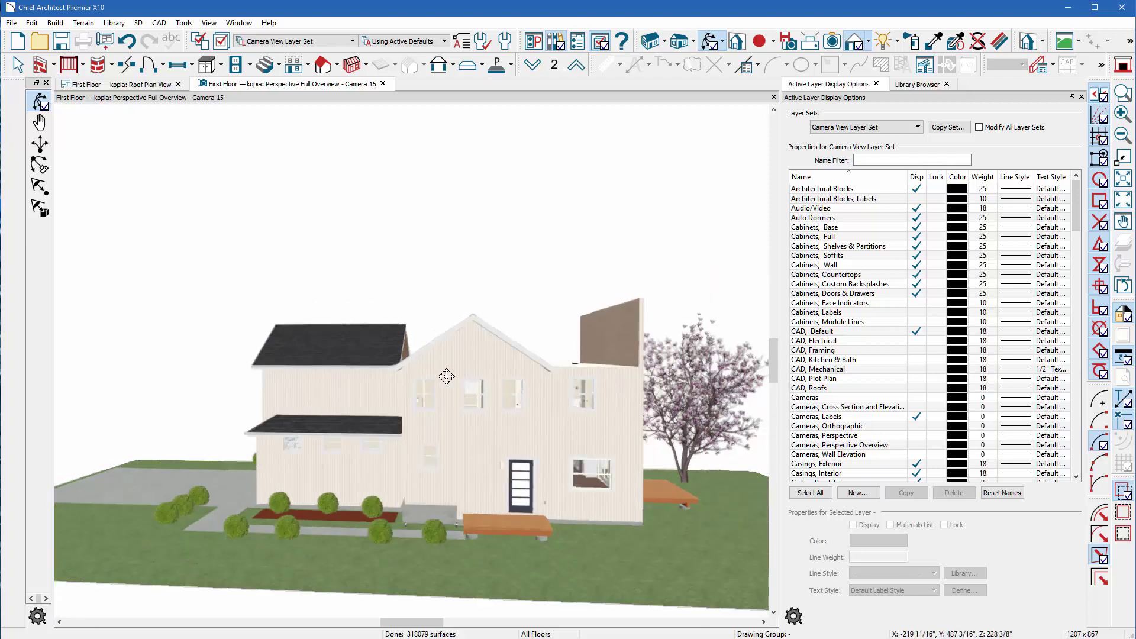
left_click_drag(446, 375, 463, 431)
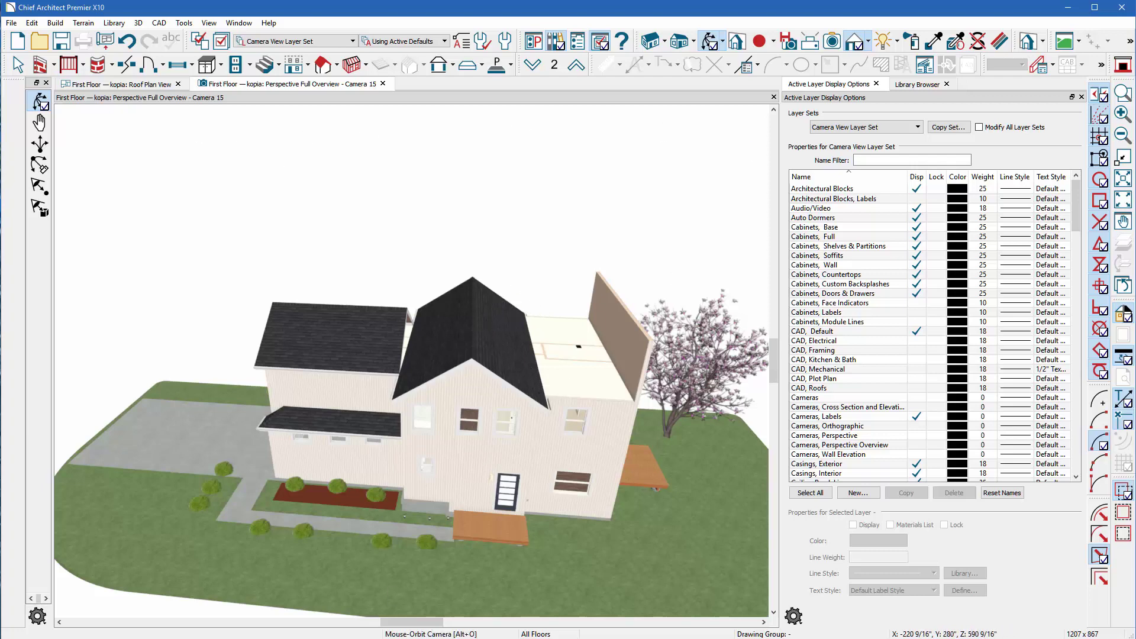
left_click(508, 638)
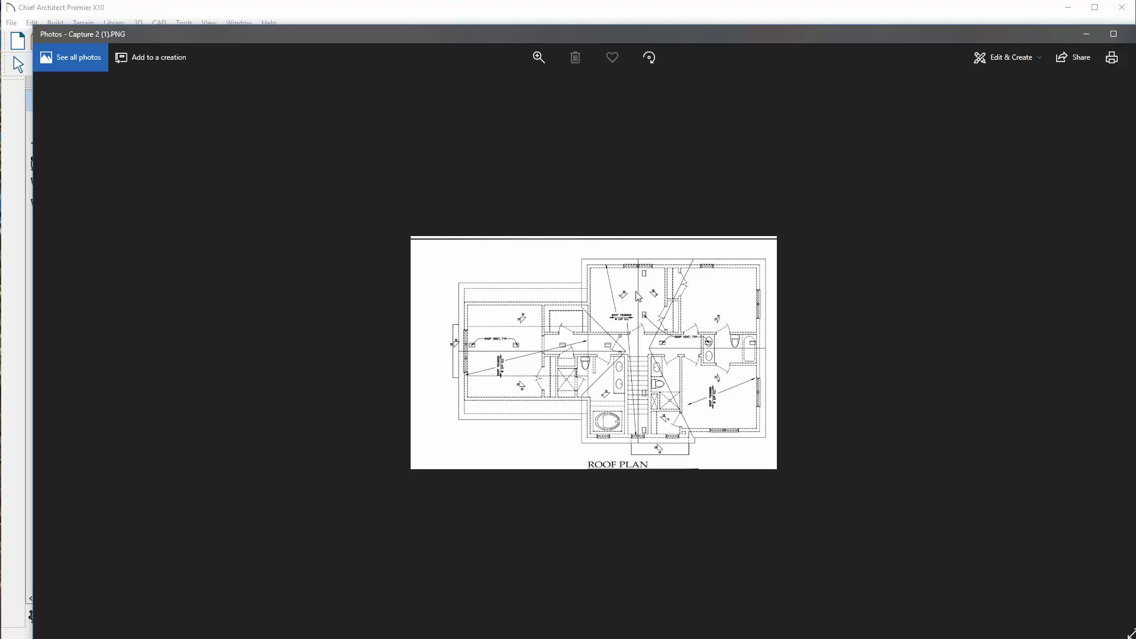
left_click(1085, 35)
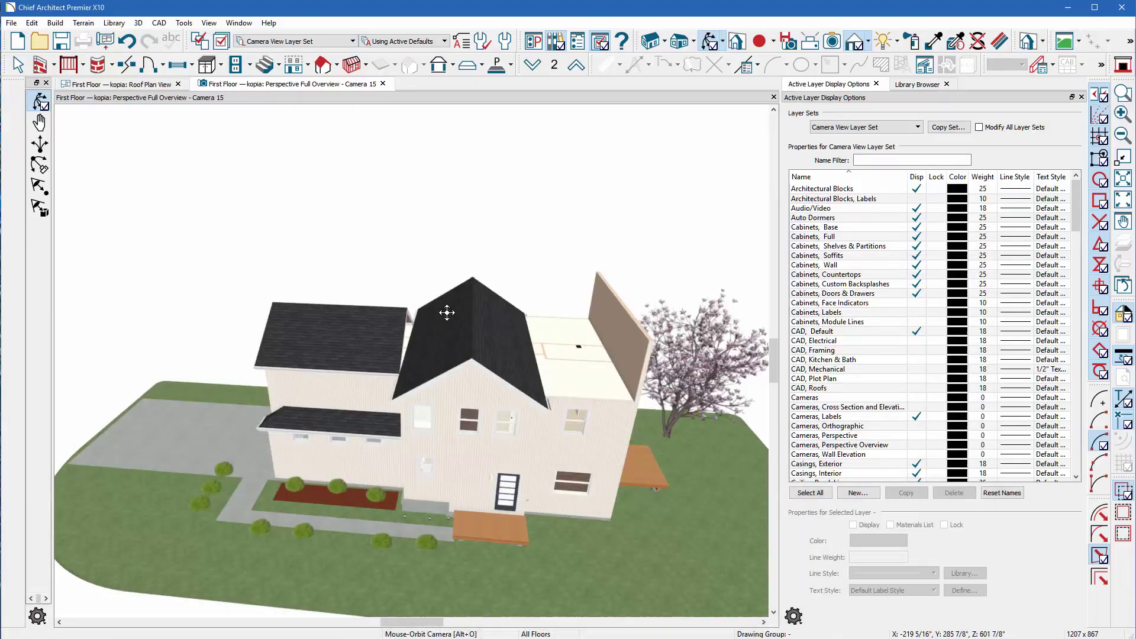
Move both garage wing roof planes down together with a relative Z offset in Transform/Replicate Object.
left_click_drag(446, 312, 406, 361)
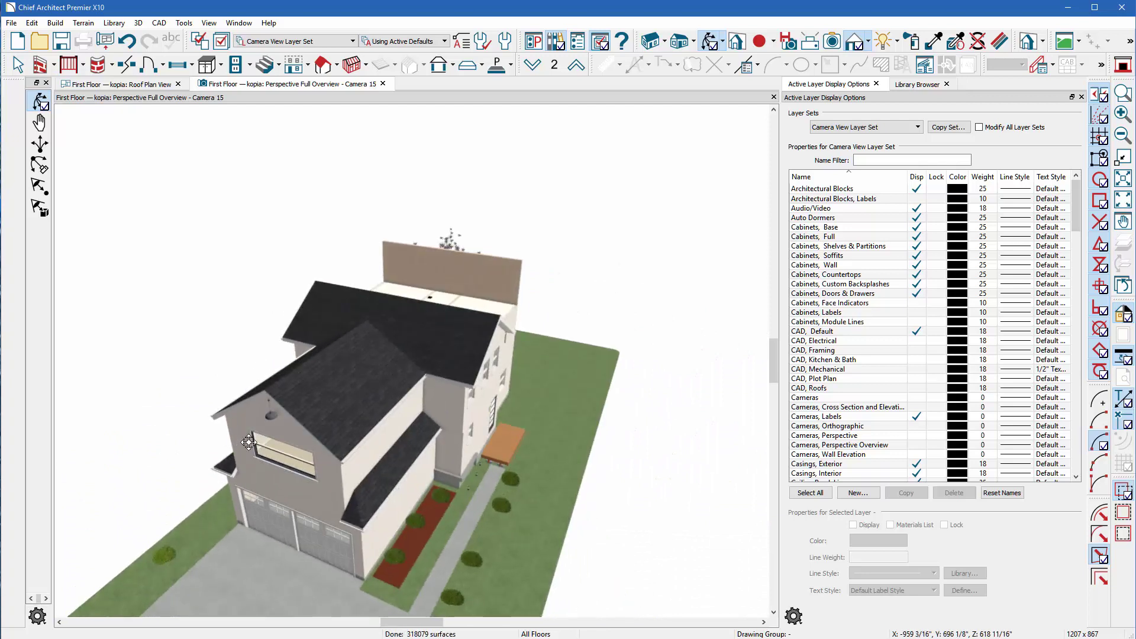
left_click_drag(248, 443, 311, 443)
scroll(317, 431, "up", 3)
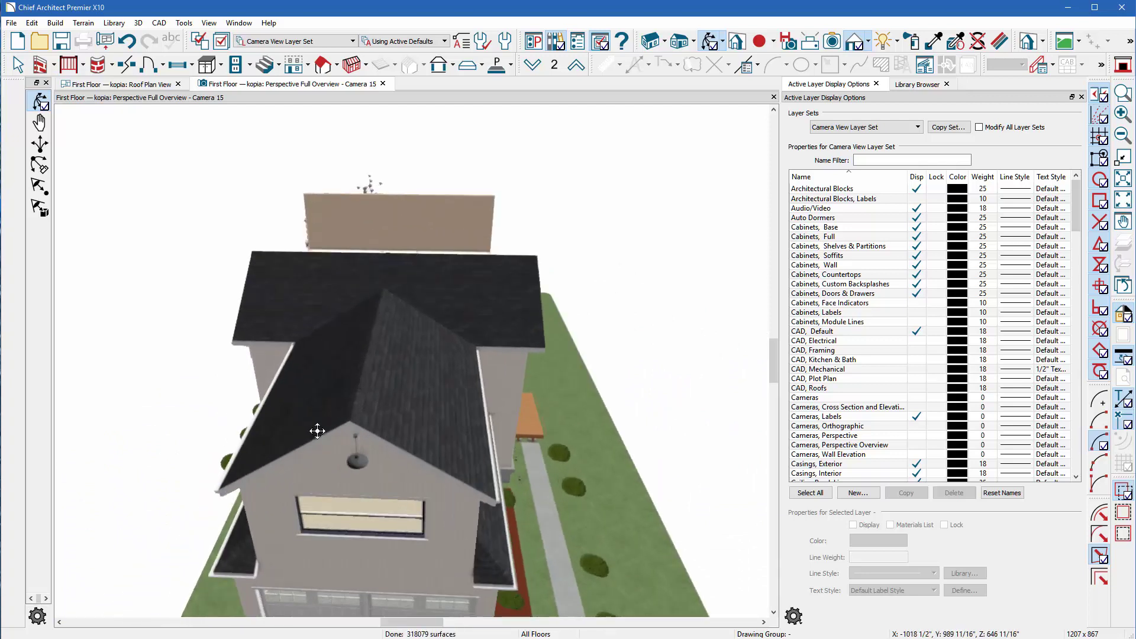
scroll(317, 431, "up", 3)
key("space")
left_click(335, 382)
left_click(431, 406)
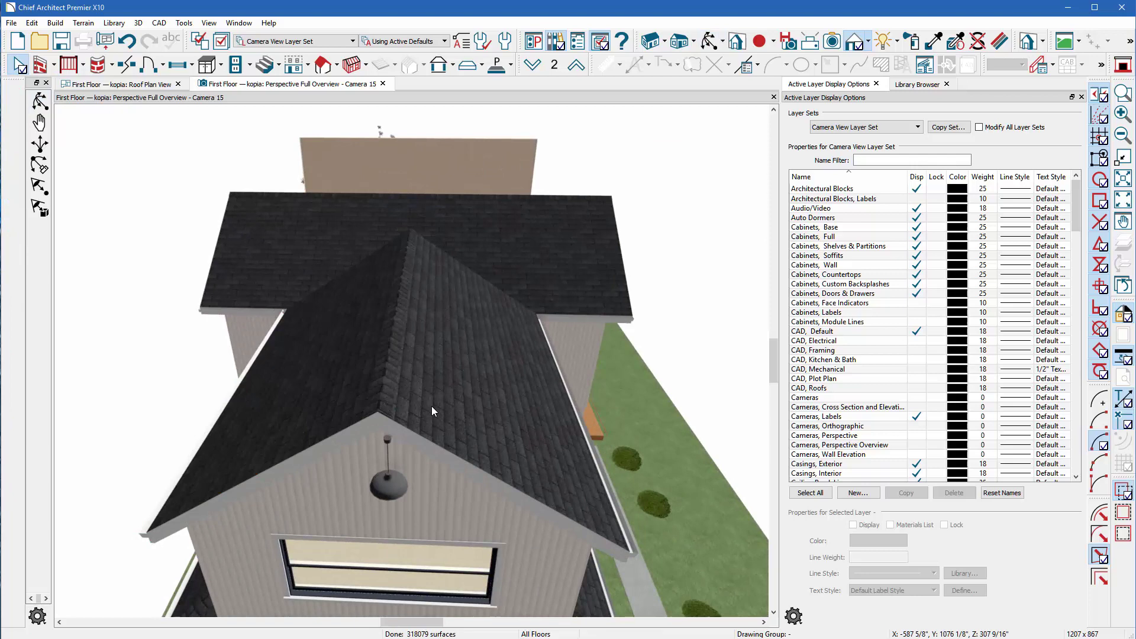
left_click(431, 406)
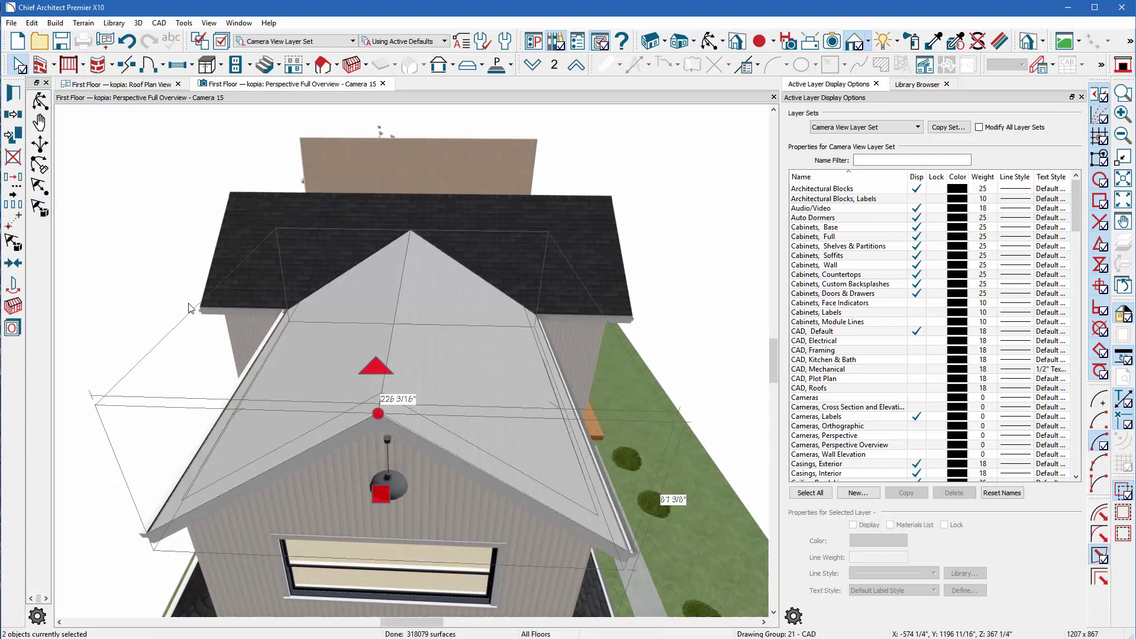
left_click(281, 385)
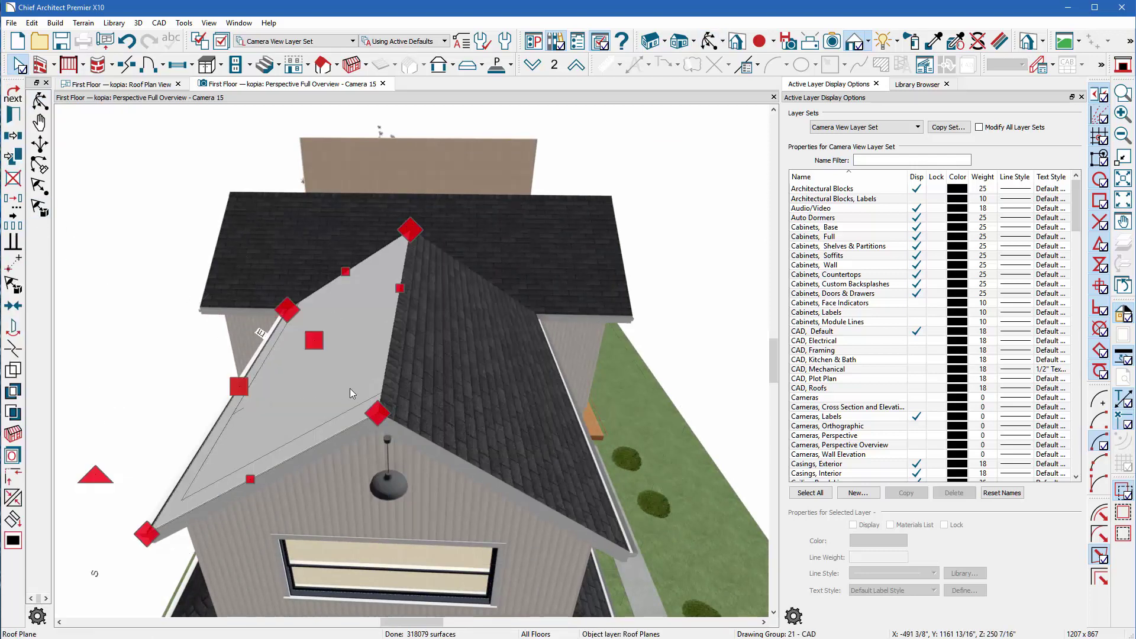
left_click(436, 370)
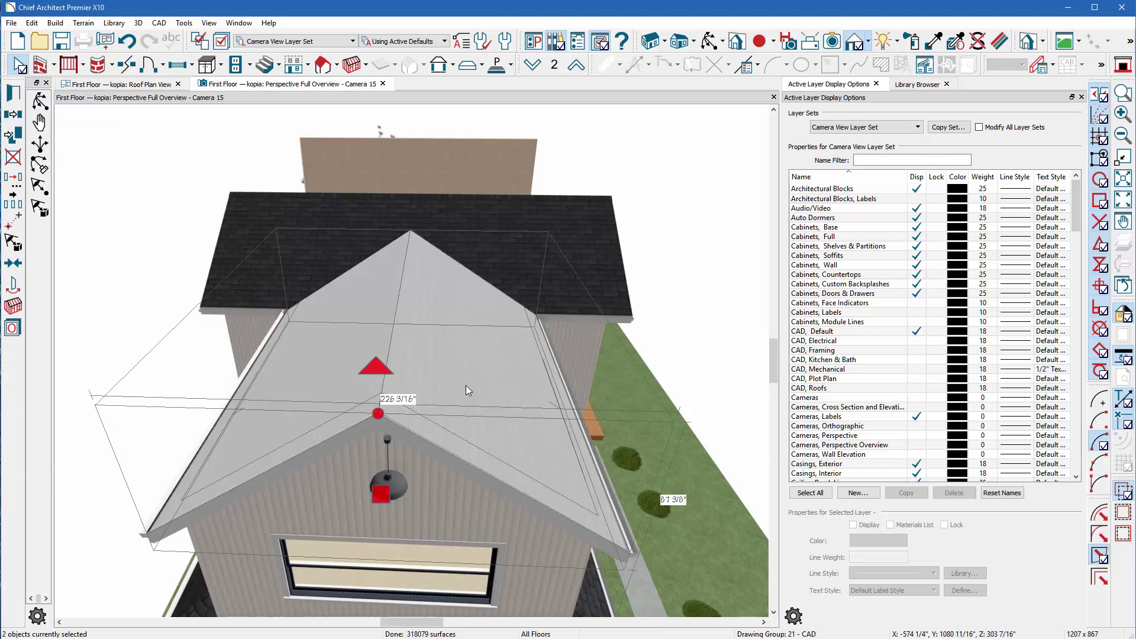
left_click(13, 178)
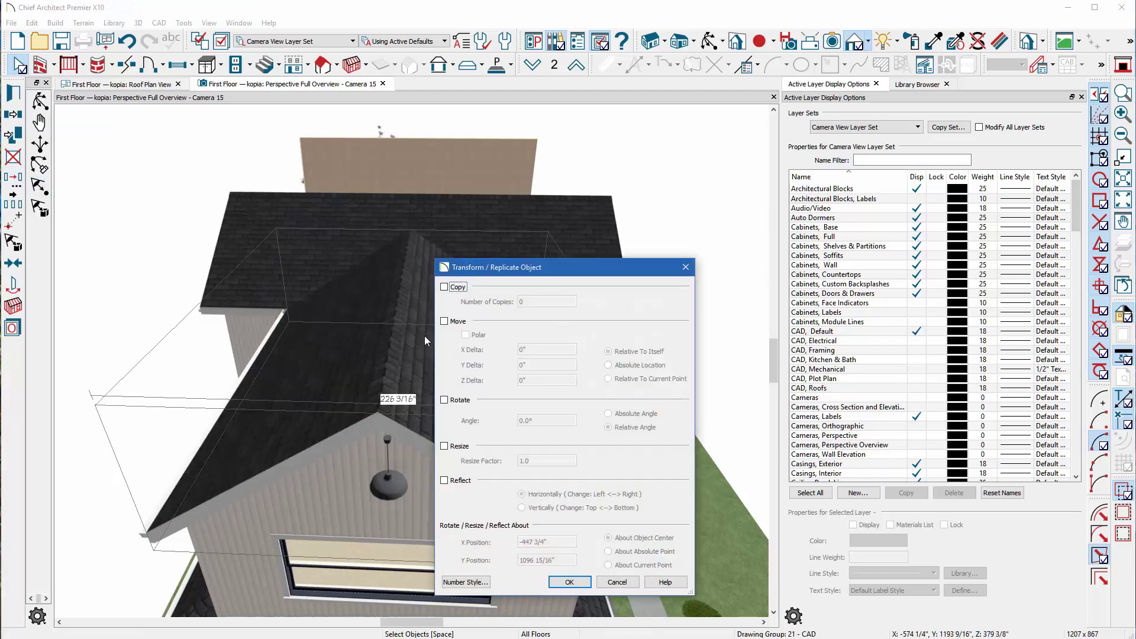
left_click(444, 321)
left_click(549, 380)
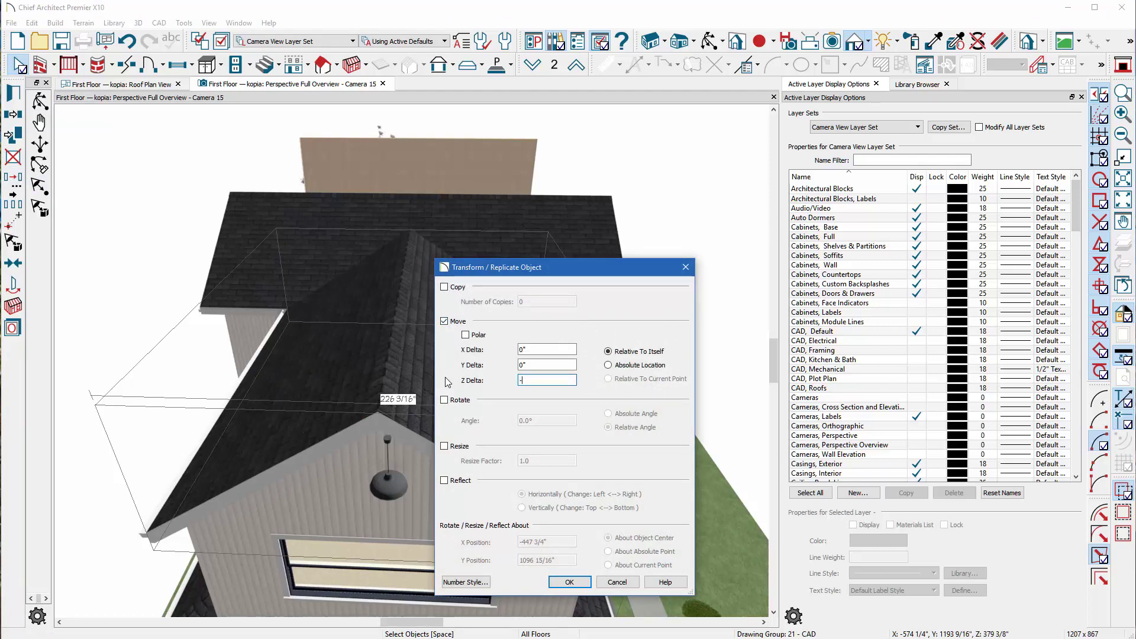
type("-3")
key("Return")
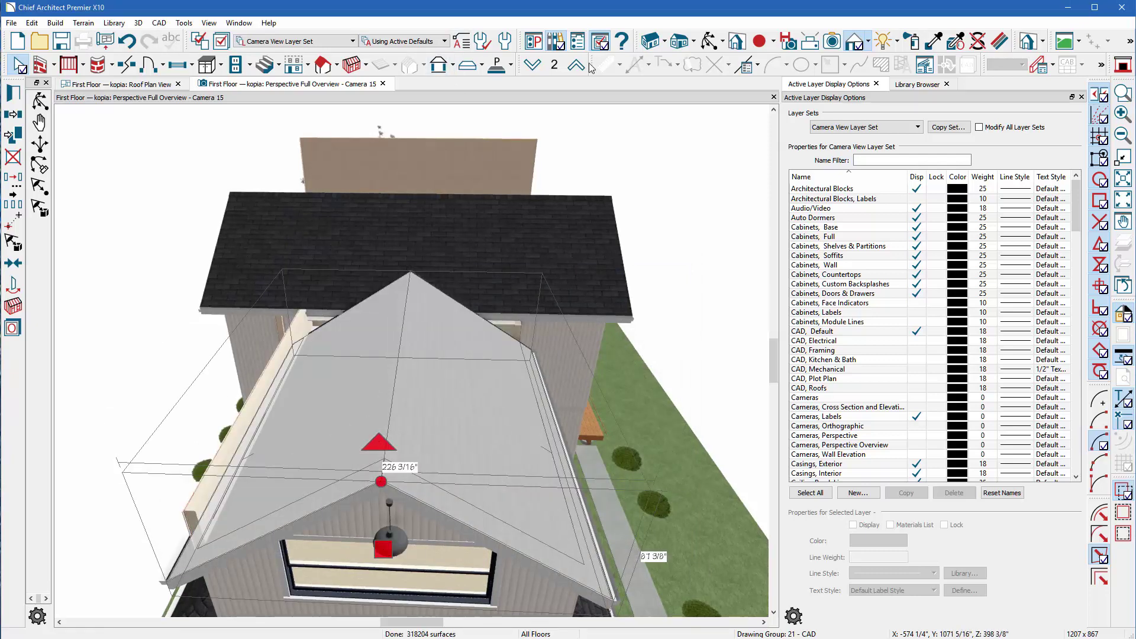
key("Escape")
Reset the garage wing's rear long wall, which protrudes through the roof, to the default wall top and bottom heights.
left_click_drag(519, 316, 542, 406)
key("space")
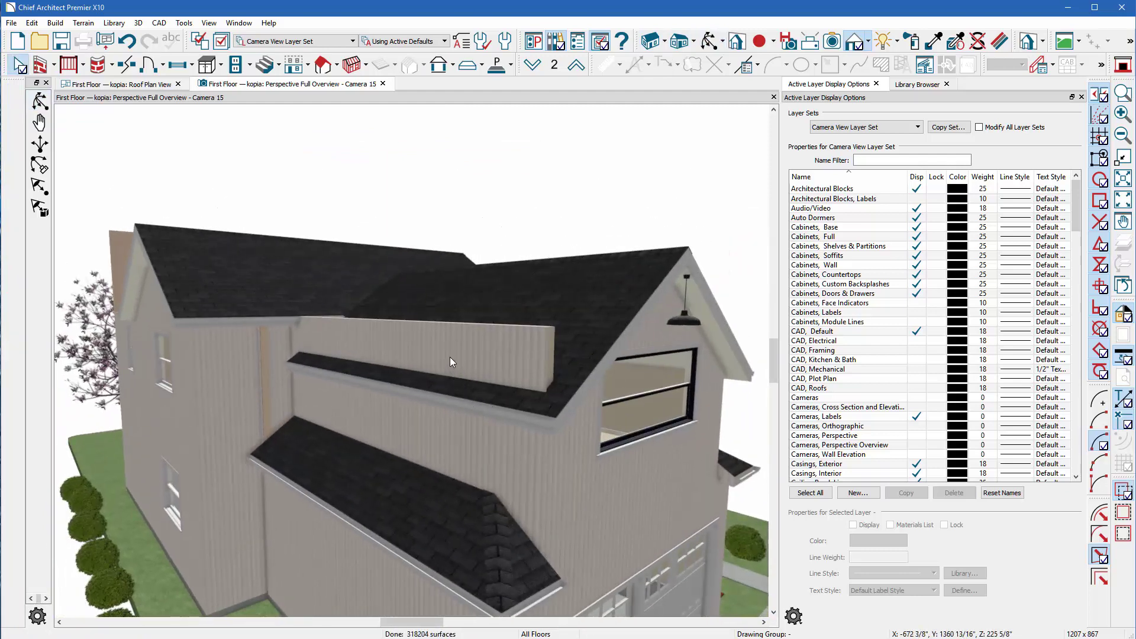
left_click(451, 360)
key("Tab")
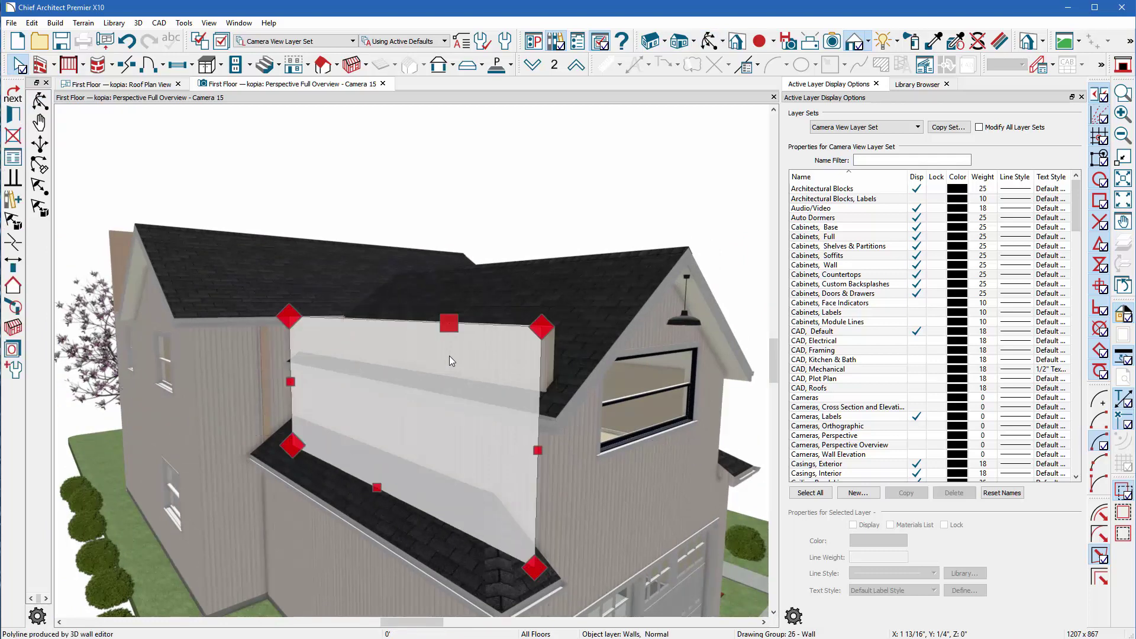
key("Tab")
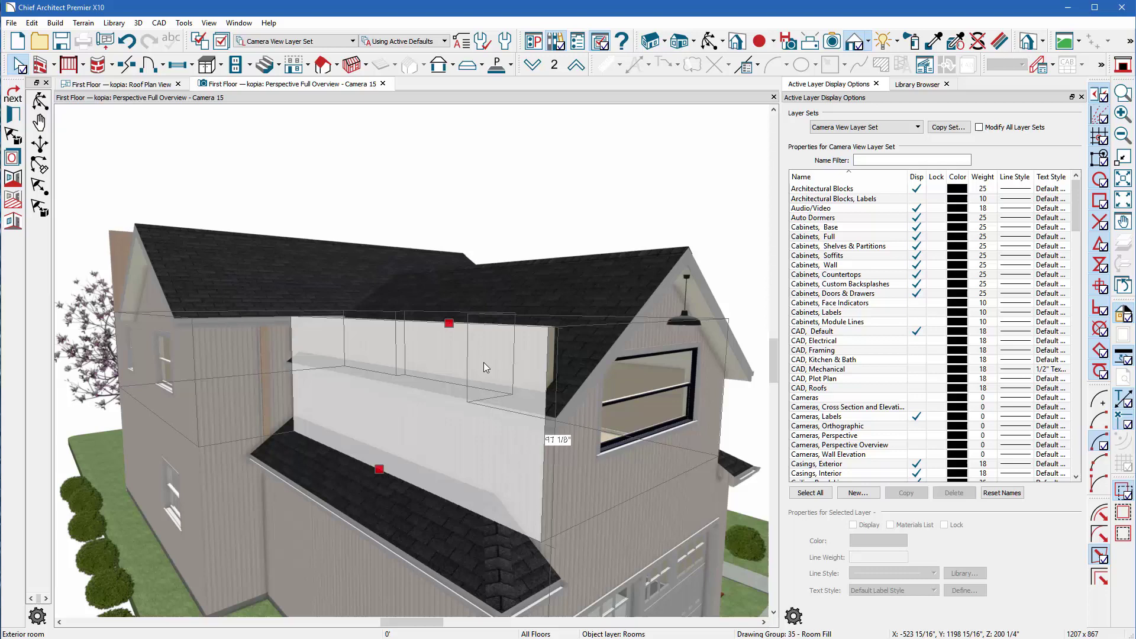
key("Tab")
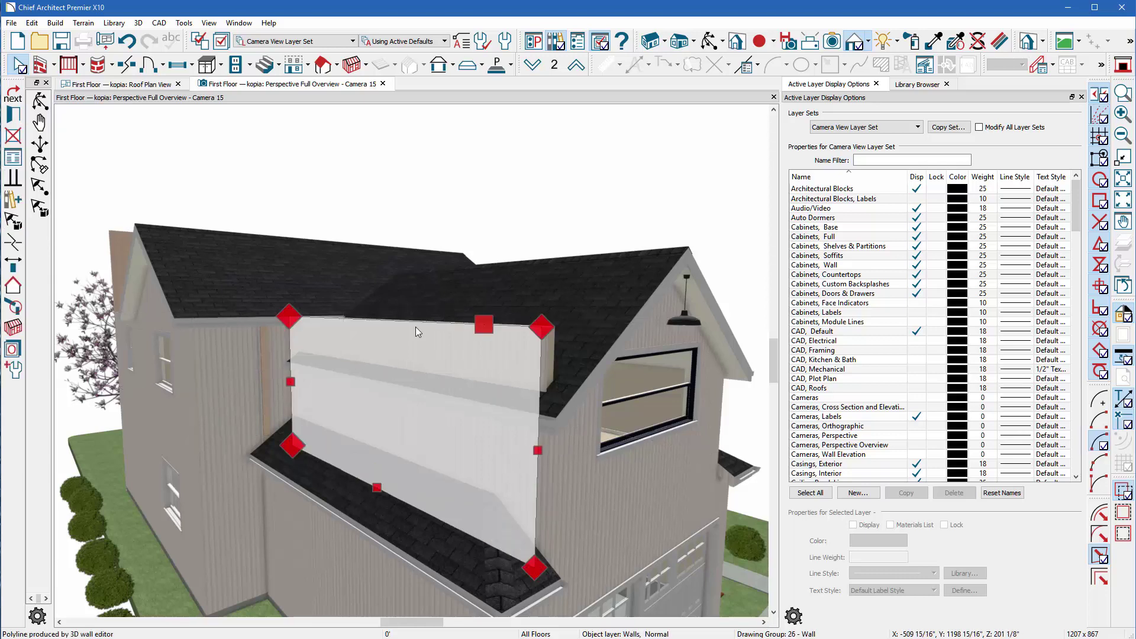
left_click(13, 115)
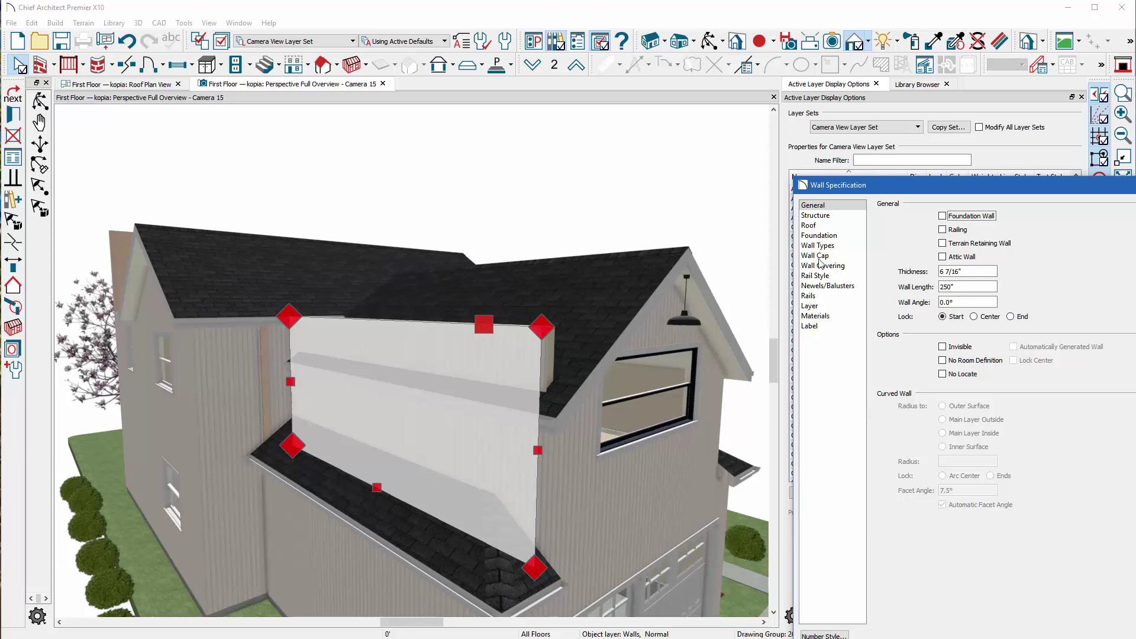
left_click(825, 217)
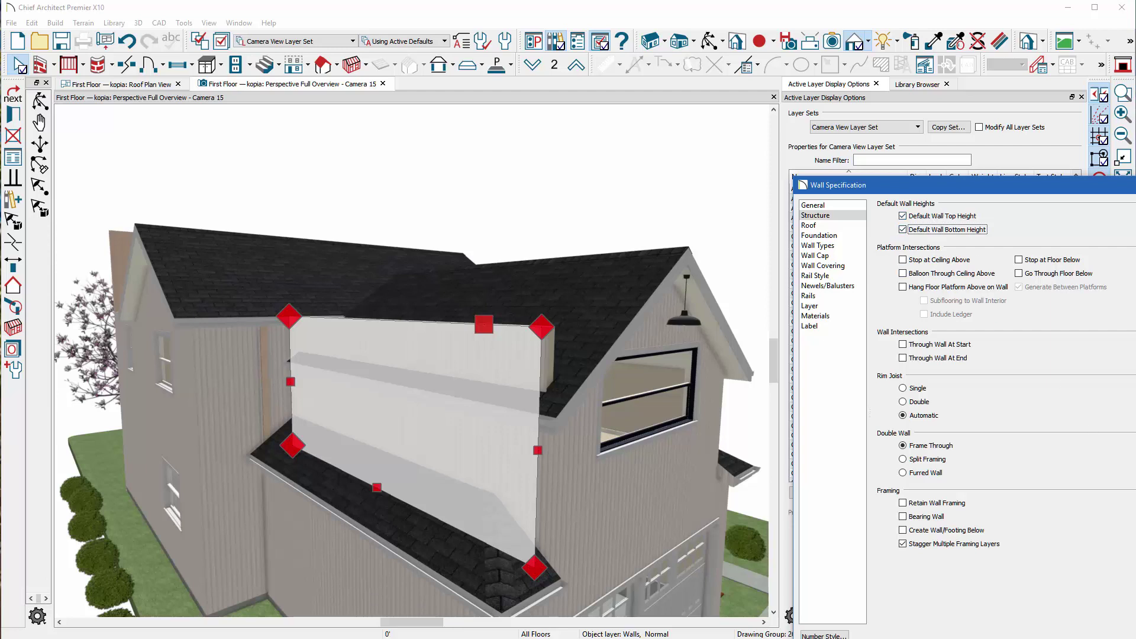
key("Return")
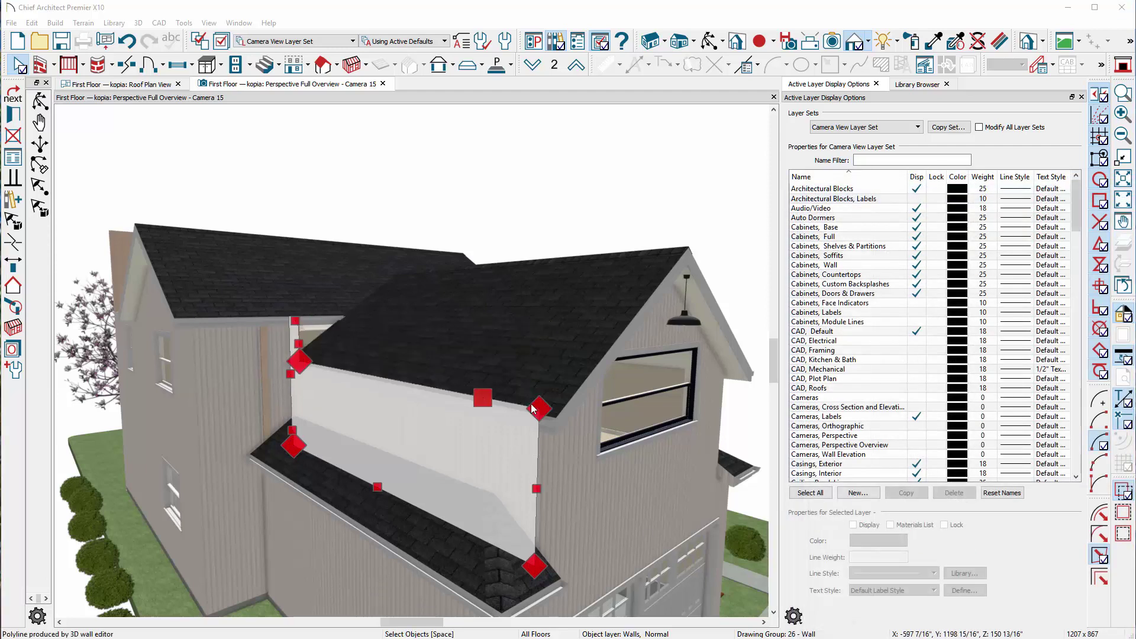
left_click(422, 140)
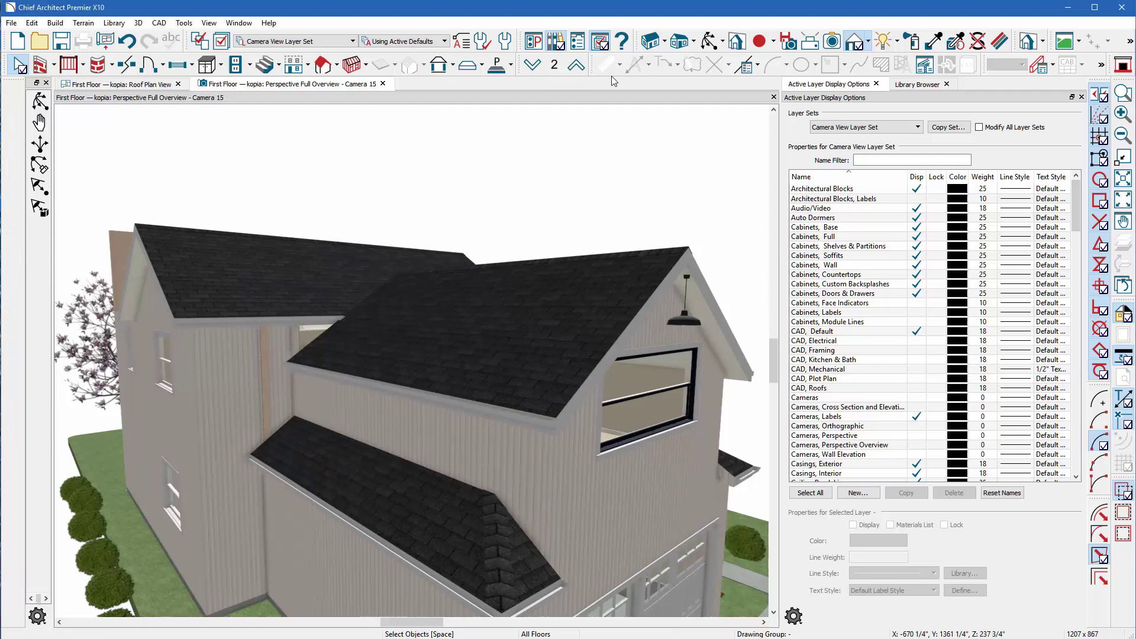
In the roof plan view, draw two opposing roof planes from the front and rear walls of the wing opposite the garage.
left_click(166, 84)
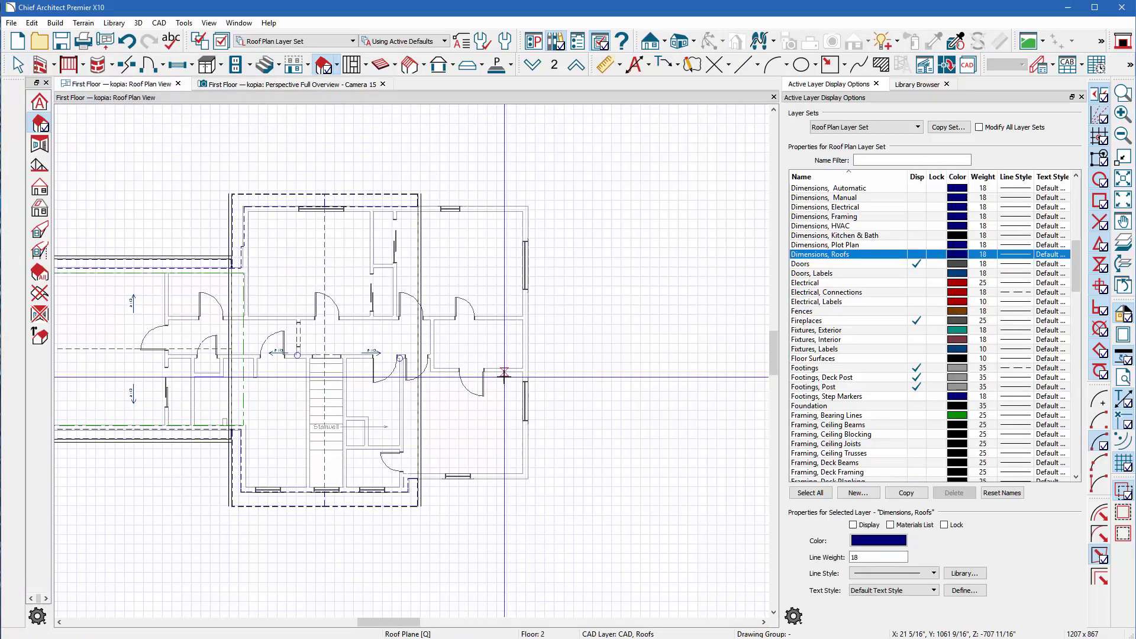
scroll(504, 377, "up", 1)
scroll(520, 217, "up", 3)
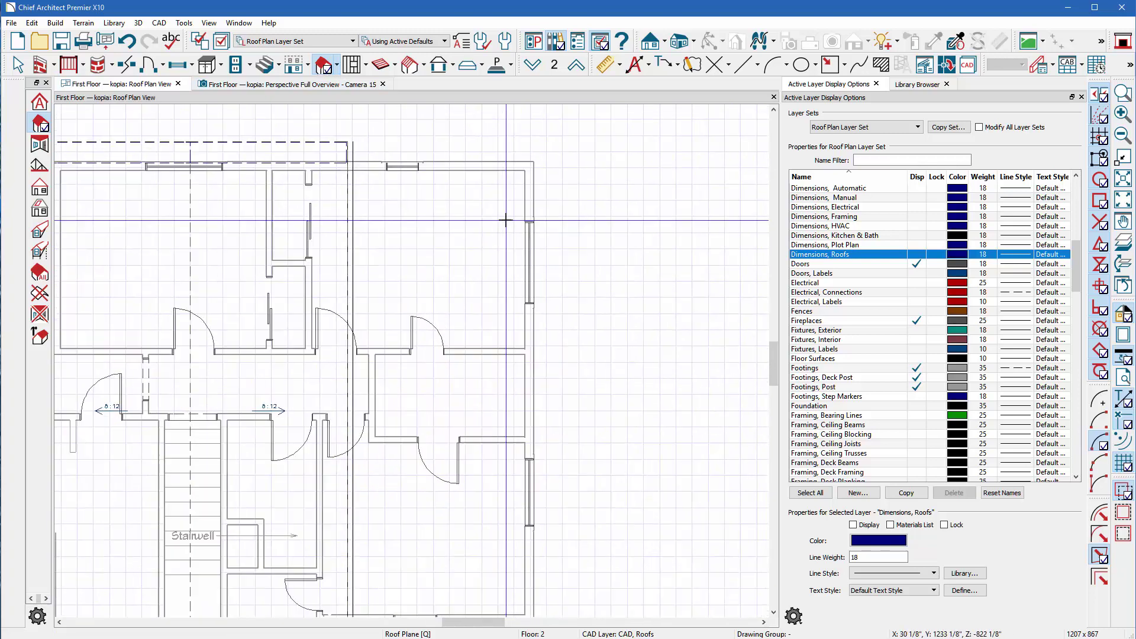
left_click_drag(410, 165, 483, 165)
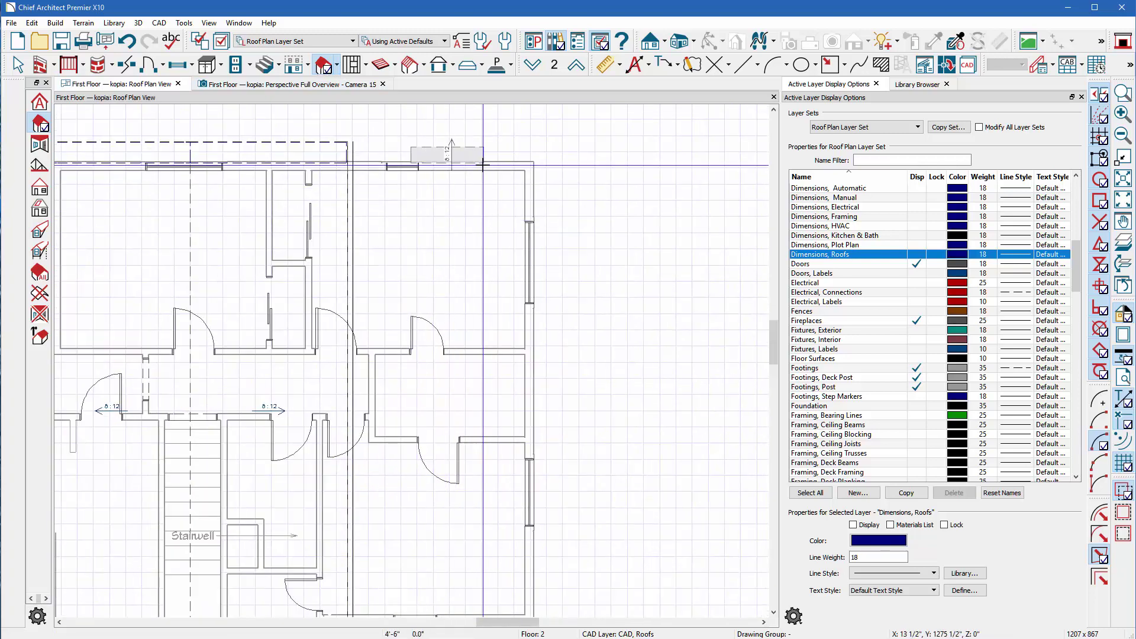
left_click(464, 273)
scroll(520, 238, "down", 5)
scroll(452, 461, "up", 4)
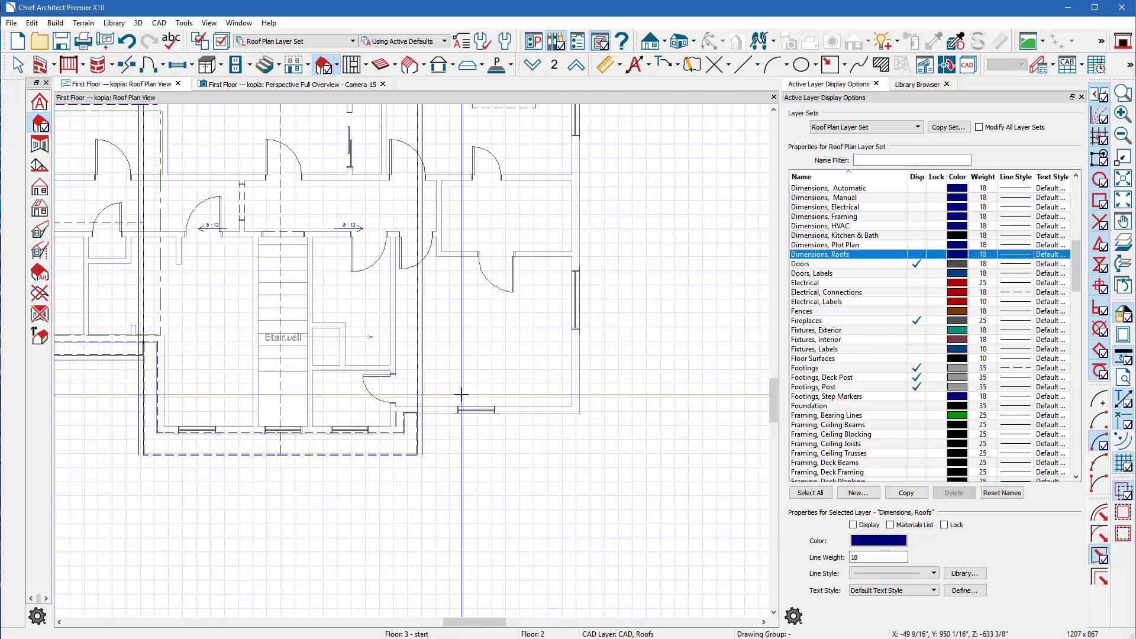
left_click_drag(439, 413, 551, 413)
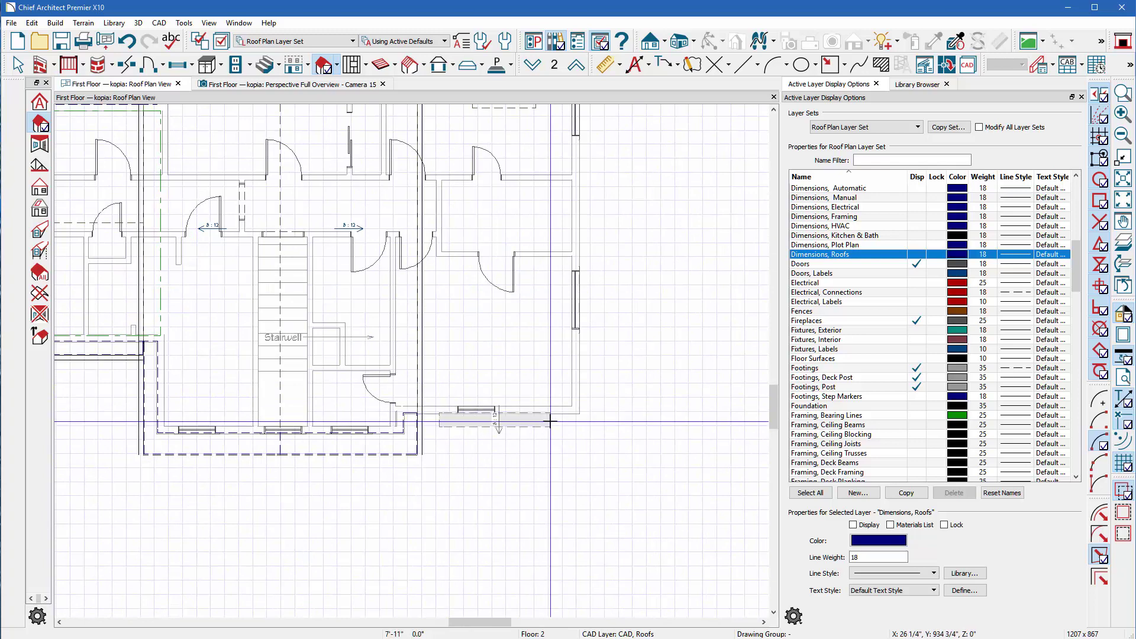
left_click(528, 329)
scroll(489, 281, "down", 2)
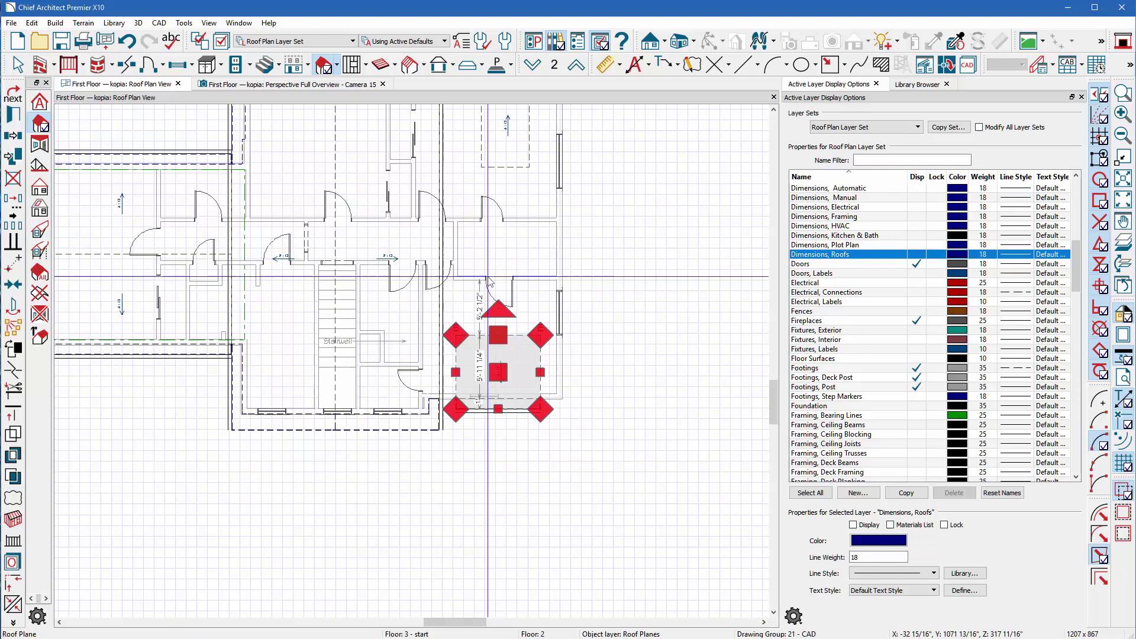
Join the two new roof planes at a ridge over the wing opposite the garage.
scroll(488, 277, "up", 3)
key("j")
left_click(513, 127)
scroll(543, 398, "down", 1)
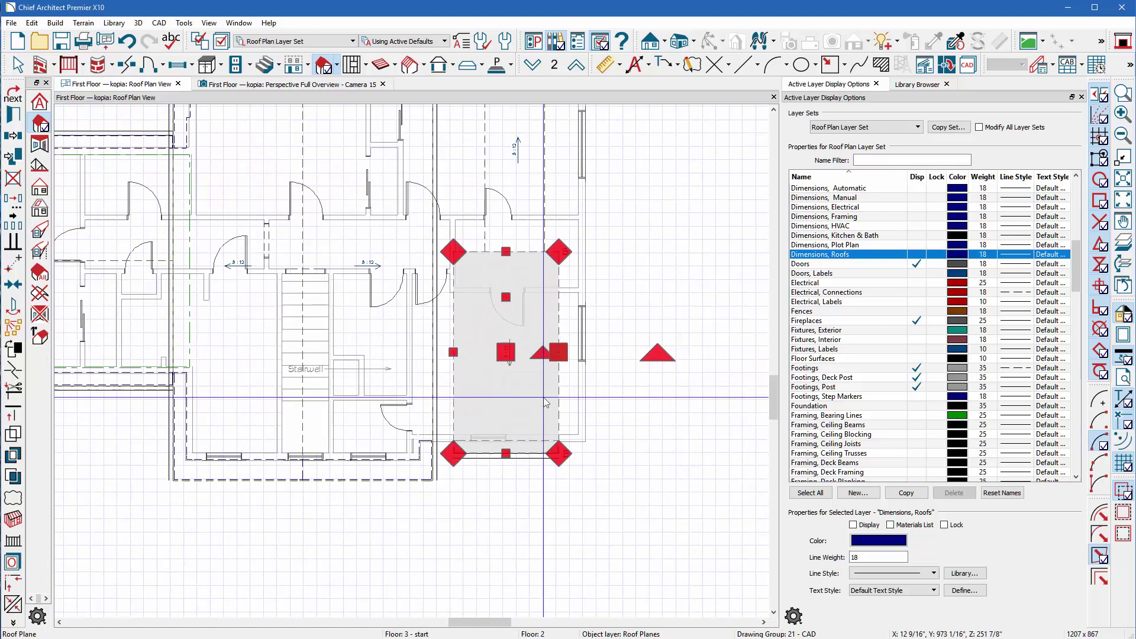
Widen the new rear roof plane past the wing's end wall and inward to the central block's roof edge.
scroll(543, 398, "down", 4)
scroll(525, 268, "up", 5)
left_click(548, 231)
left_click(558, 232)
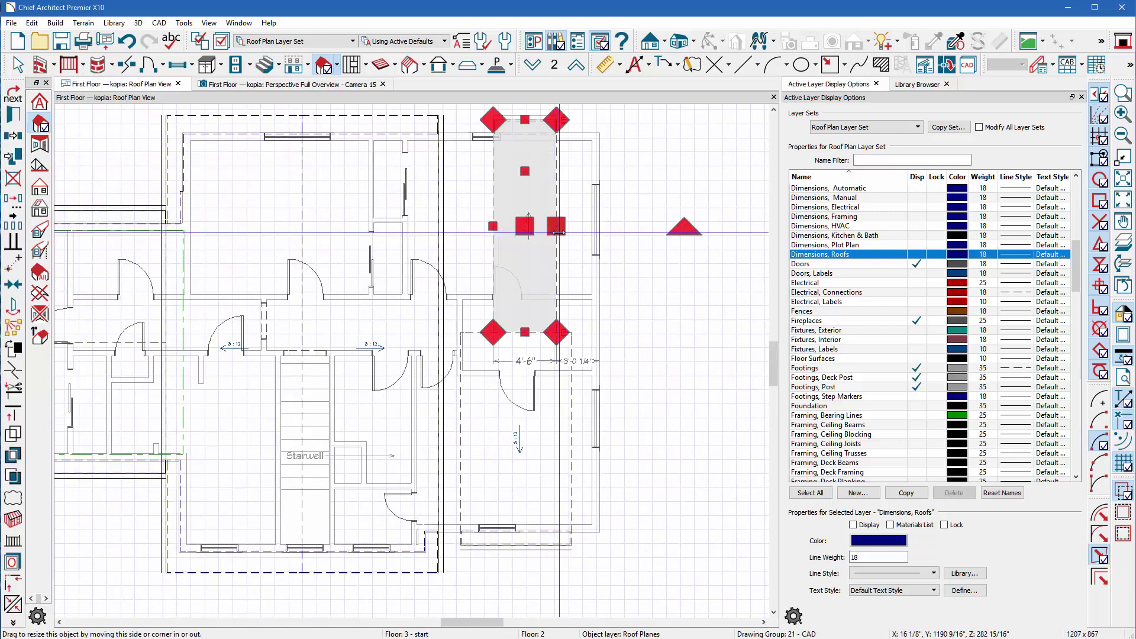
key("space")
left_click(558, 239)
left_click_drag(557, 226, 619, 219)
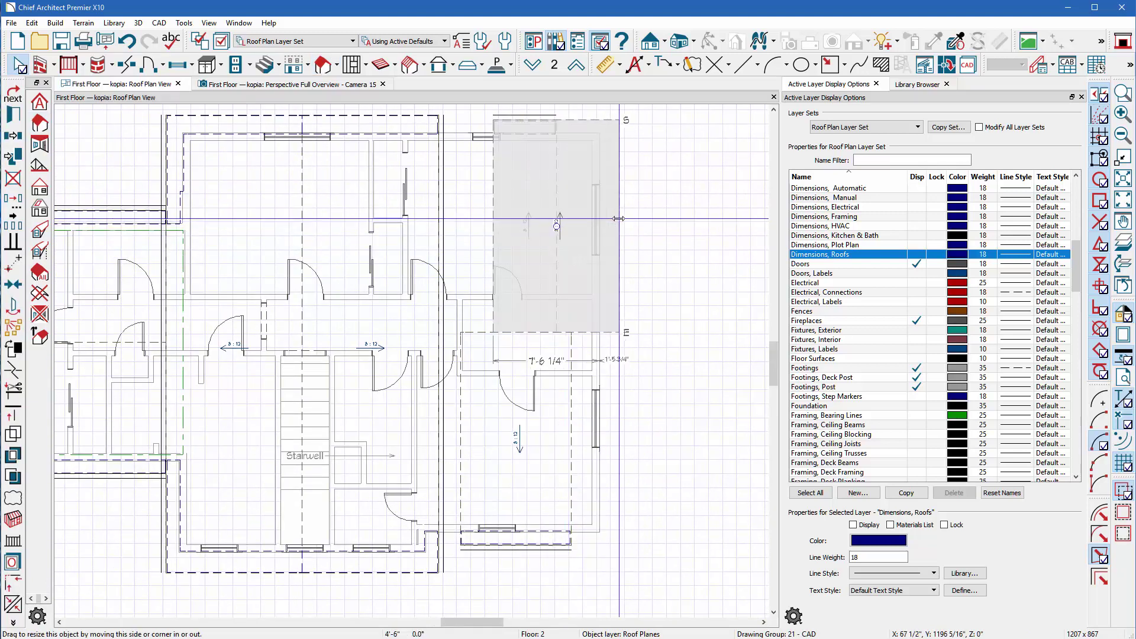
left_click_drag(493, 227, 436, 226)
scroll(607, 283, "down", 2)
scroll(582, 414, "up", 3)
Widen the new front roof plane to align with the rear plane's outer edge and meet the central block's roof edge.
left_click(589, 346)
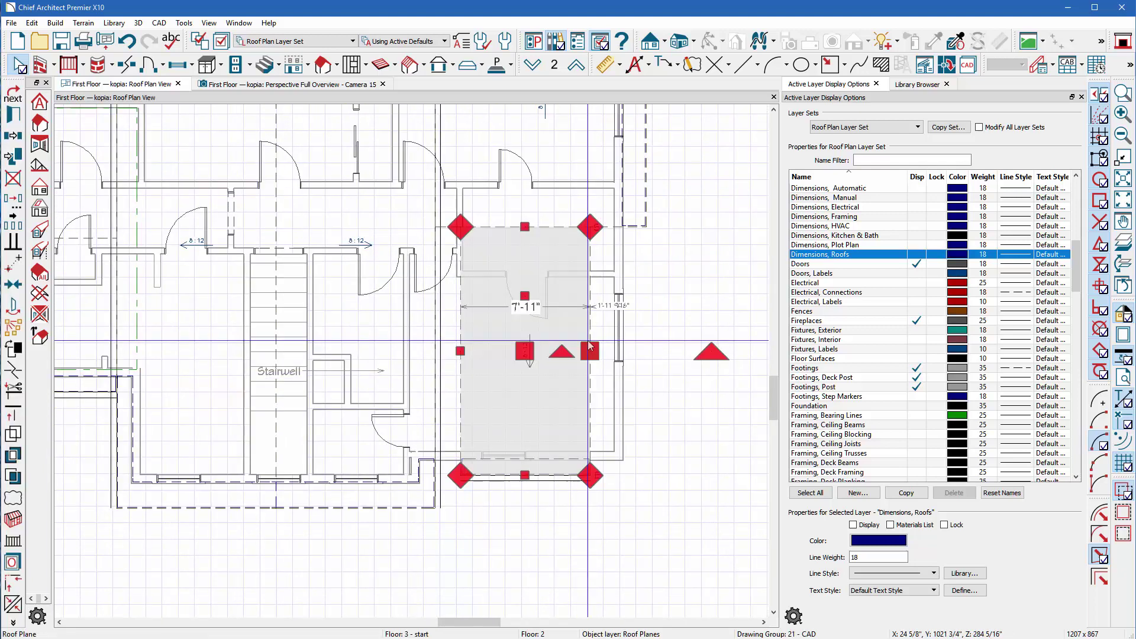
left_click_drag(589, 349, 646, 226)
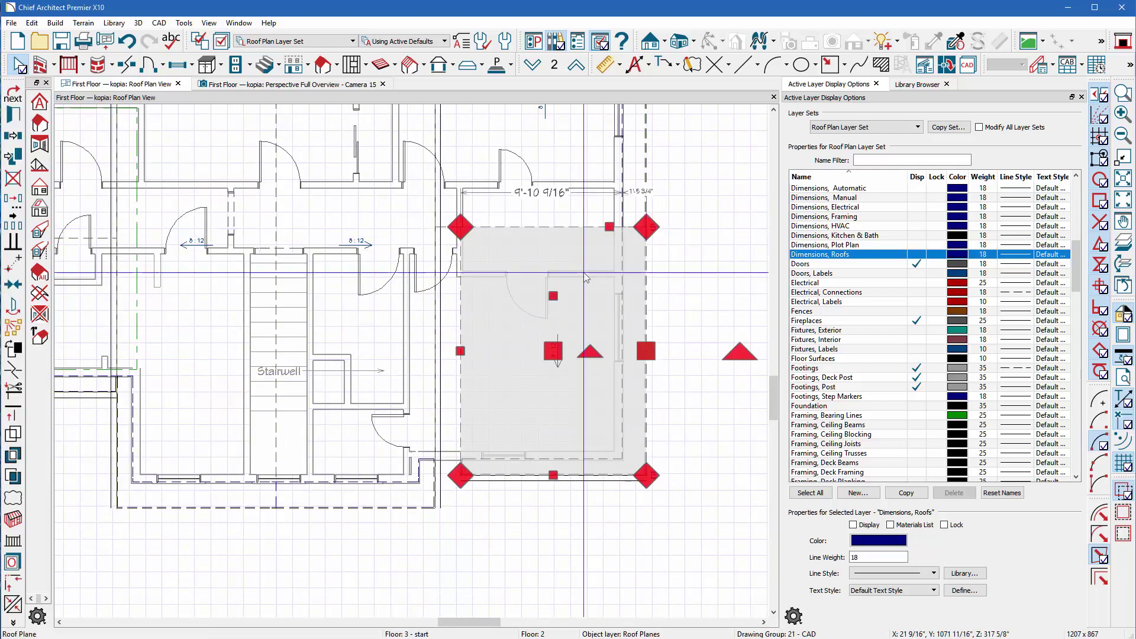
left_click_drag(460, 351, 437, 353)
scroll(449, 354, "down", 2)
scroll(406, 270, "up", 3)
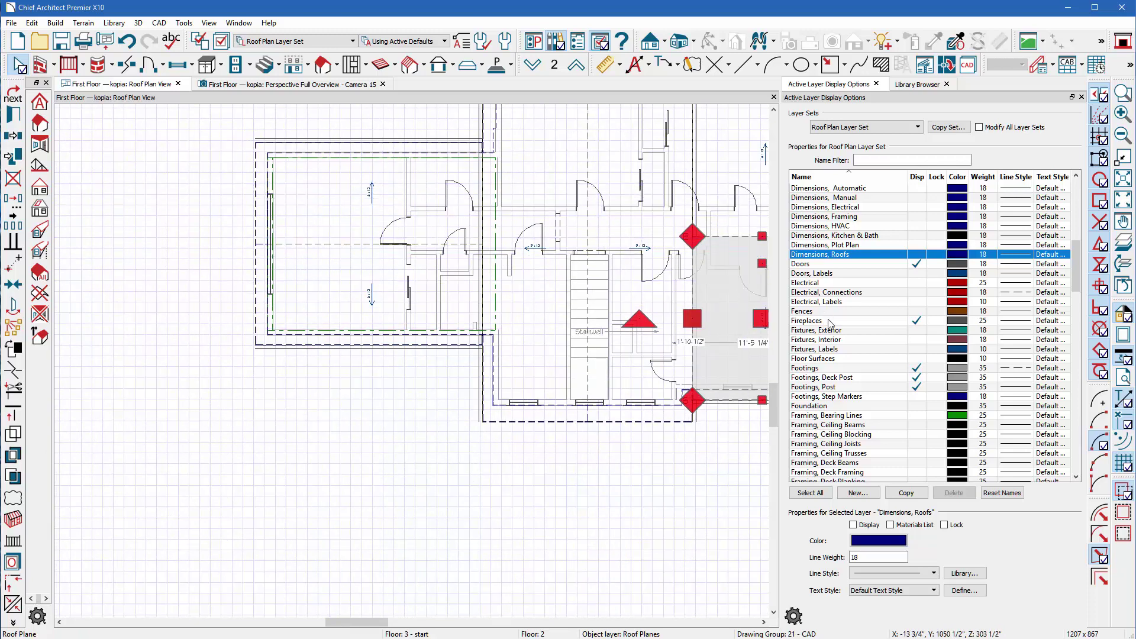
Display the Ceiling Break Lines layer in red and check the roof plan image Capture 2 (1).PNG.
scroll(830, 323, "down", 2)
scroll(846, 317, "up", 10)
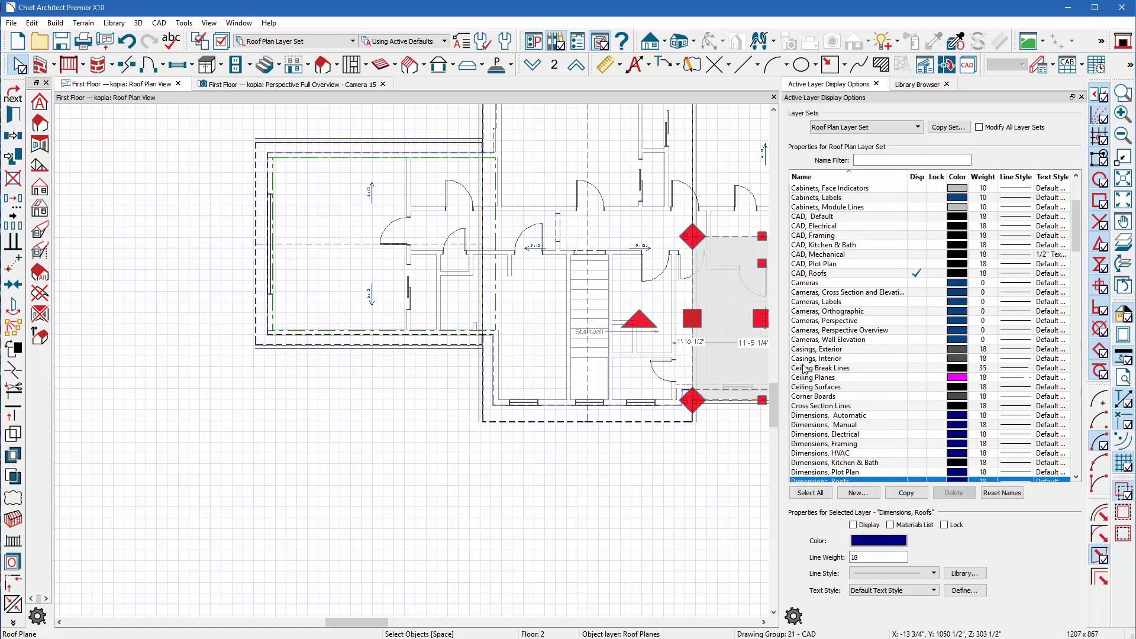
left_click(915, 369)
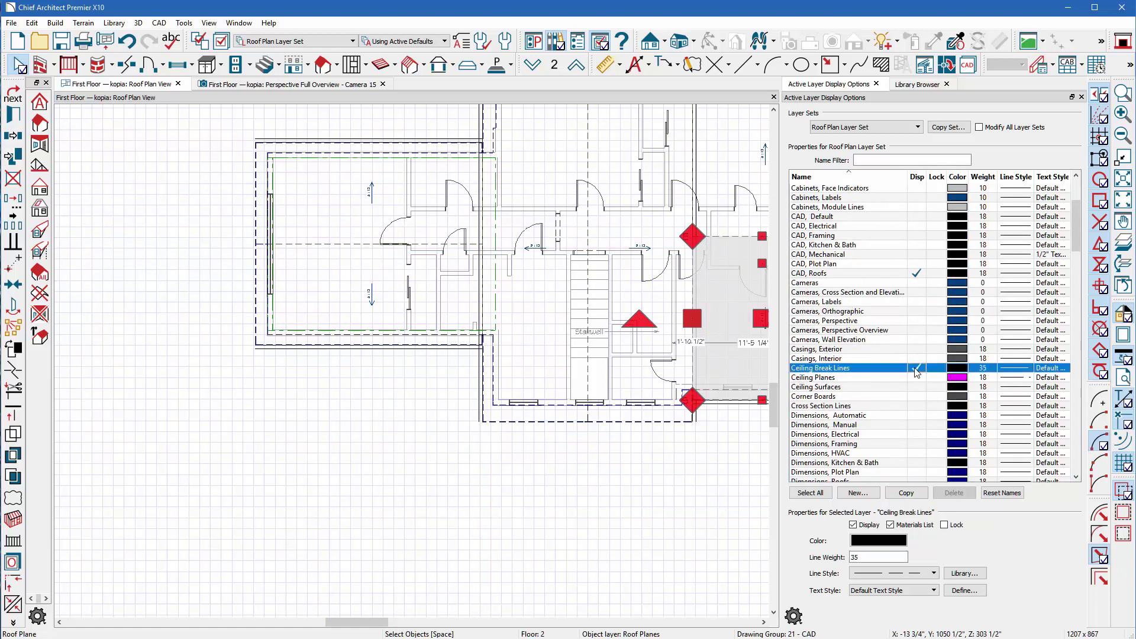
left_click(878, 541)
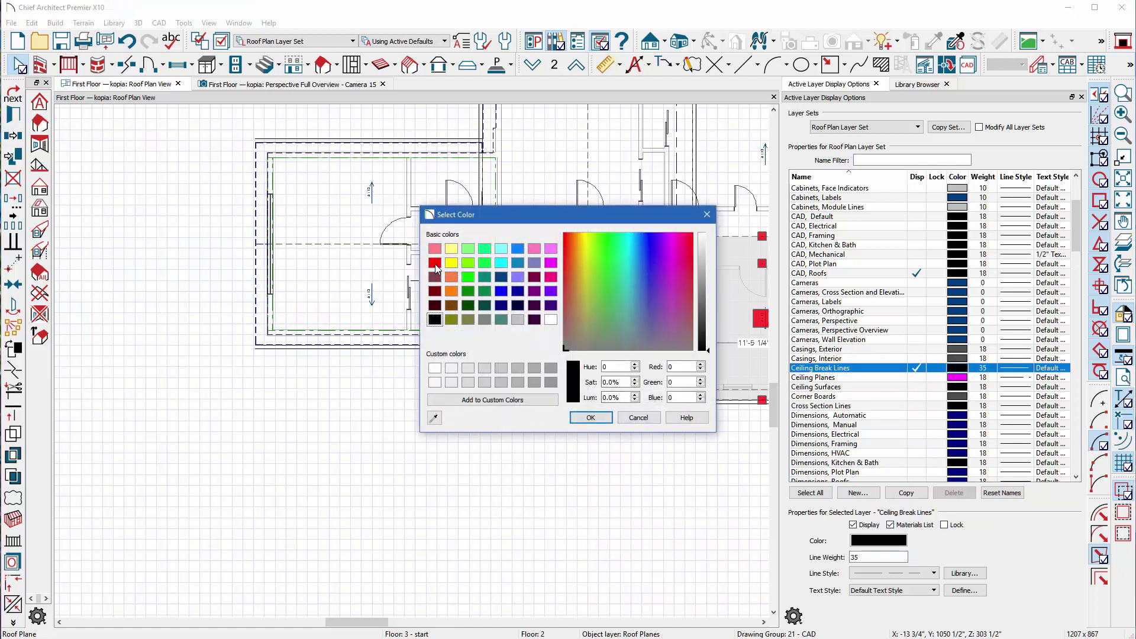
left_click(435, 263)
left_click(590, 418)
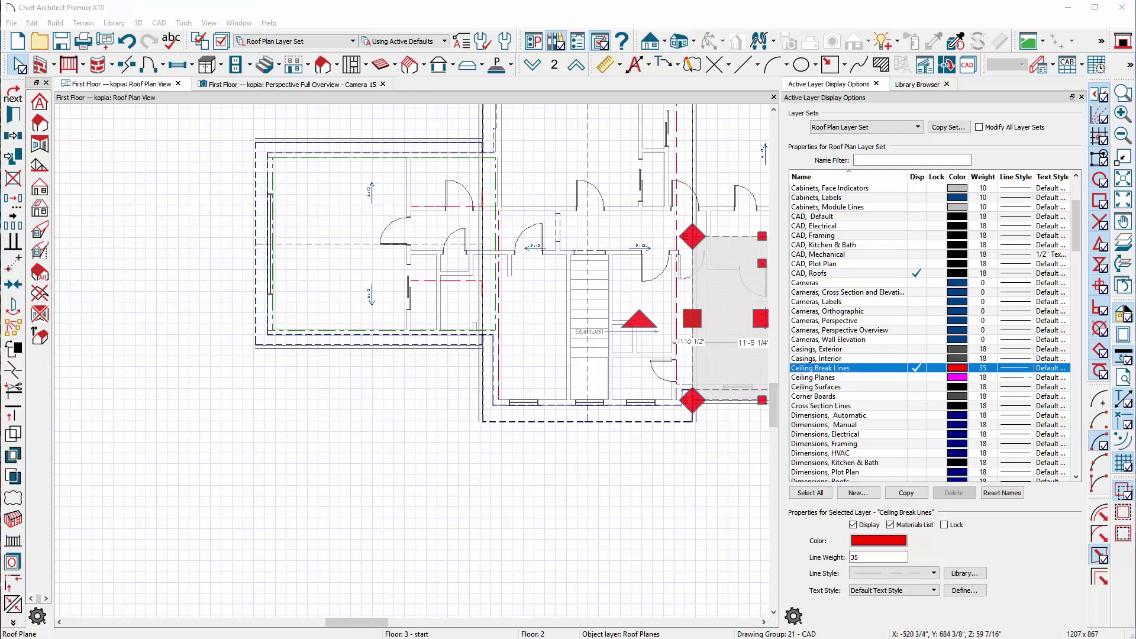
key("alt+Tab")
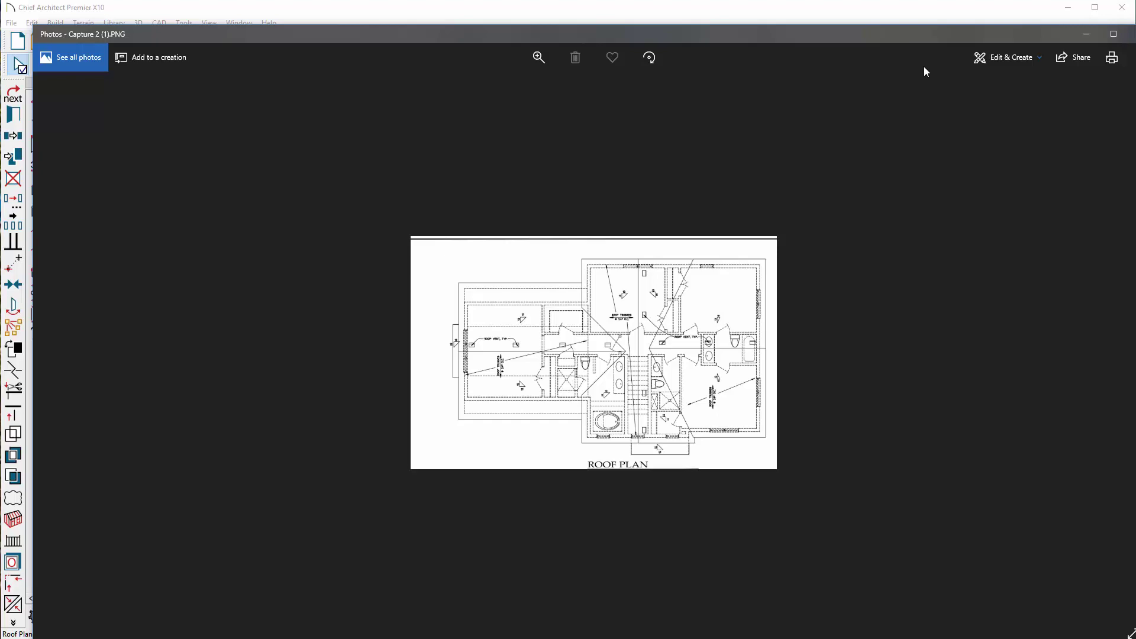
left_click(1085, 36)
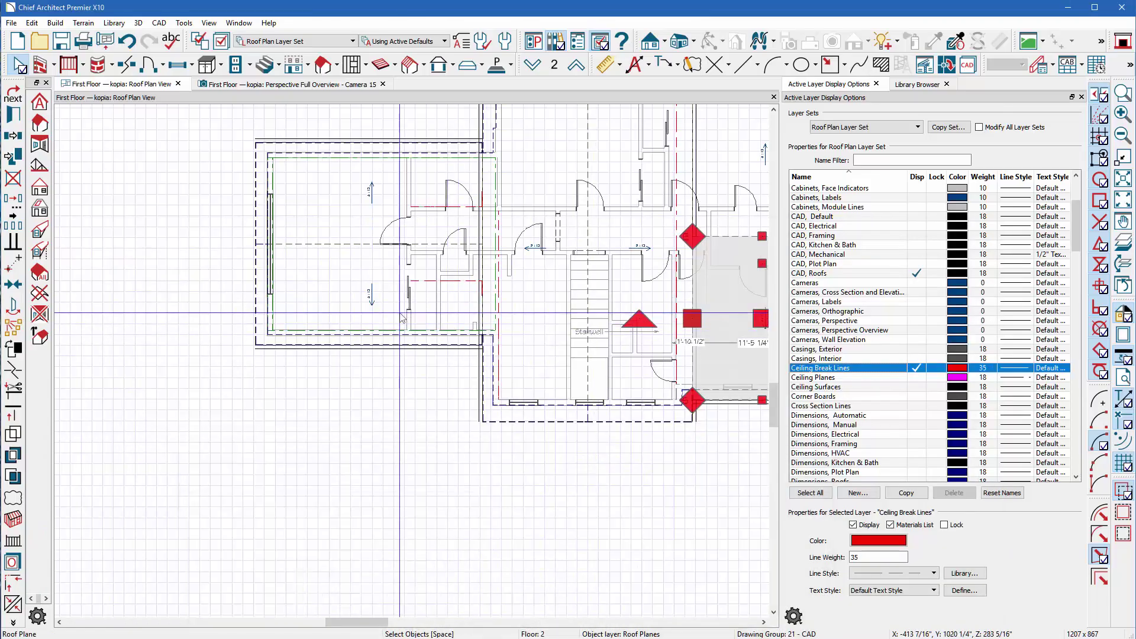
Select both roof planes over the wing opposite the garage and raise them together with a Transform/Replicate Z delta move.
left_click(342, 354)
scroll(364, 260, "down", 2)
scroll(361, 180, "up", 3)
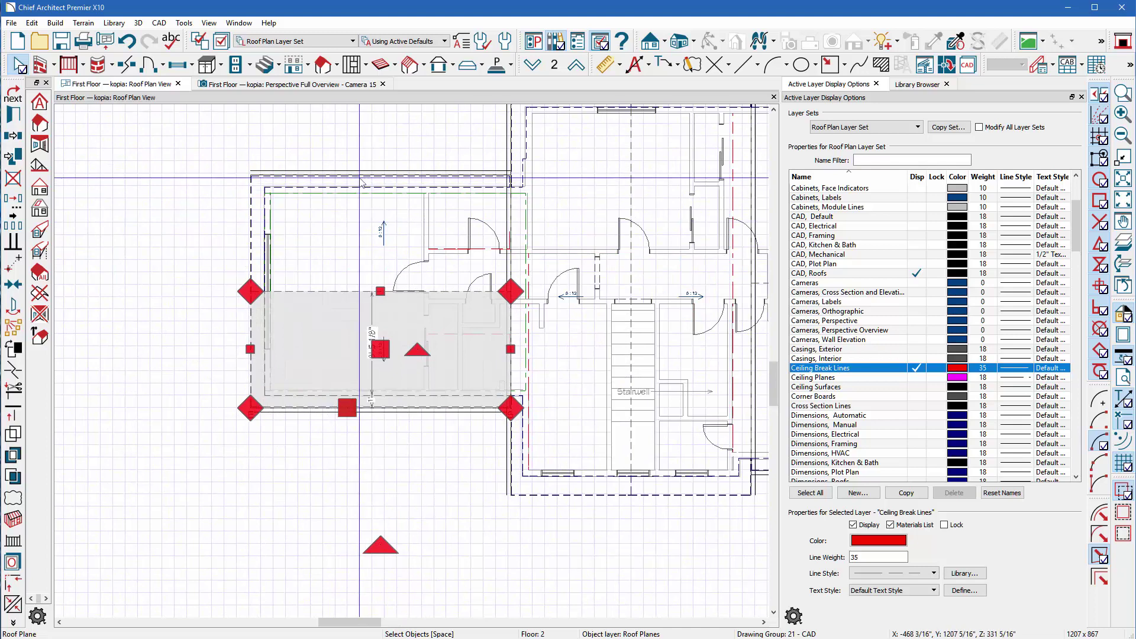
left_click(362, 182)
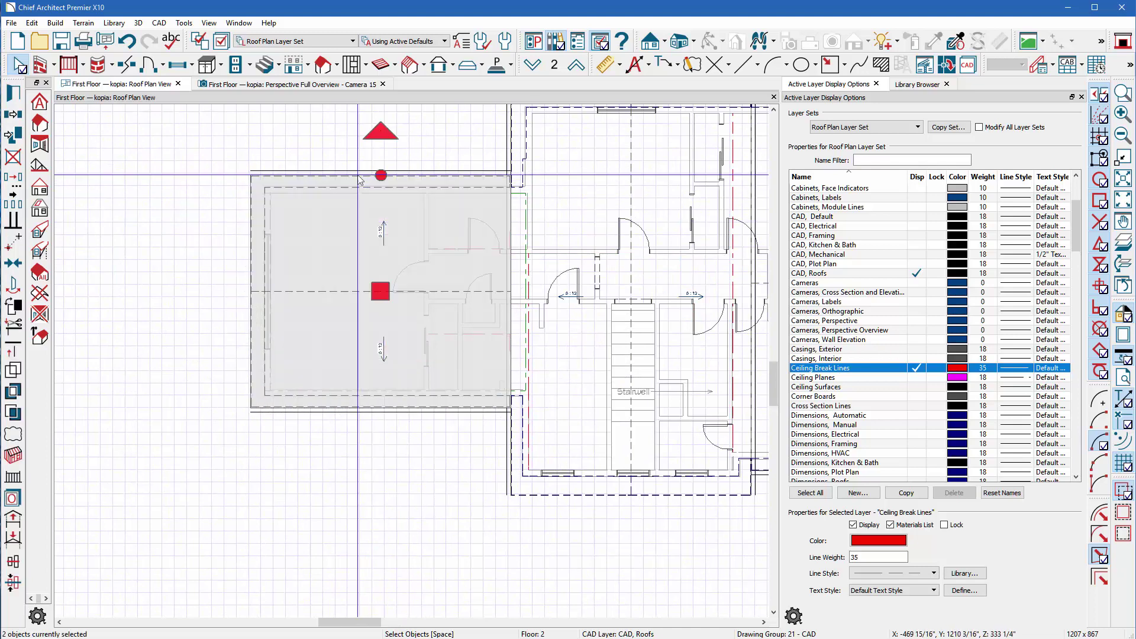
left_click(14, 175)
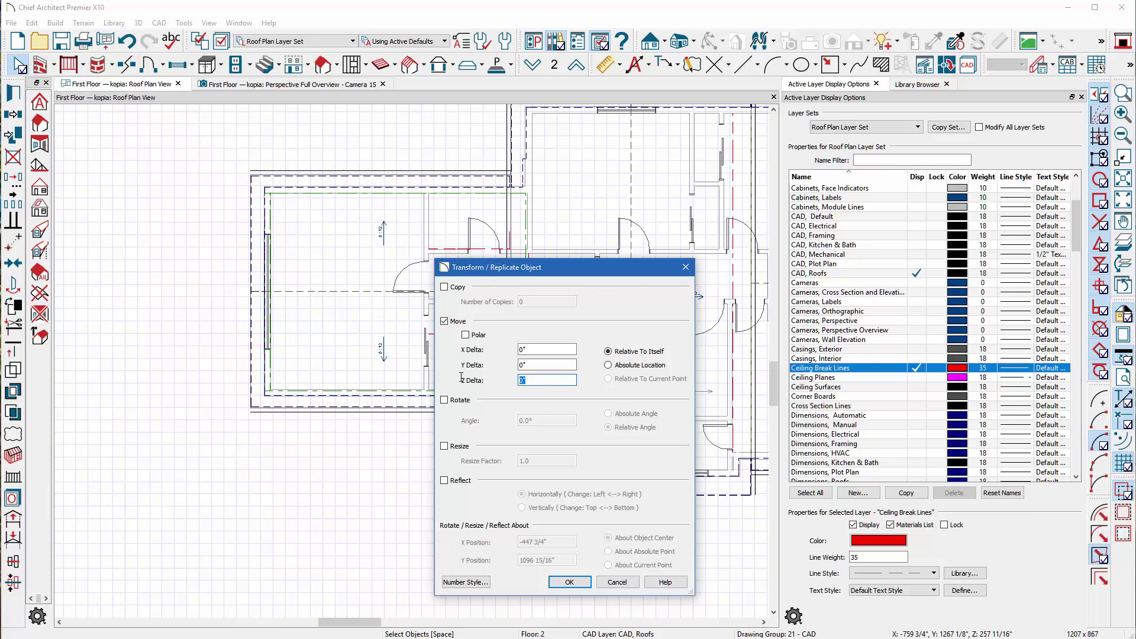
key("Return")
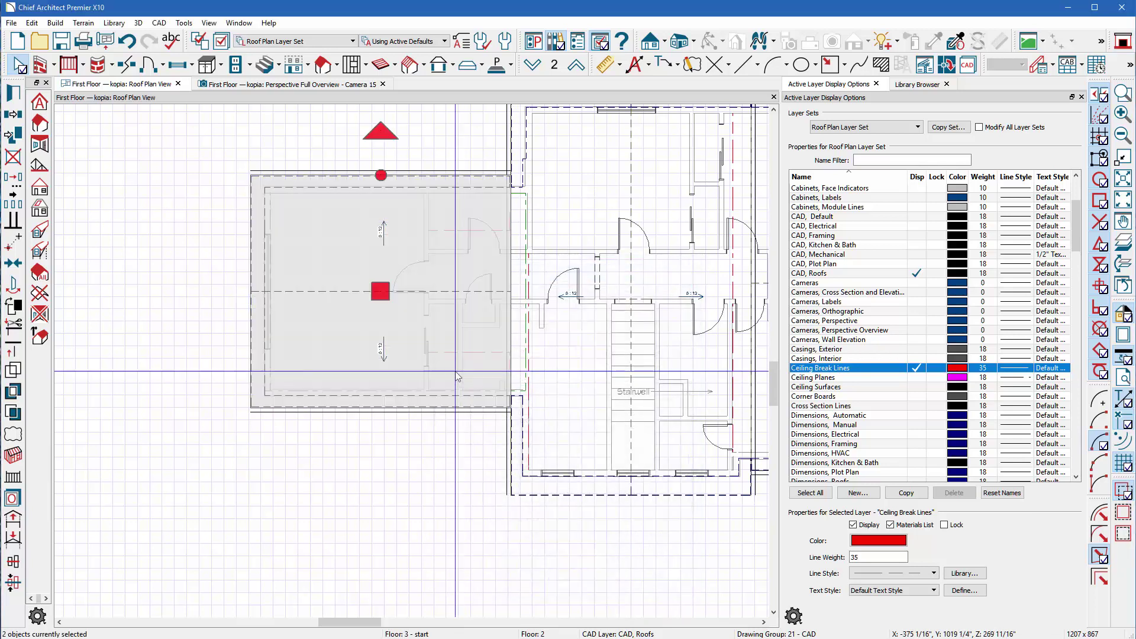
key("Escape")
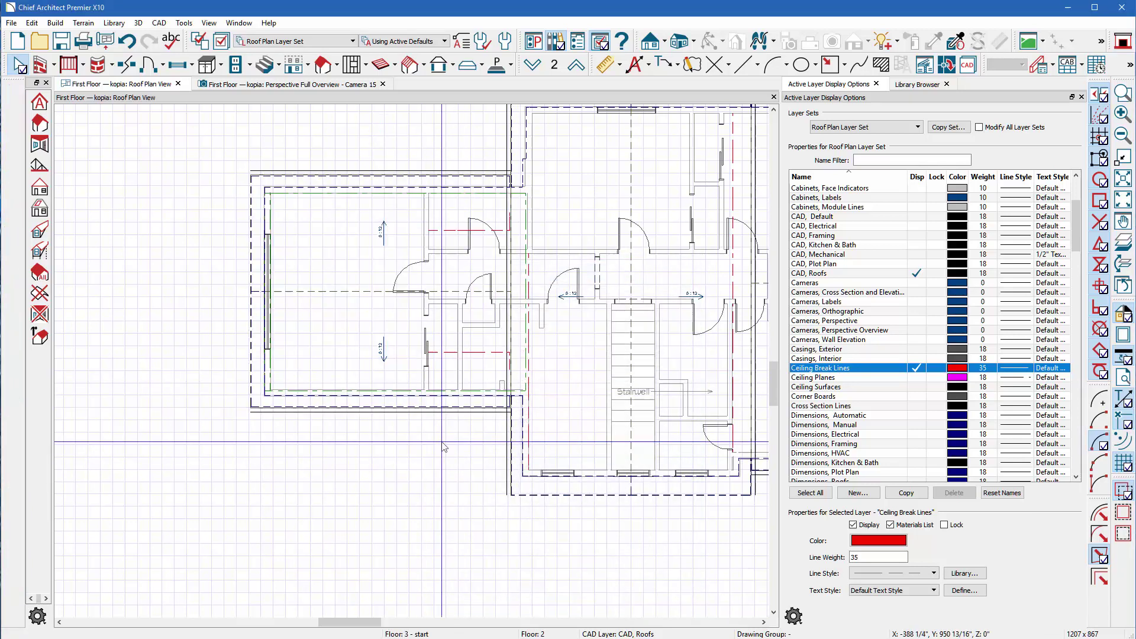
Enable Flat Ceiling Over This Room for the master bedroom in the wing opposite the garage.
left_click(321, 246)
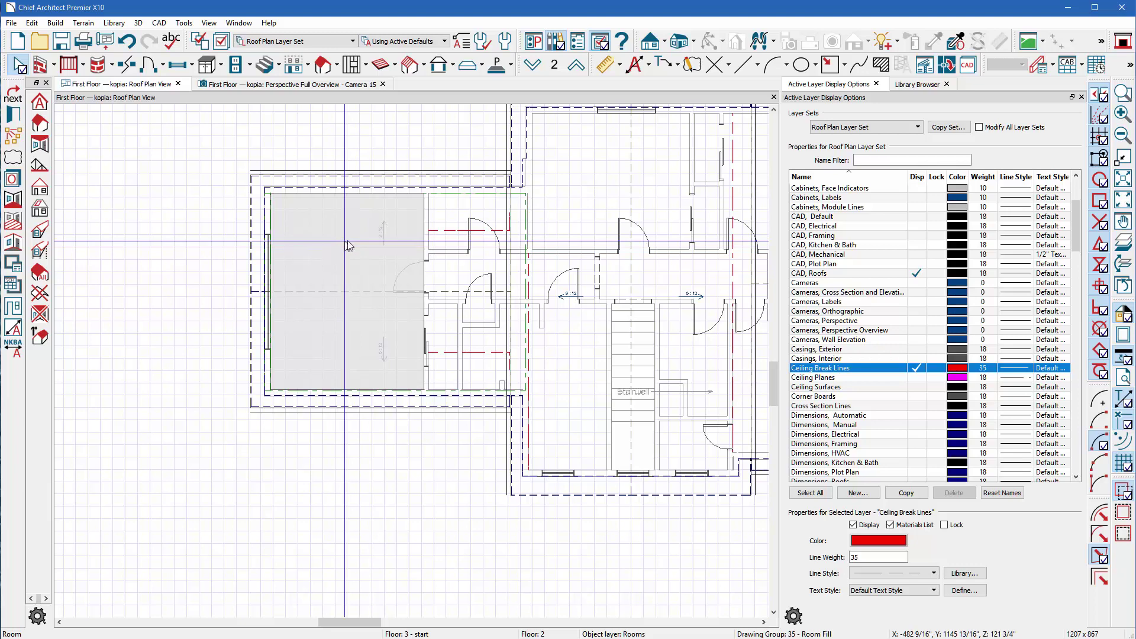
double_click(349, 246)
left_click_drag(870, 179, 566, 149)
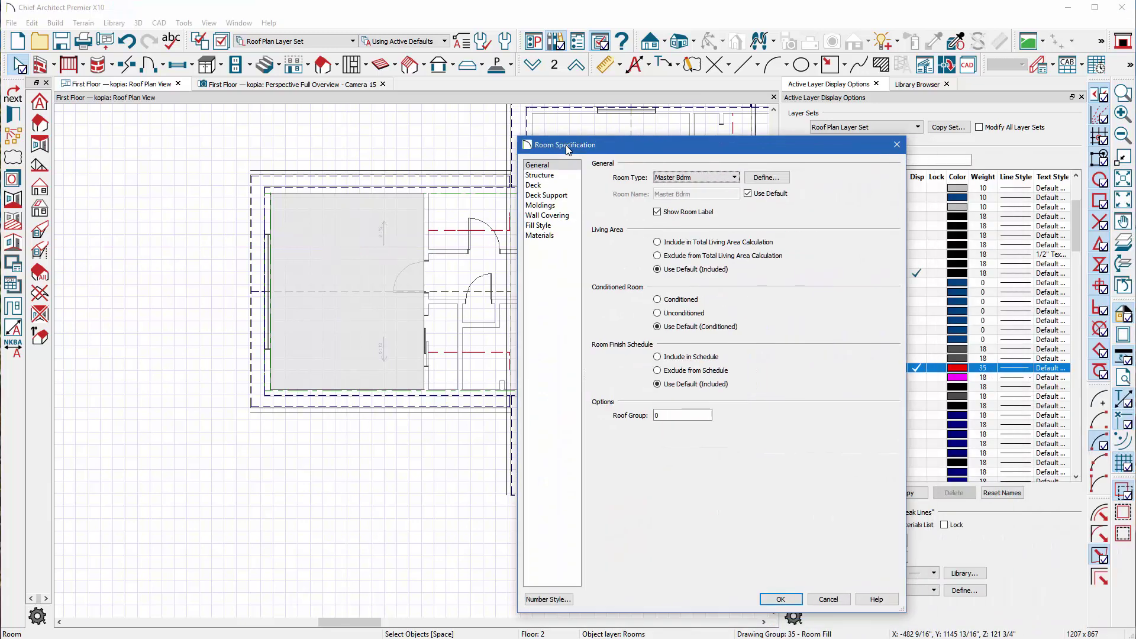
left_click(549, 175)
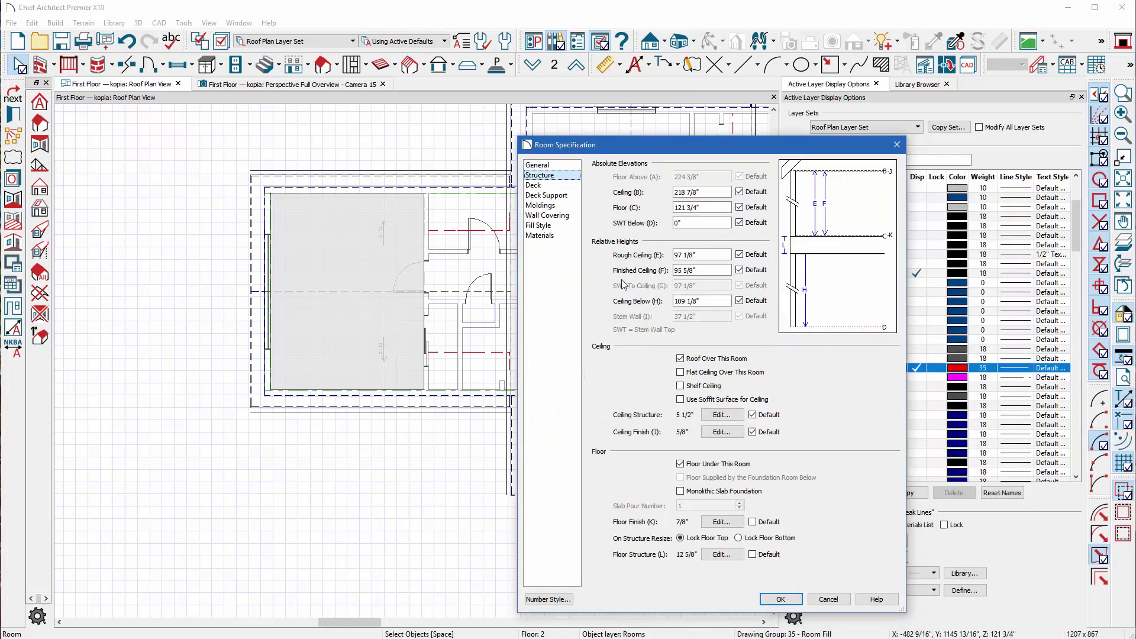
left_click(690, 374)
left_click(780, 599)
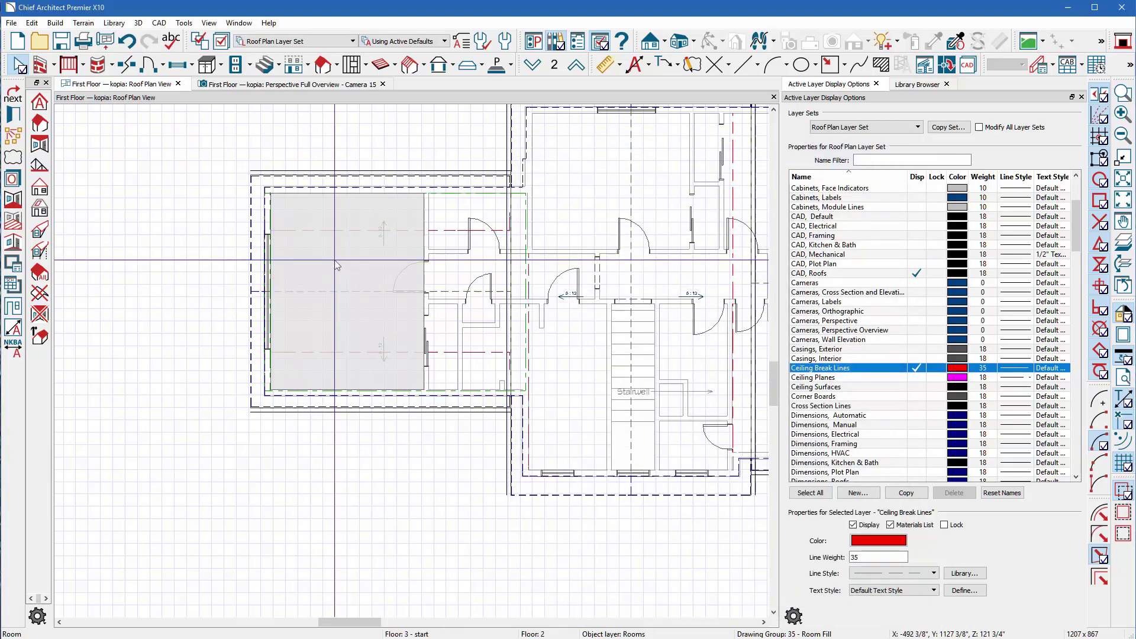
double_click(293, 237)
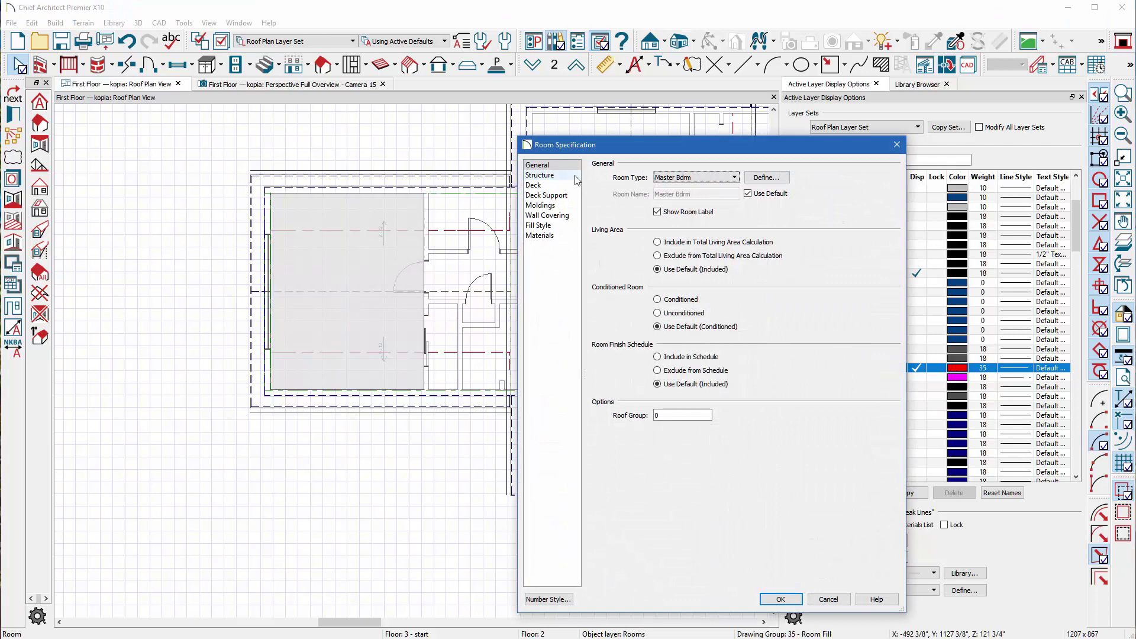
left_click(782, 602)
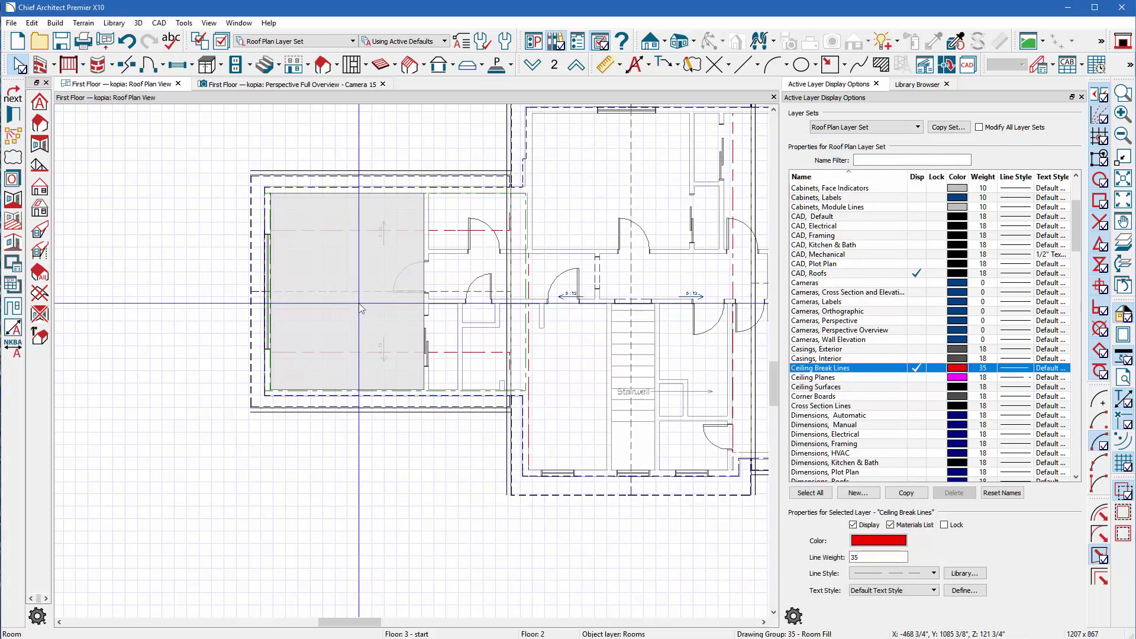
In the perspective overview, lower the pitch of both roof planes over the wing opposite the garage with Lock Fascia Top Height active.
scroll(201, 472, "down", 2)
scroll(423, 306, "up", 3)
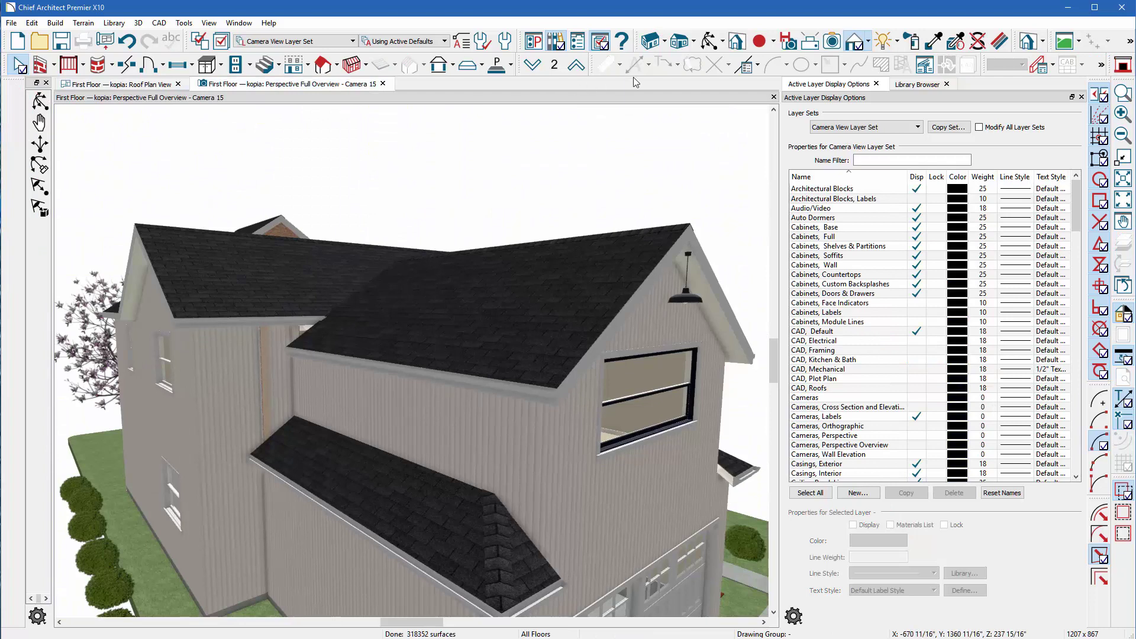
left_click(711, 44)
scroll(475, 279, "down", 4)
left_click_drag(496, 284, 381, 338)
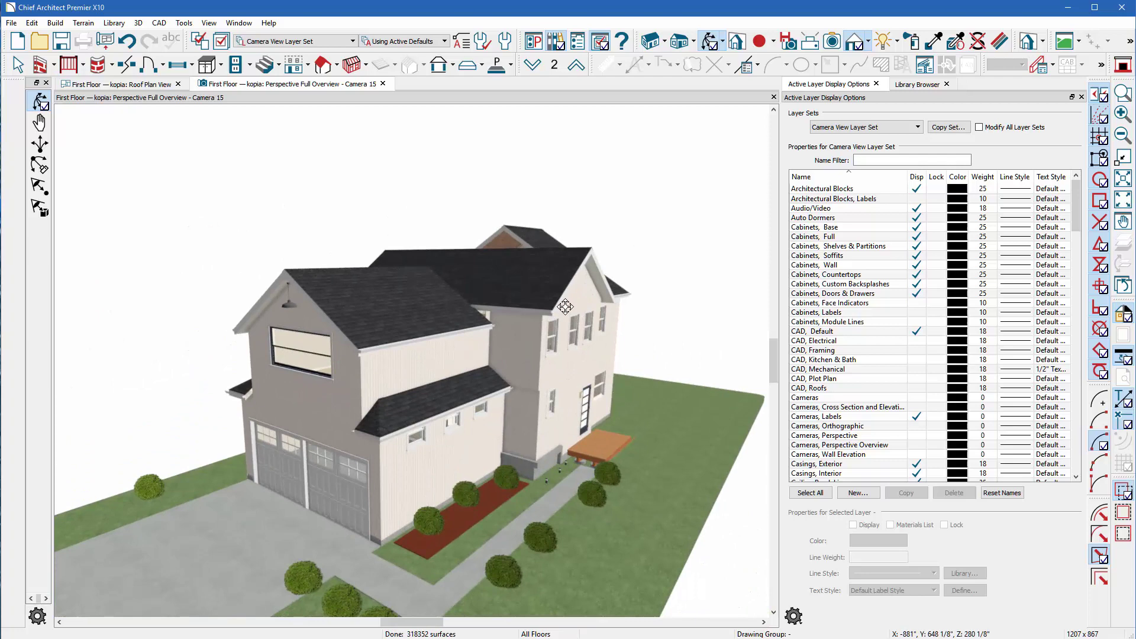
left_click_drag(565, 307, 253, 362)
key("space")
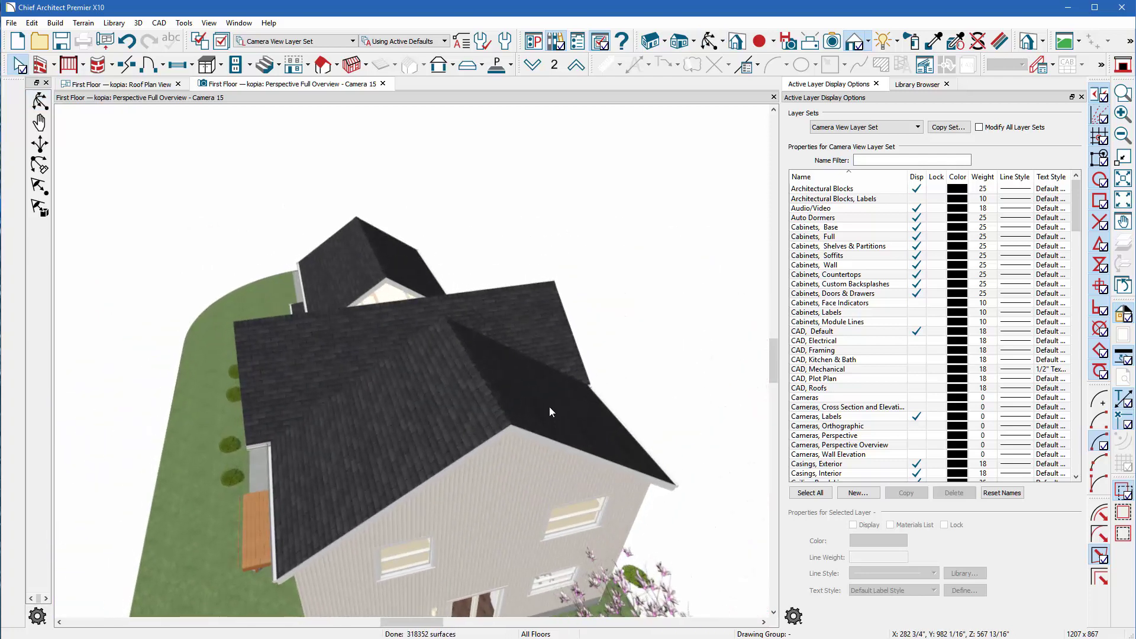
left_click(550, 411)
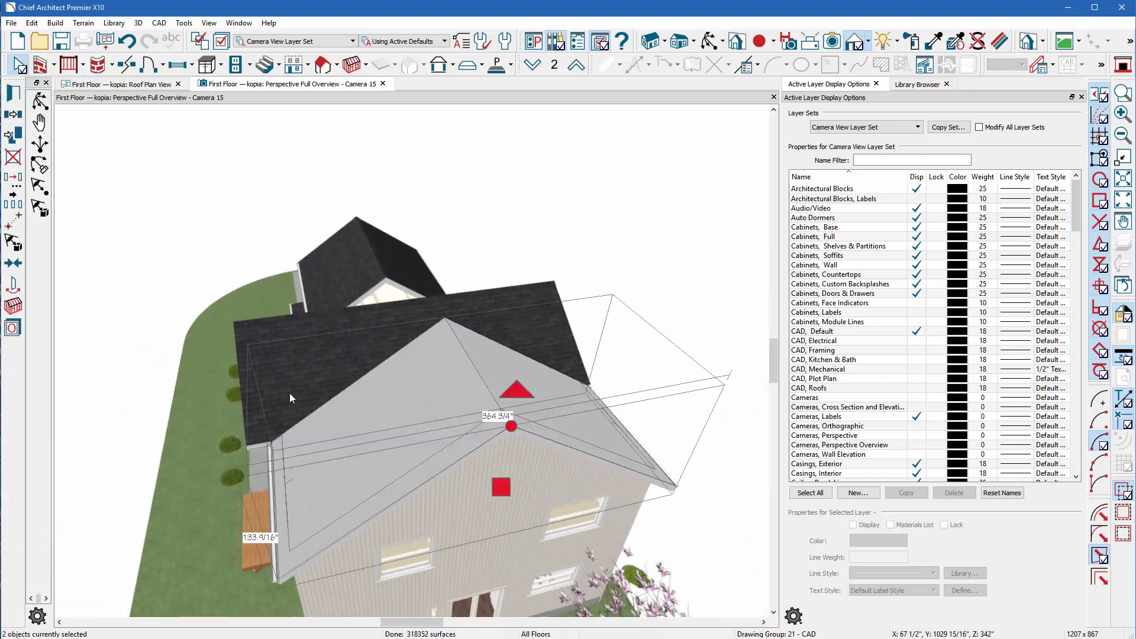
left_click(13, 94)
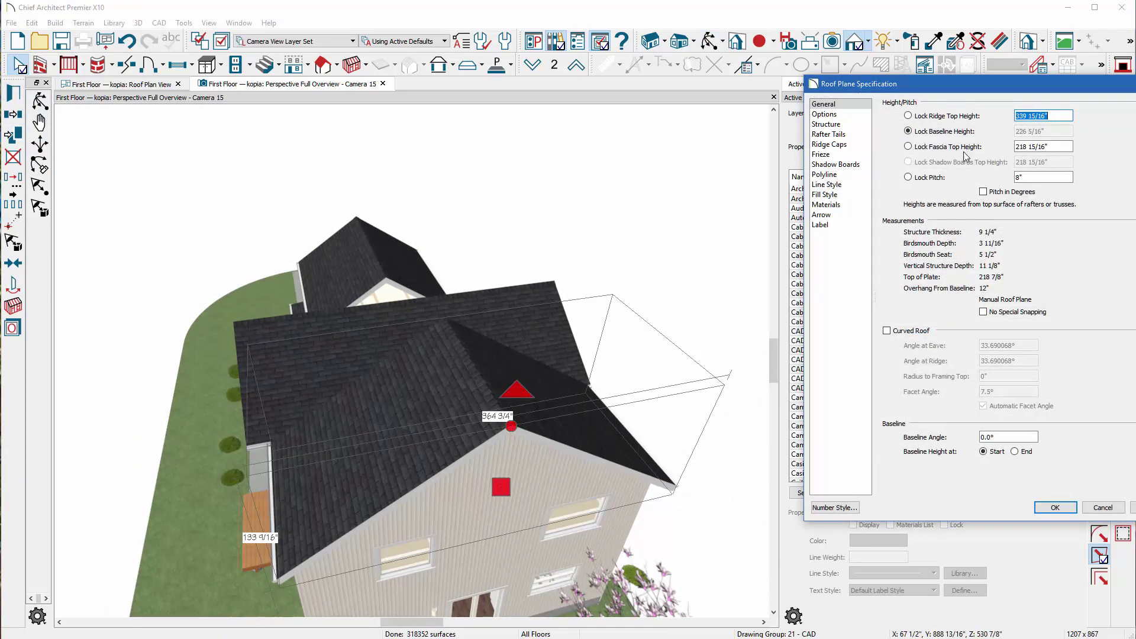
left_click(959, 148)
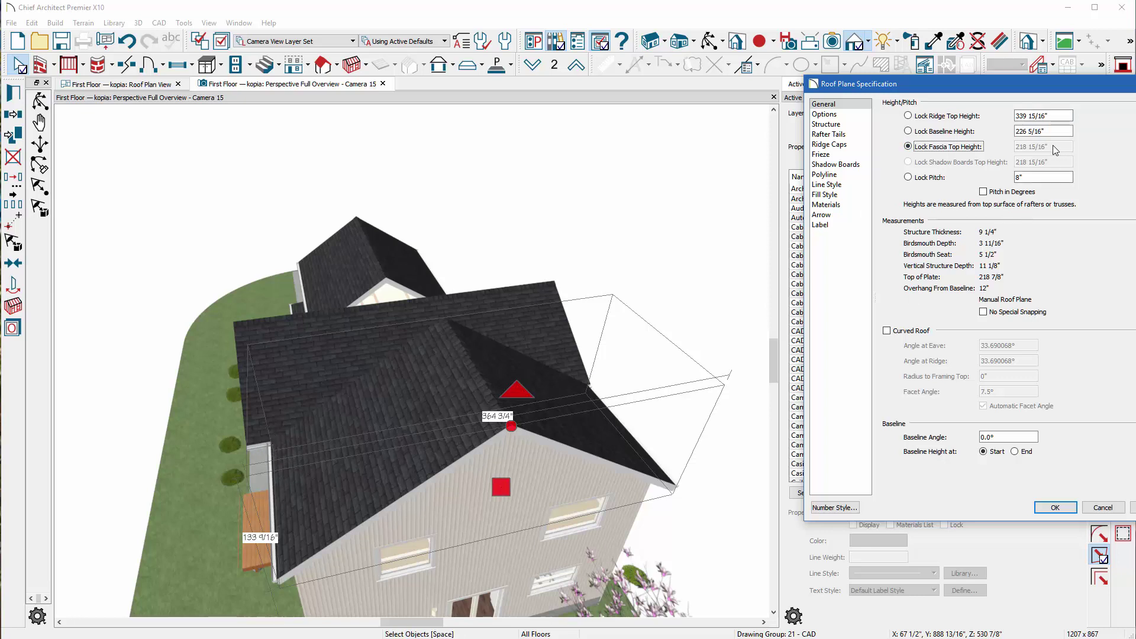
left_click(1029, 176)
key("Return")
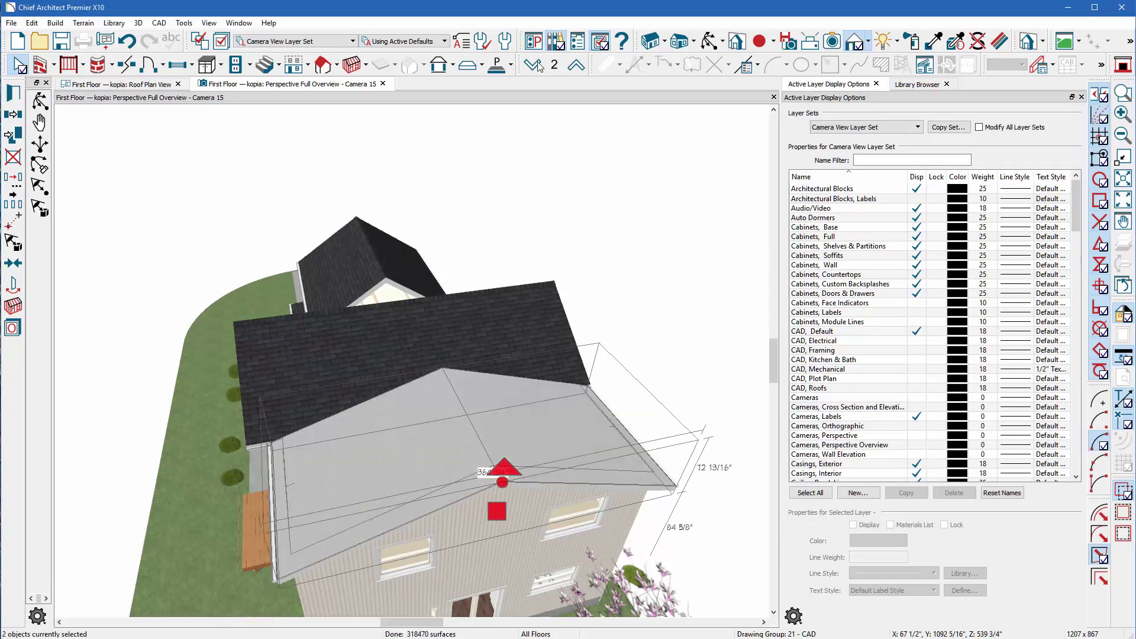
Break the eave edge of the central block's wing-side roof plane where it meets the wing roof's front eave.
left_click(710, 41)
left_click_drag(410, 436, 565, 523)
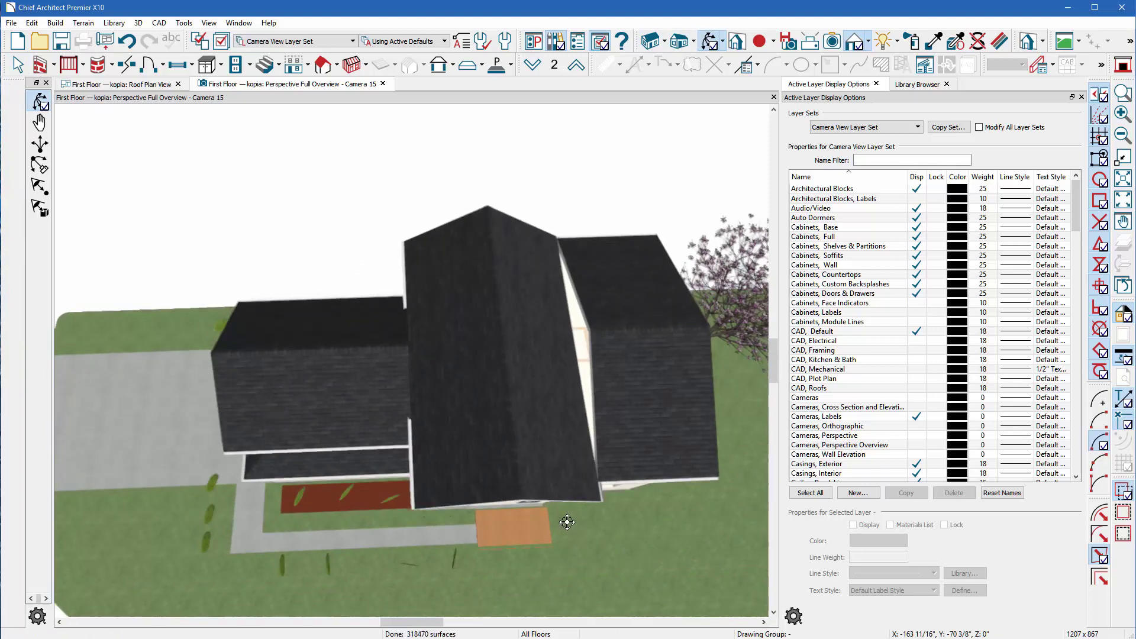
scroll(352, 489, "down", 3)
scroll(484, 405, "up", 5)
key("space")
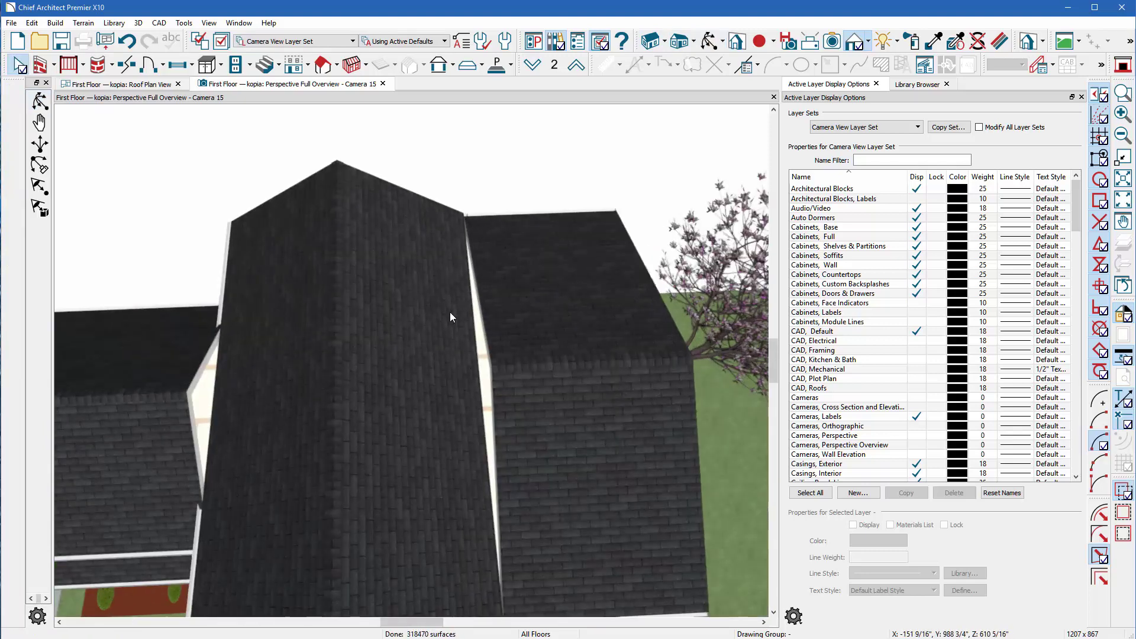
left_click(450, 311)
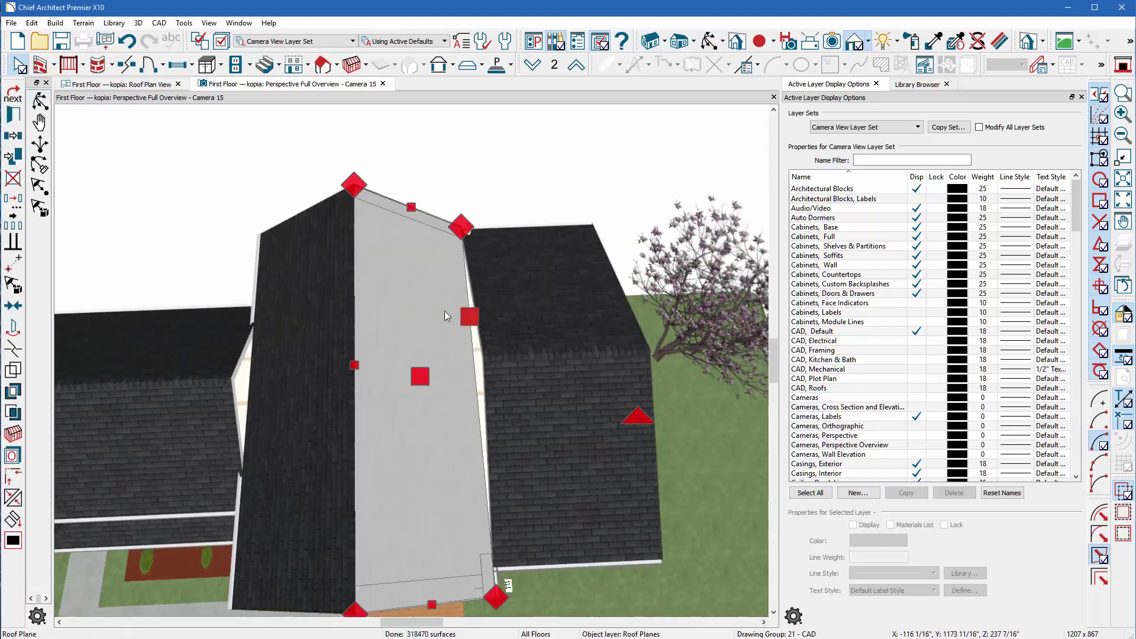
key("2")
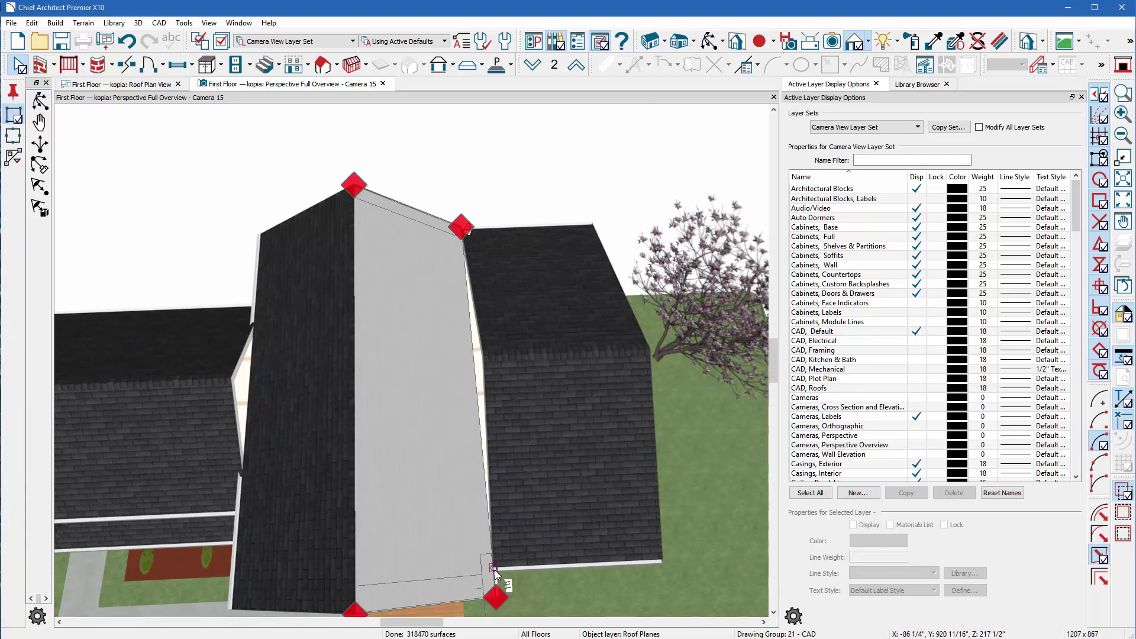
left_click(494, 569)
left_click(494, 572)
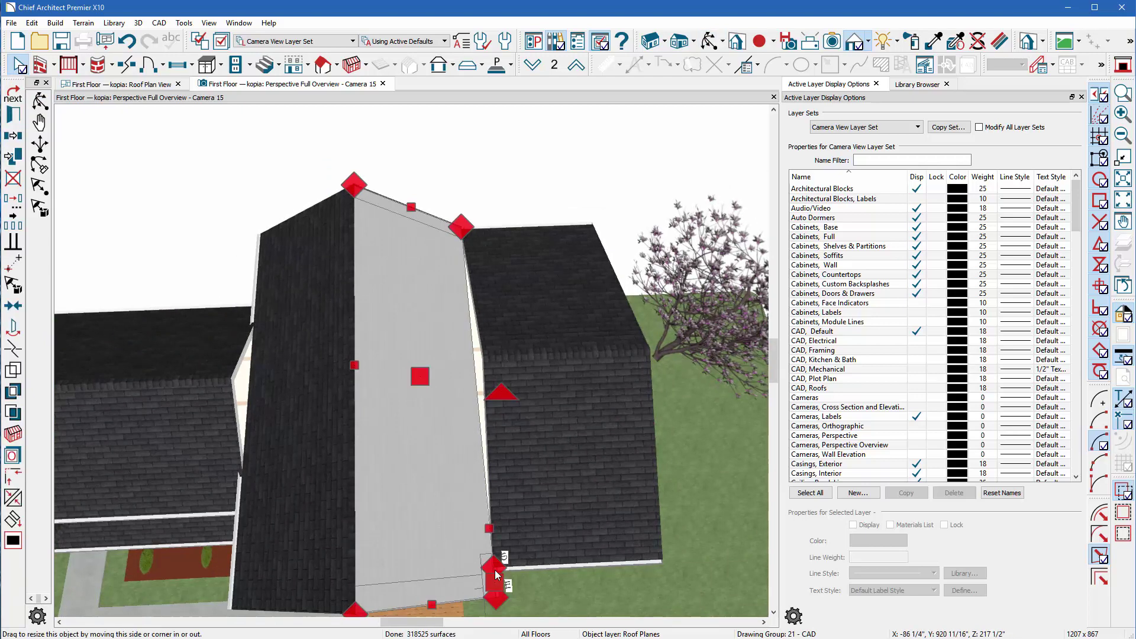
Break the same eave edge at the wing's ridge and pull that point toward the central ridge to form a V-shaped notch.
key("Tab")
key("Tab")
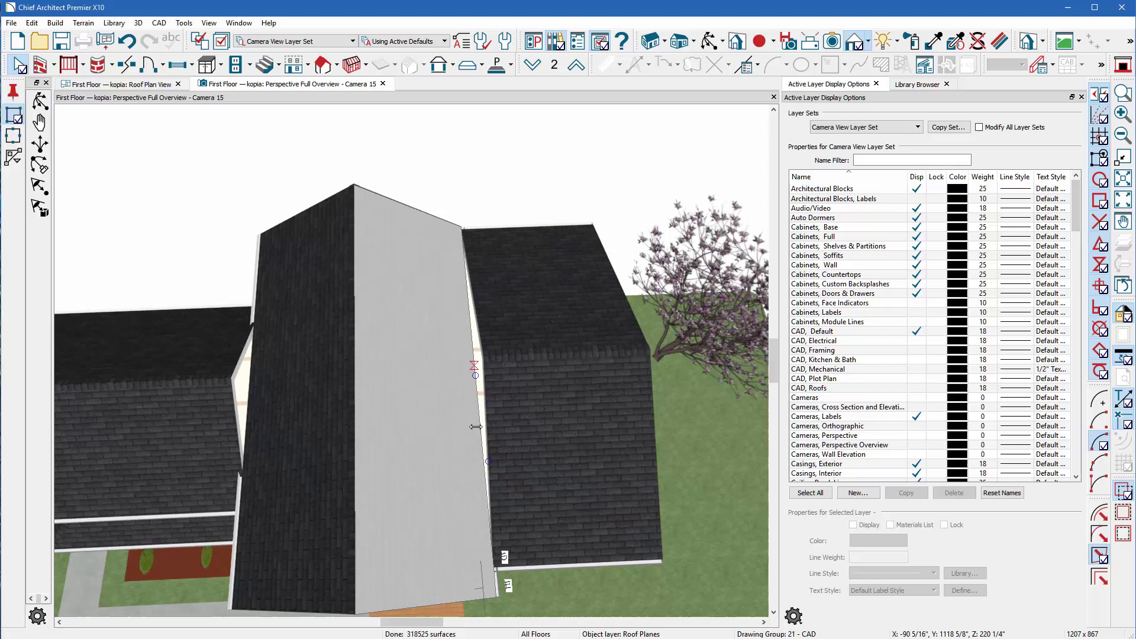
left_click(470, 400)
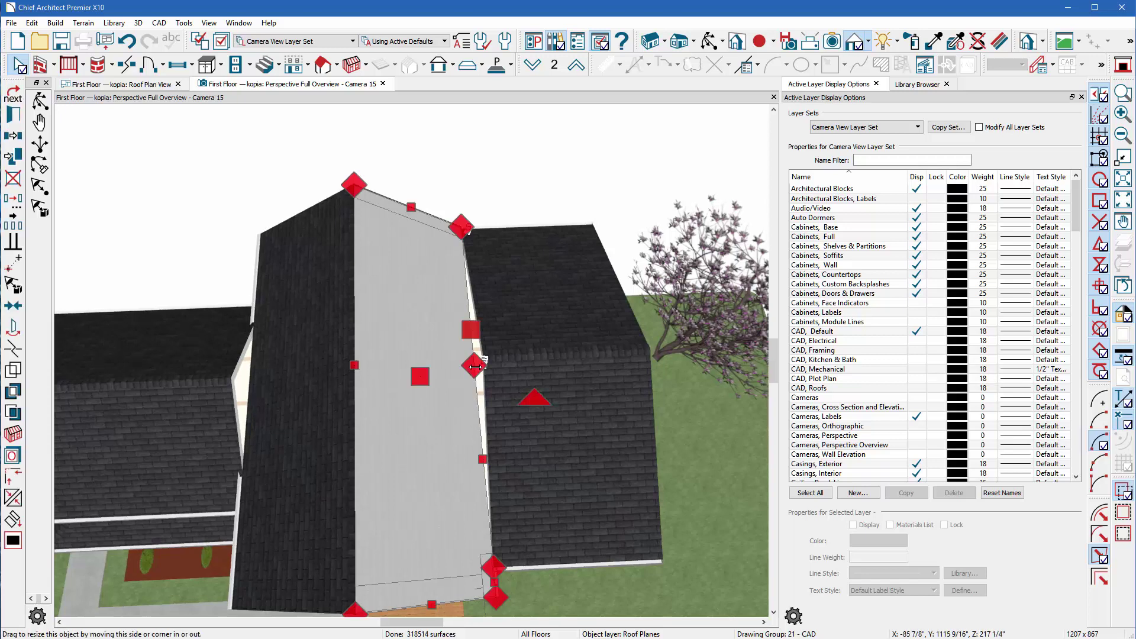
left_click_drag(473, 362, 379, 352)
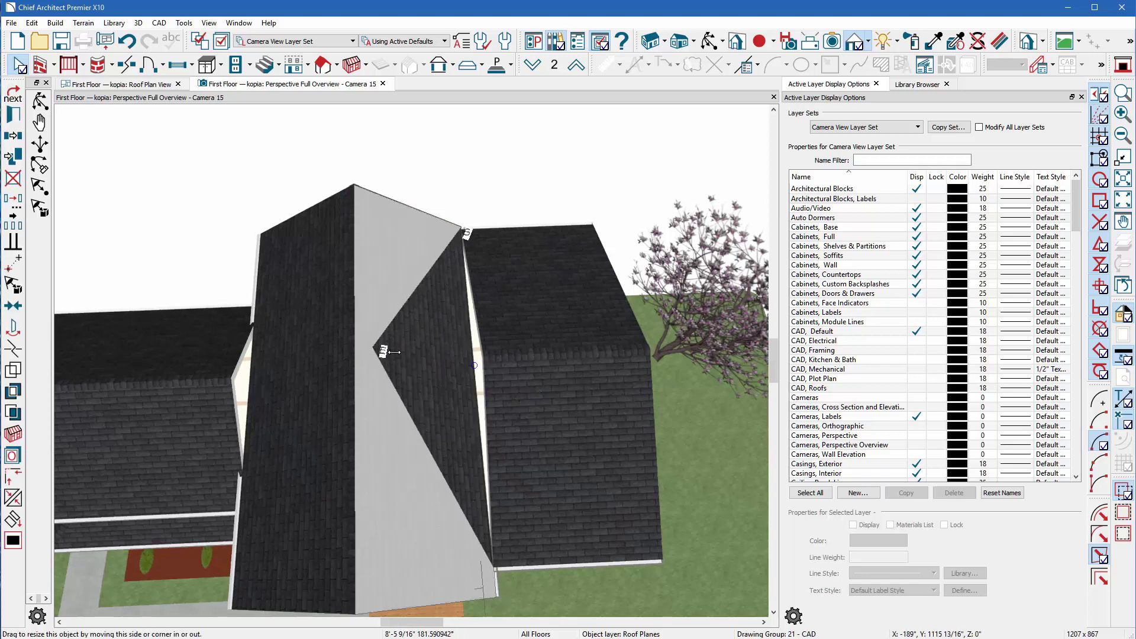
Join the wing's front roof plane to the front edge of the V-shaped notch in the central roof plane.
left_click(491, 410)
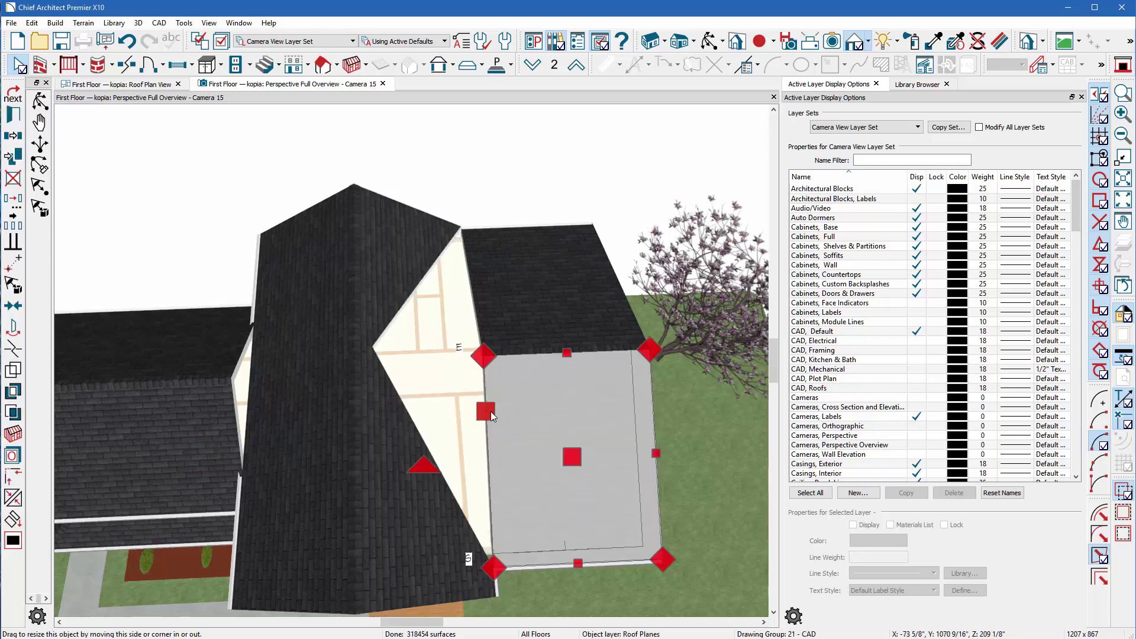
left_click(490, 444)
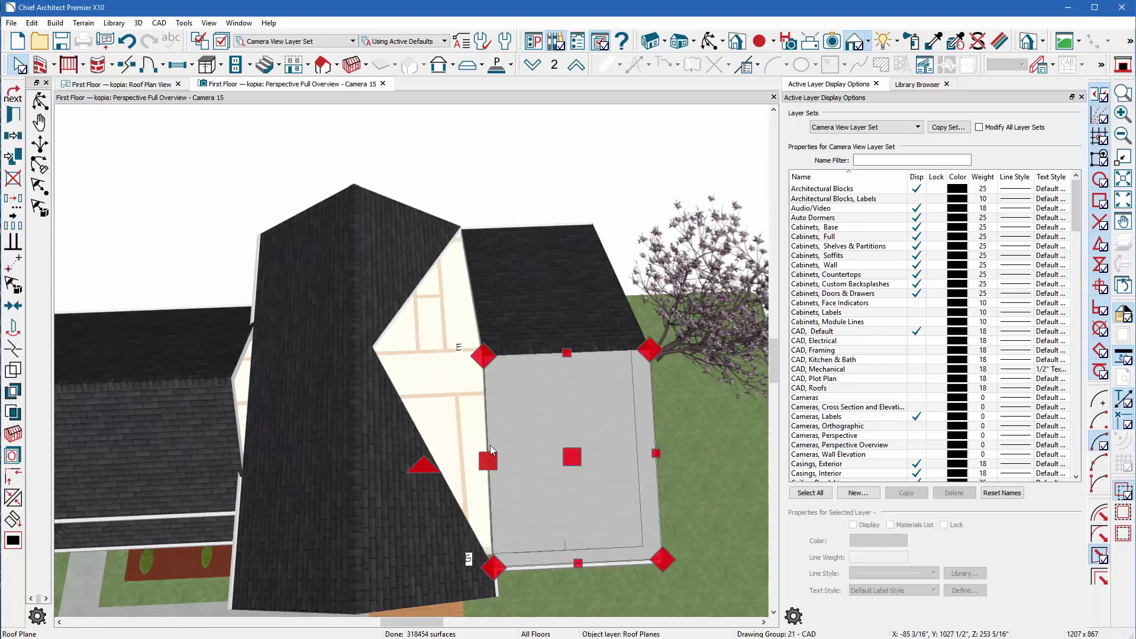
left_click(425, 447)
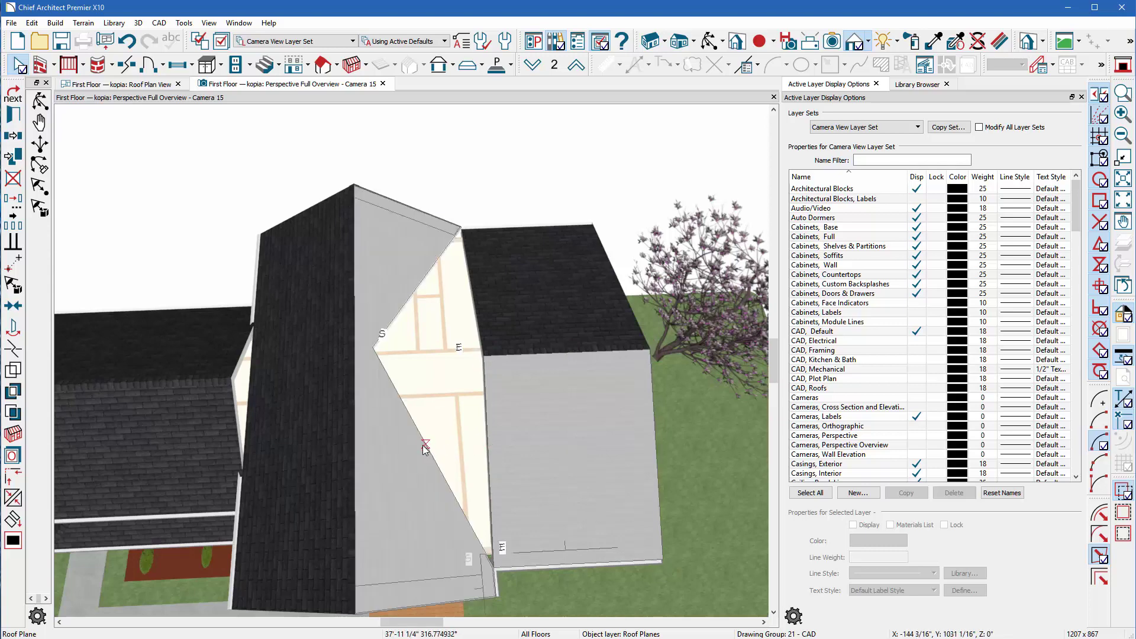
left_click(424, 448)
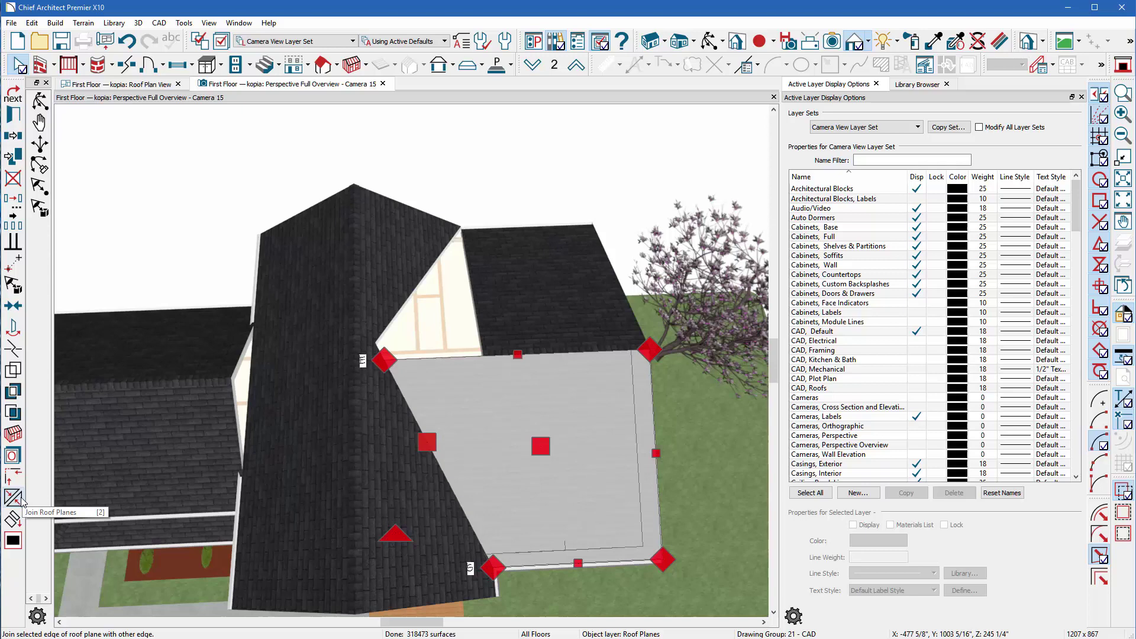
Join the wing's rear roof plane to the rear edge of the V-shaped notch in the central roof plane.
left_click(22, 501)
left_click(477, 310)
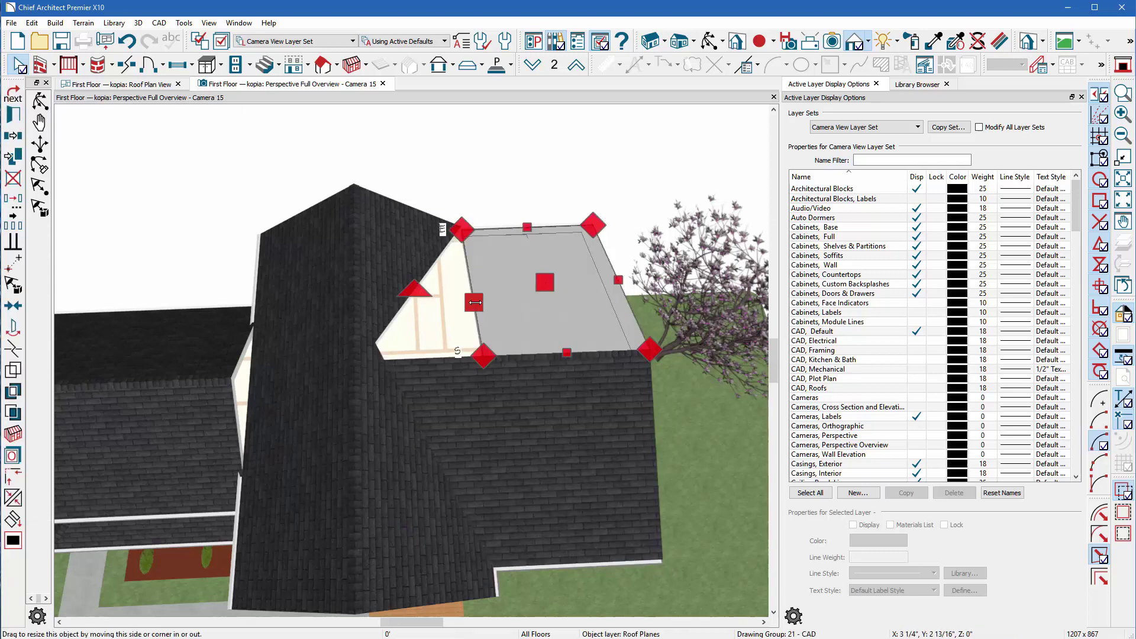
left_click_drag(475, 302, 413, 295)
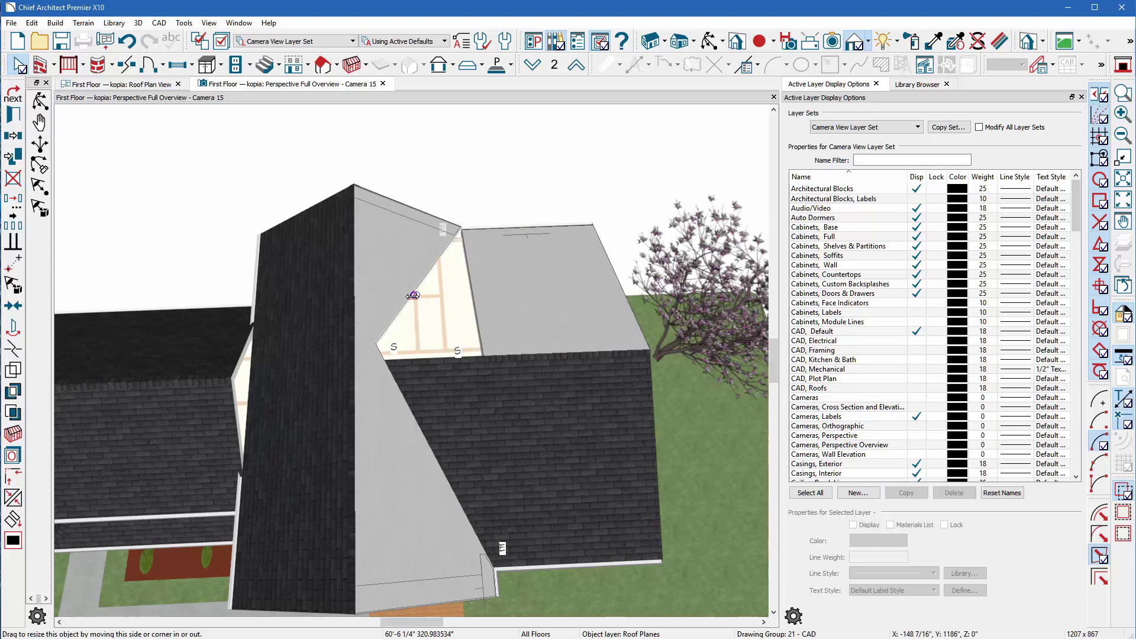
Break the central roof plane's garage-side eave at the garage roof's eaves and pull its middle toward the central ridge to form a V-shaped notch.
scroll(615, 408, "down", 3)
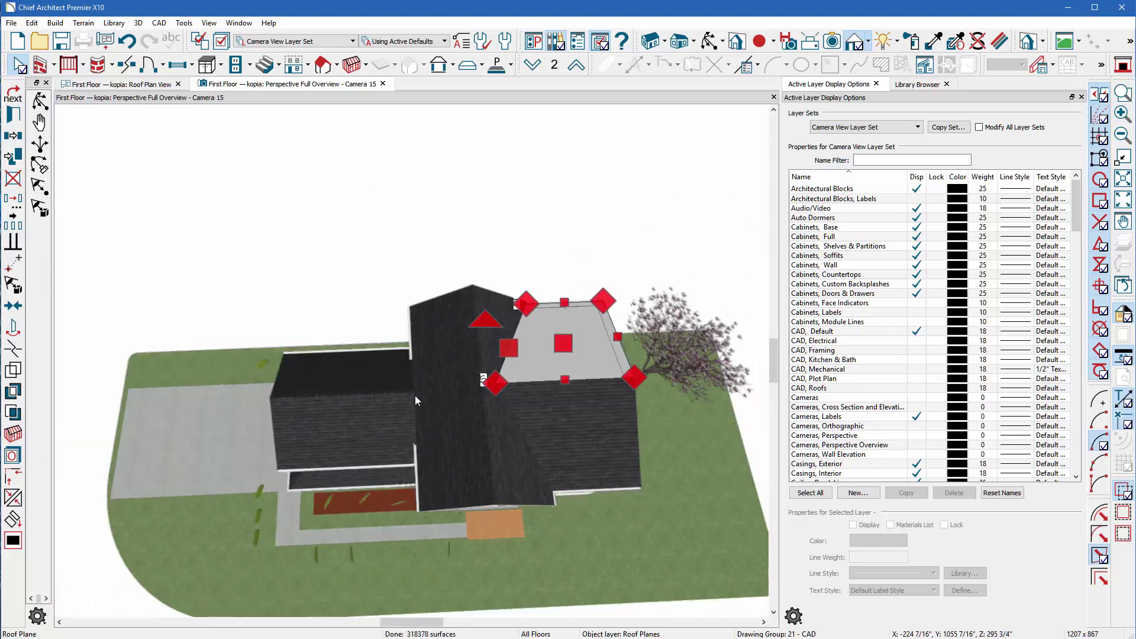
scroll(414, 395, "up", 3)
scroll(488, 413, "up", 2)
left_click(406, 471)
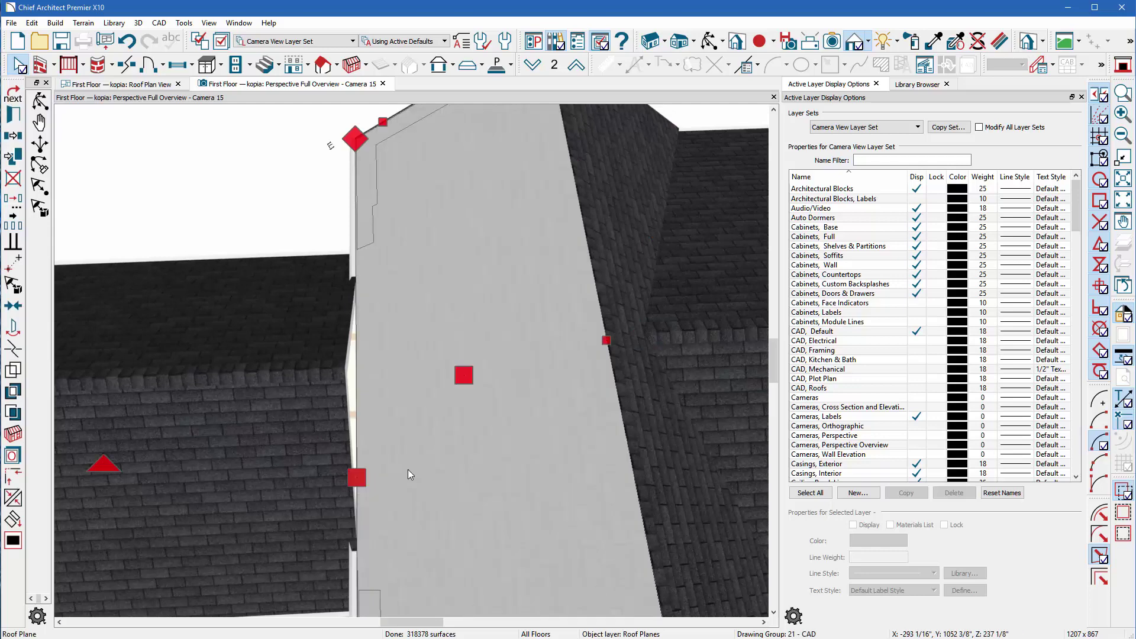
key("Escape")
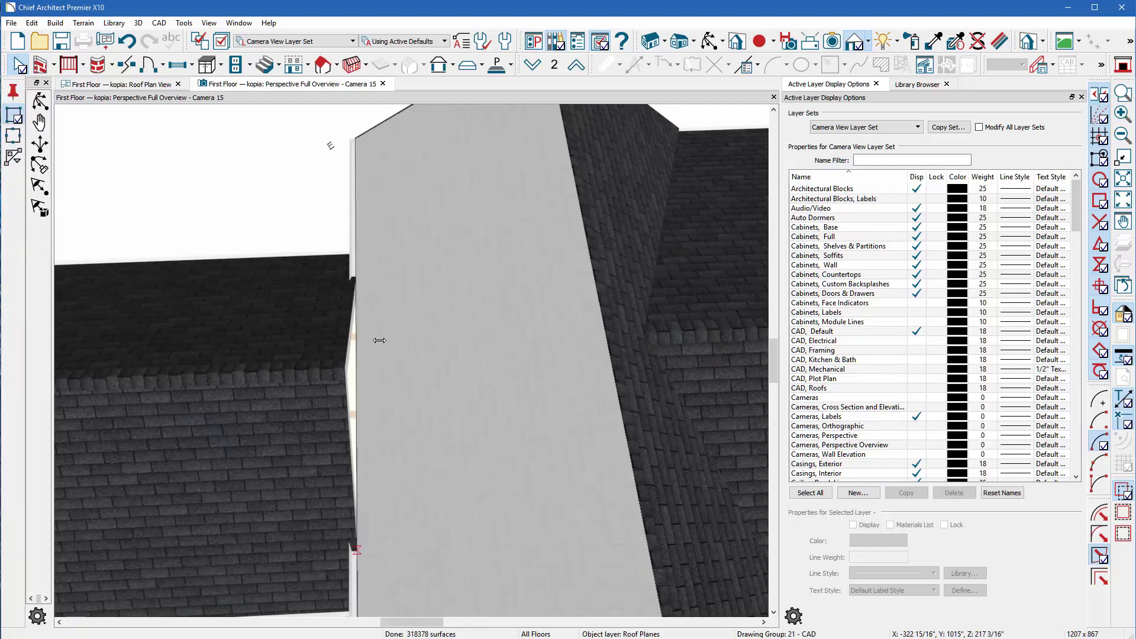
left_click_drag(379, 340, 380, 340)
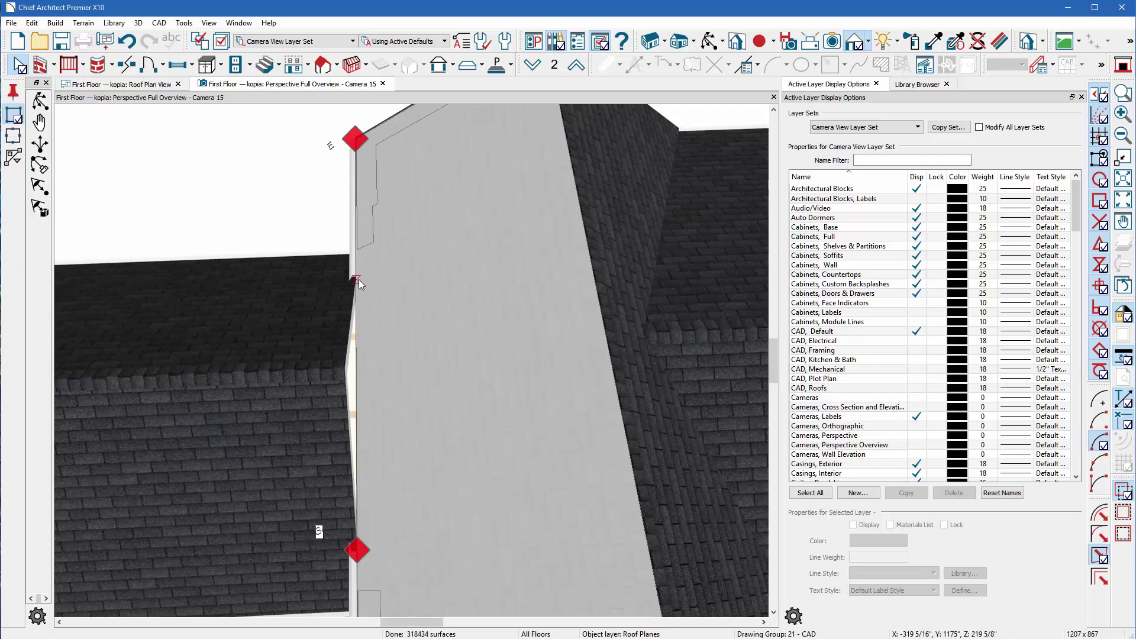
left_click_drag(435, 408, 436, 408)
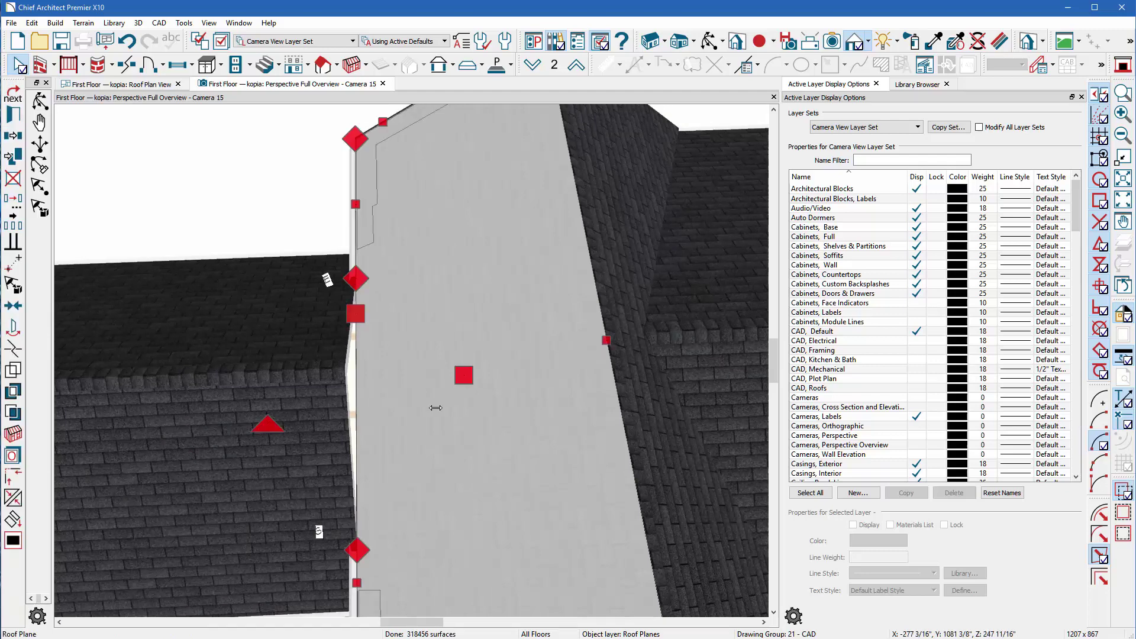
left_click(381, 450)
left_click_drag(382, 393, 507, 353)
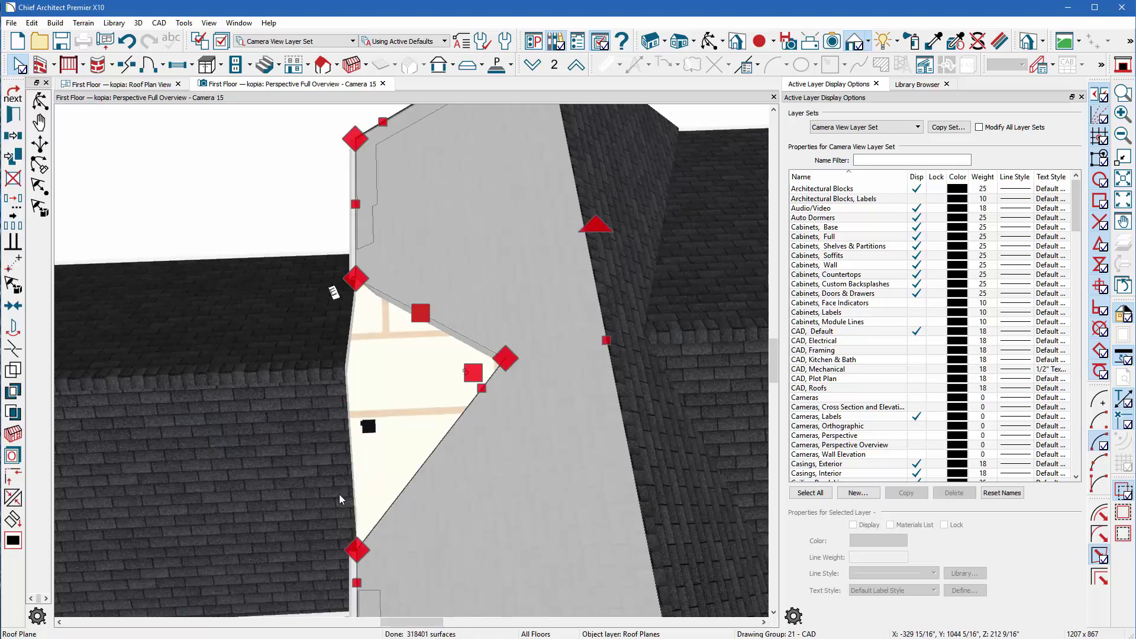
Break the inner end edges of the garage's front and rear roof planes where they meet the notch's eave corners.
left_click(338, 493)
left_click(351, 547)
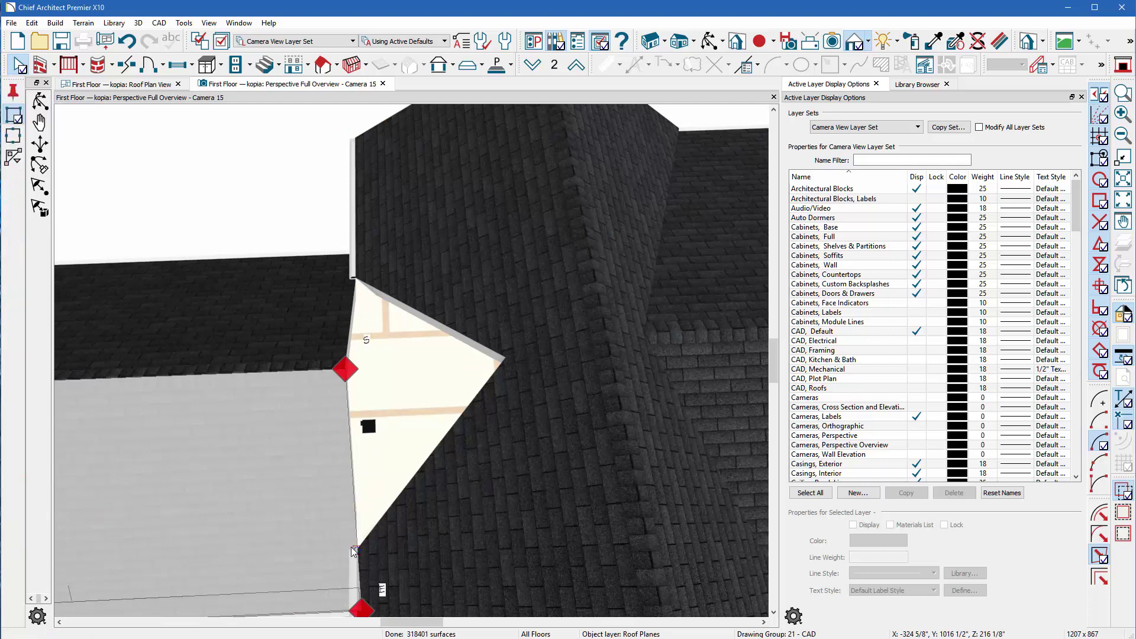
left_click(342, 330)
key("3")
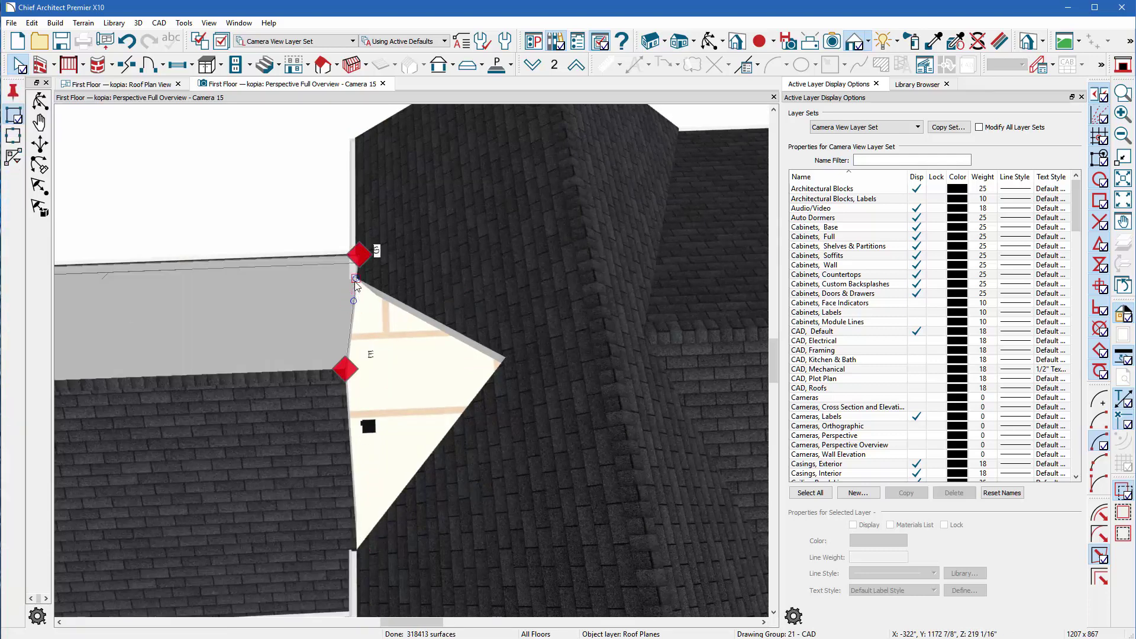
left_click_drag(360, 431, 355, 443)
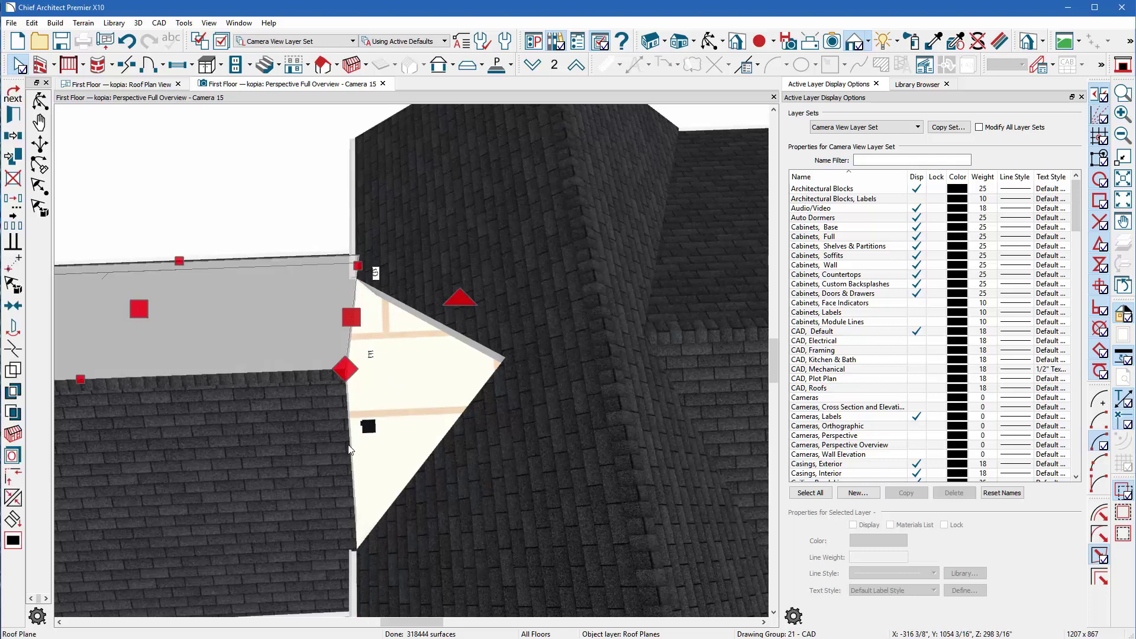
Join the garage's front roof plane to the front edge of the V-shaped notch in the central roof plane.
left_click(347, 445)
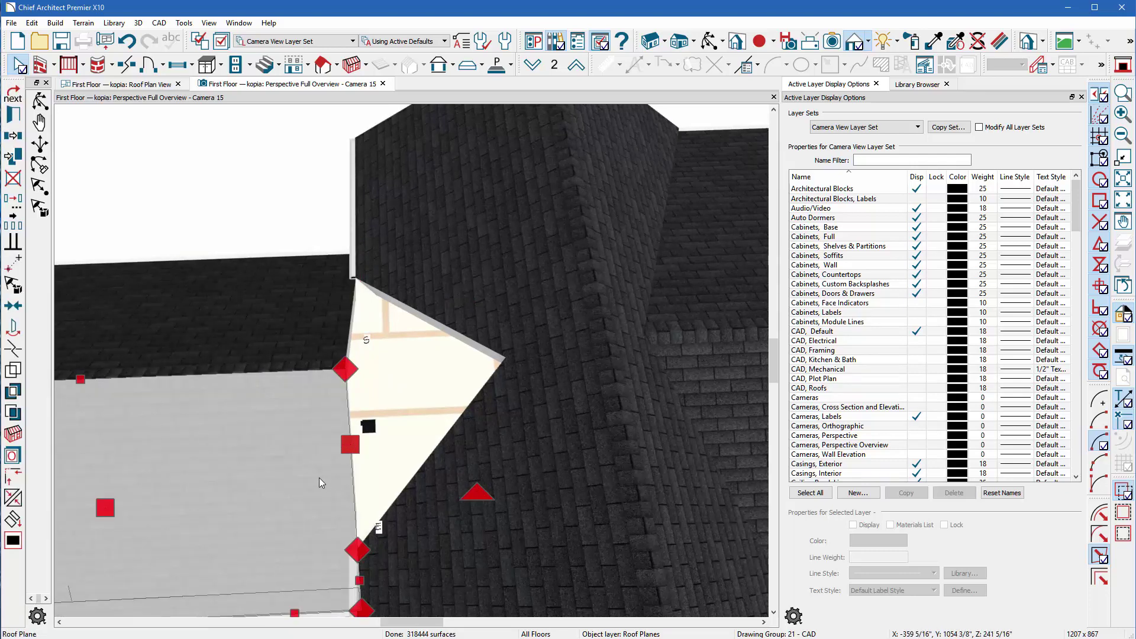
left_click(419, 473)
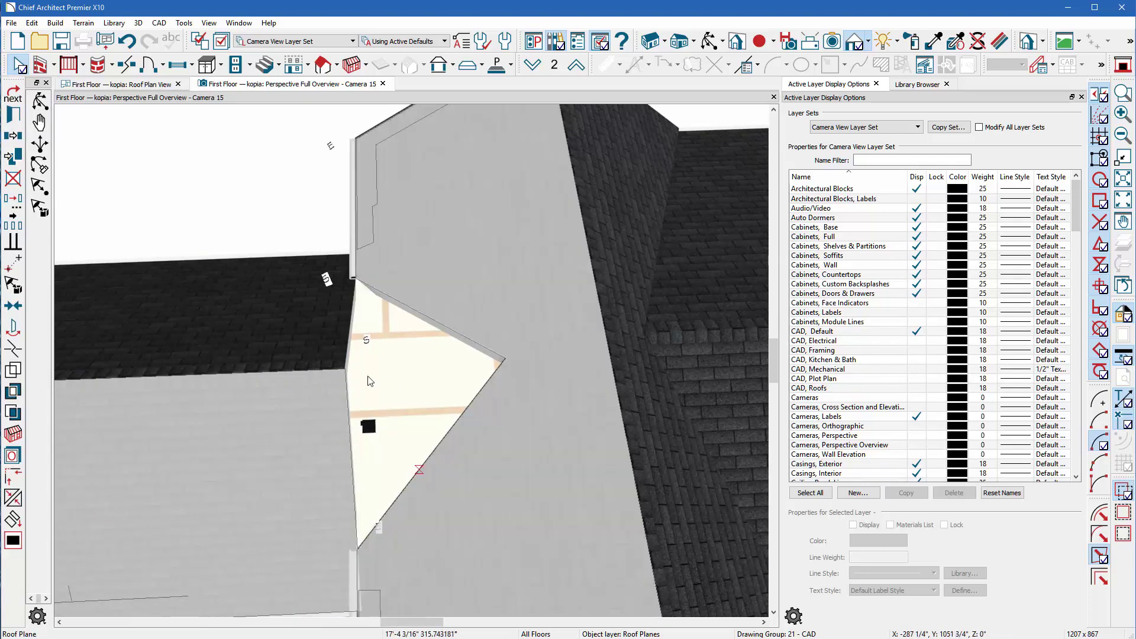
left_click(350, 329)
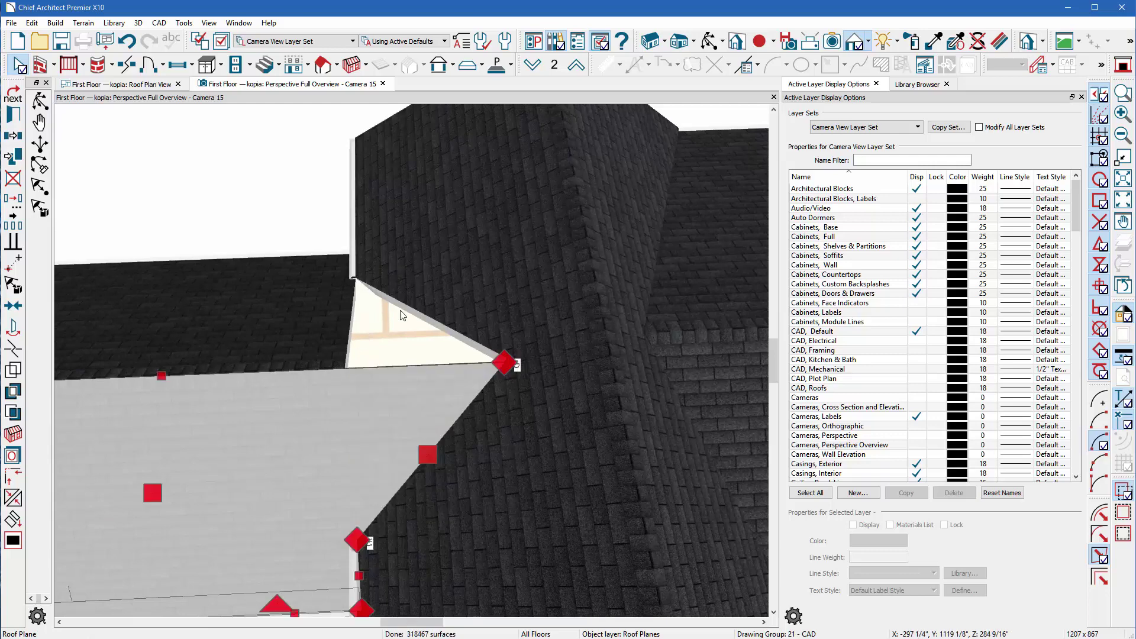
Join the garage's rear roof plane to the rear edge of the V-shaped notch in the central roof plane.
left_click(350, 339)
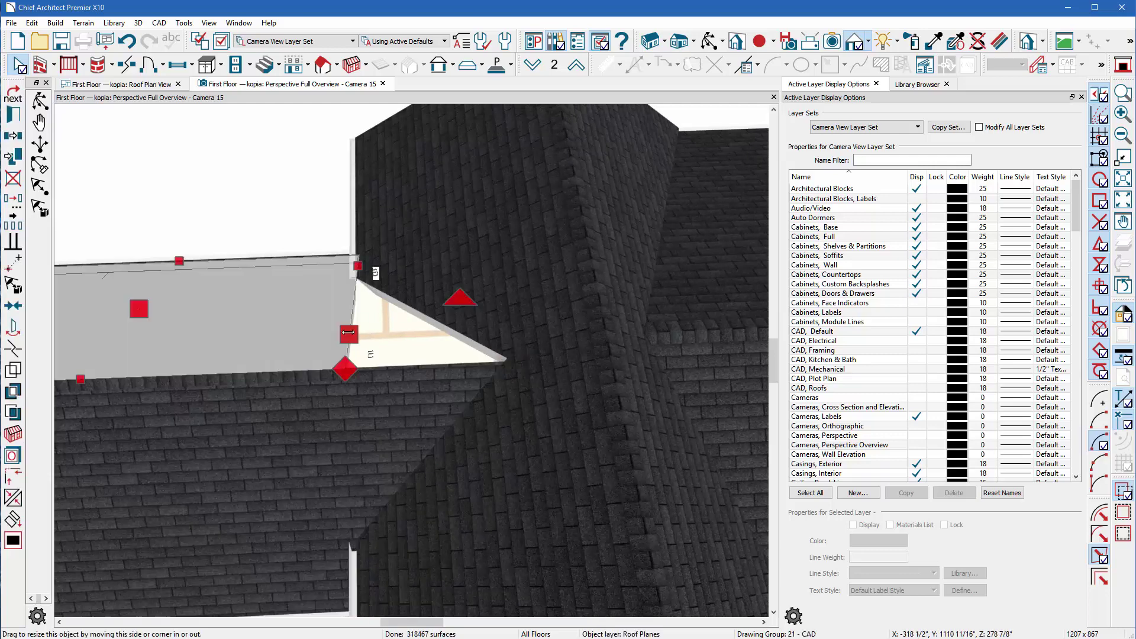
left_click(350, 305)
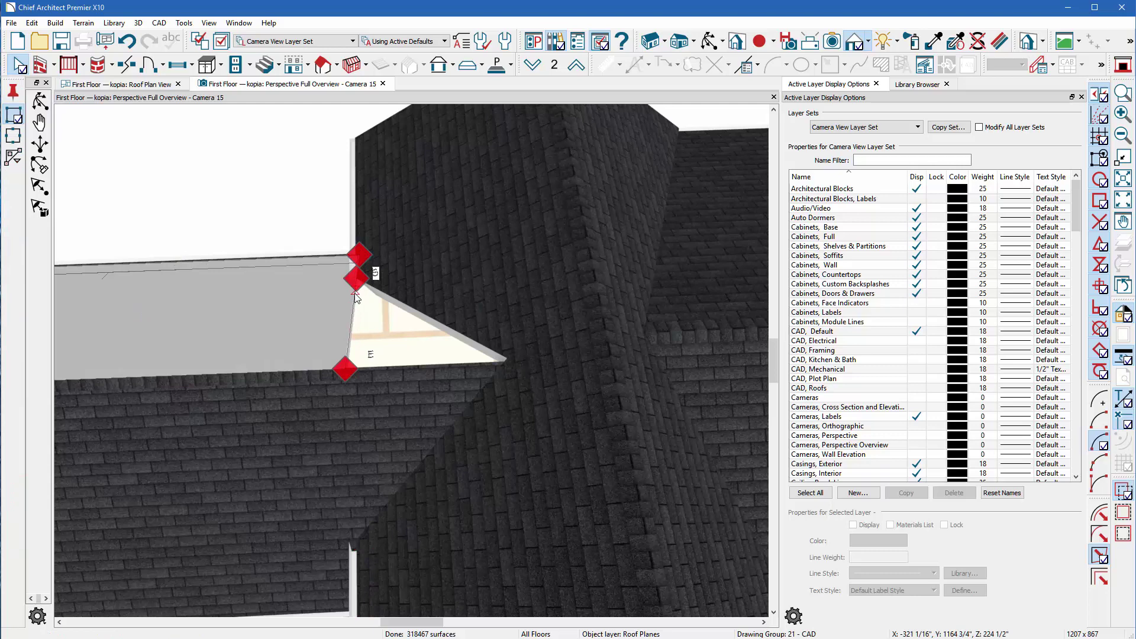
key("Escape")
left_click(349, 322)
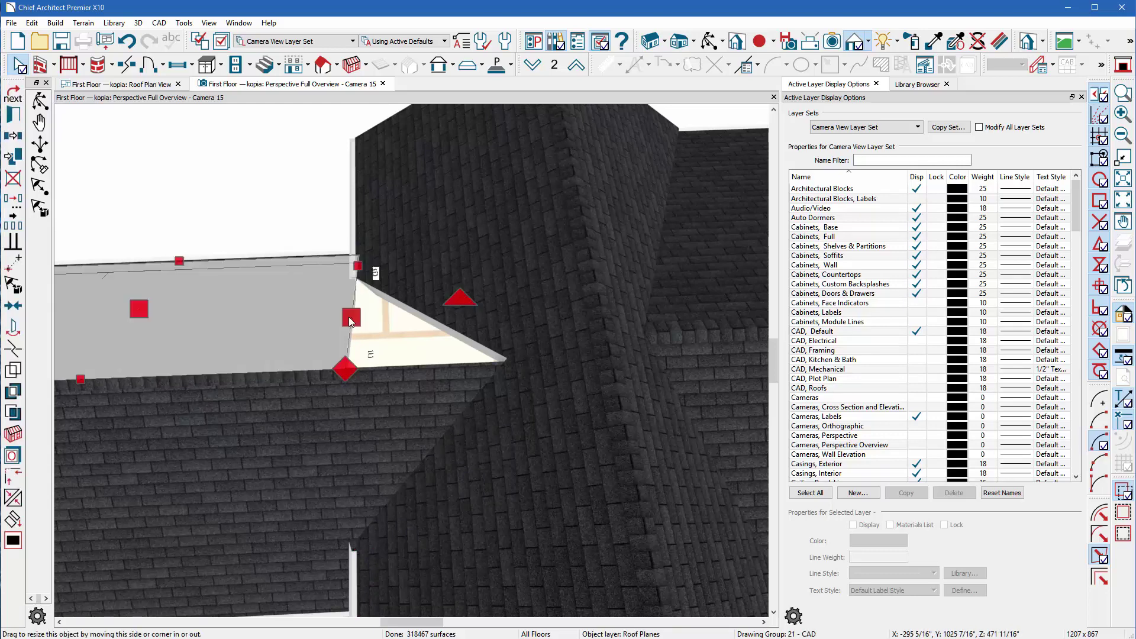
left_click(403, 305)
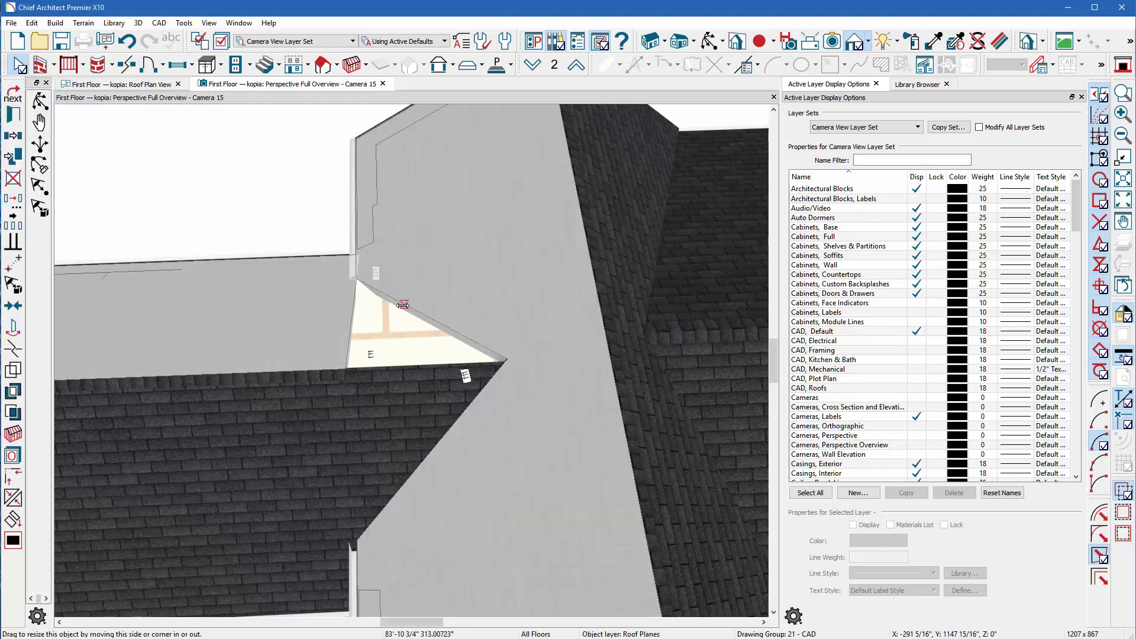
left_click(403, 305)
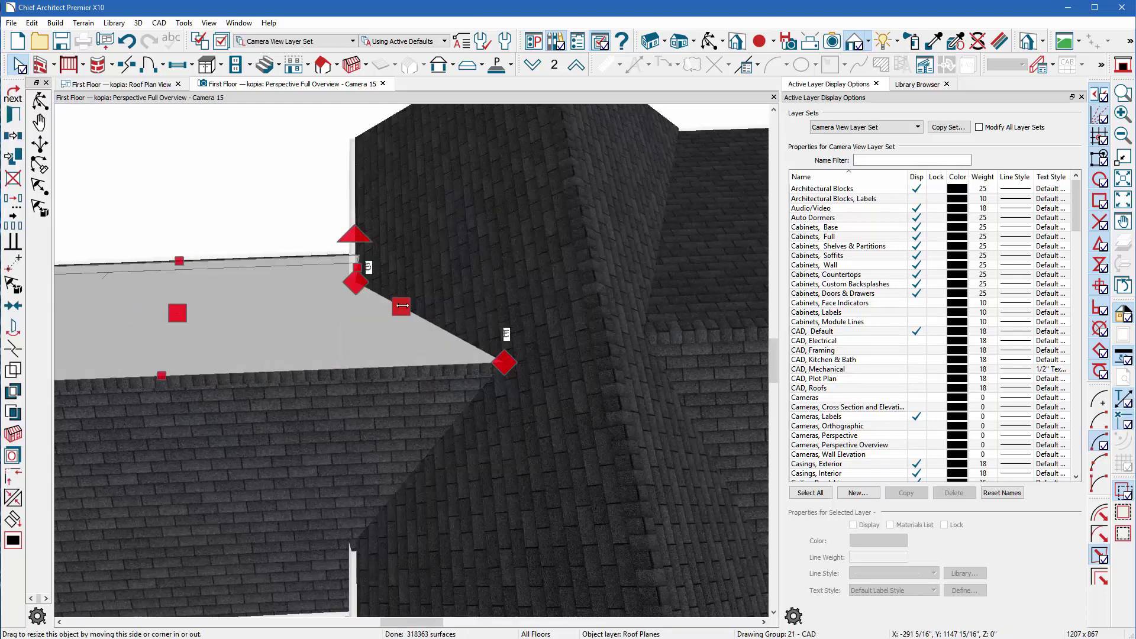
Extend the end edge of the lower roof plane on the garage's rear side to meet the central block's wall.
left_click(716, 44)
scroll(464, 307, "down", 6)
left_click_drag(411, 400, 711, 261)
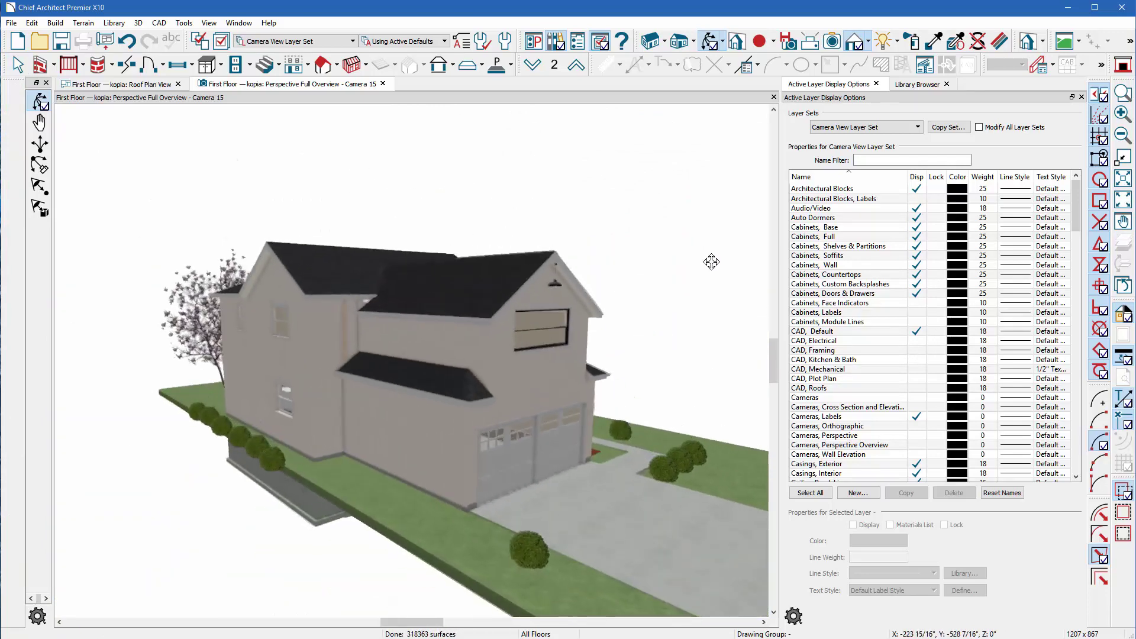
scroll(304, 367, "up", 10)
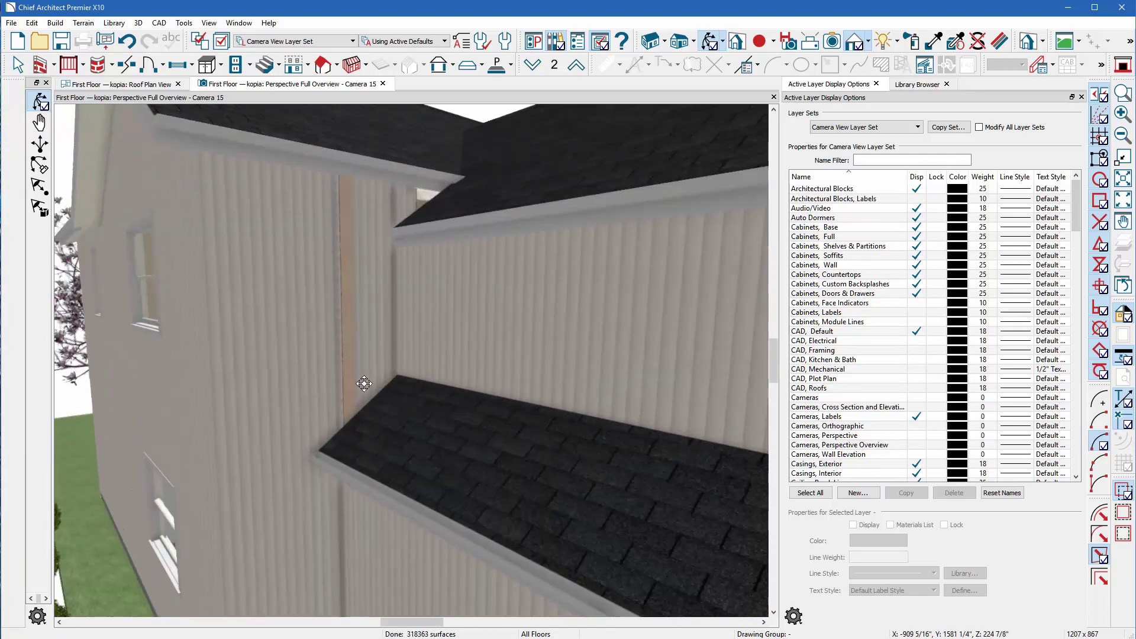
key("space")
left_click(367, 425)
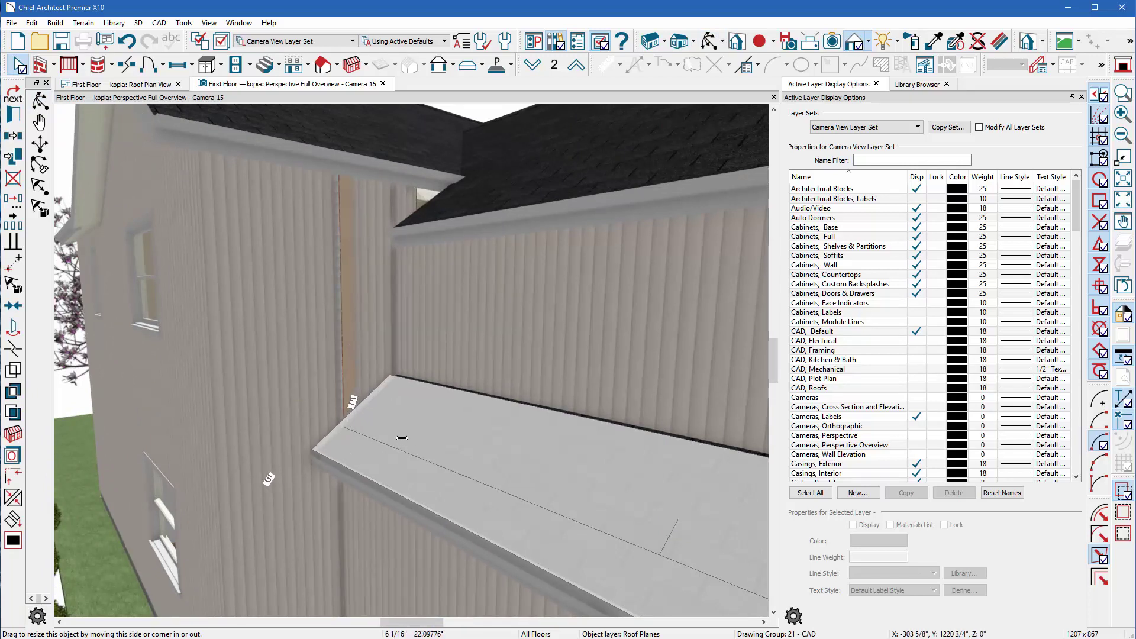
left_click_drag(357, 418, 357, 399)
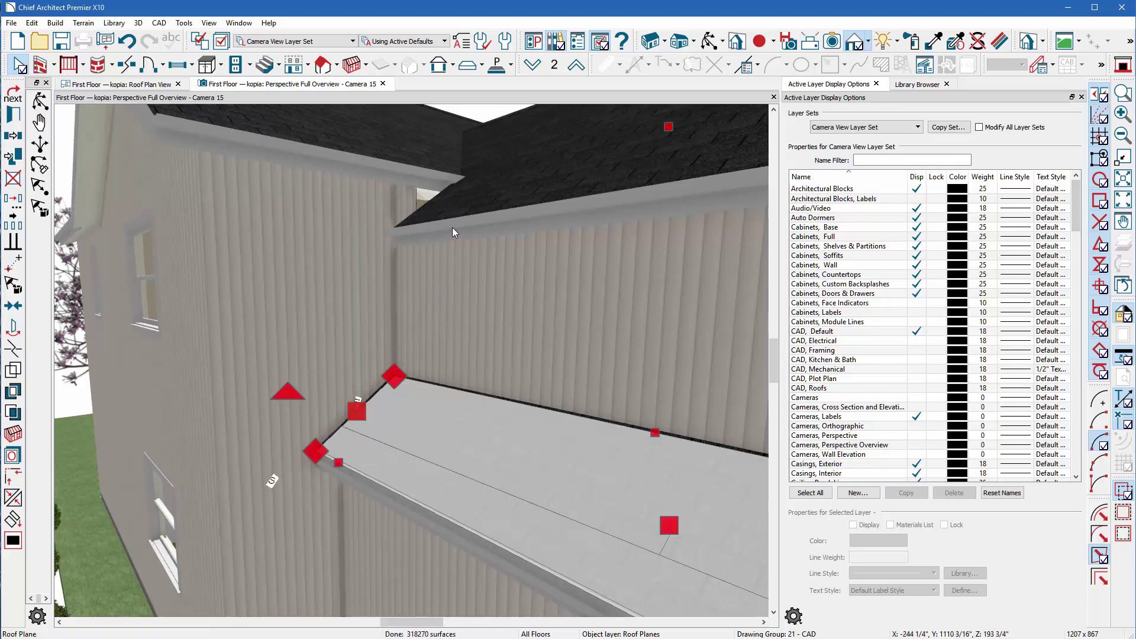
Extend the short end edge of the garage's upper front roof plane to the central block's wall and fine-tune its position there.
scroll(442, 524, "down", 5)
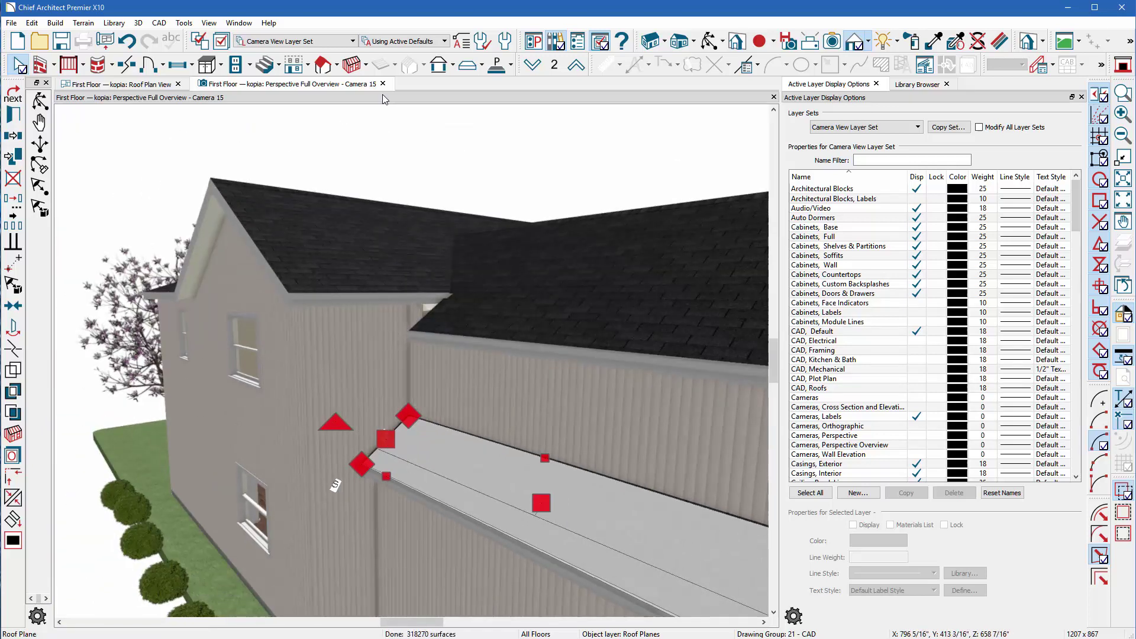
left_click(709, 41)
scroll(332, 333, "down", 5)
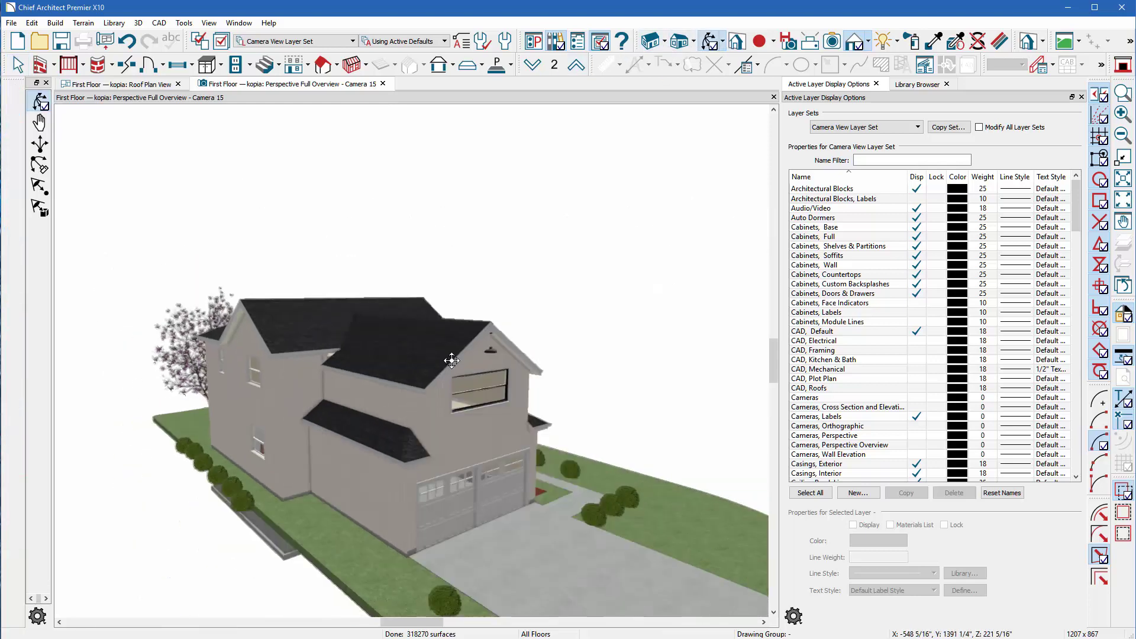
left_click_drag(451, 360, 396, 332)
scroll(319, 359, "up", 6)
key("space")
left_click(368, 337)
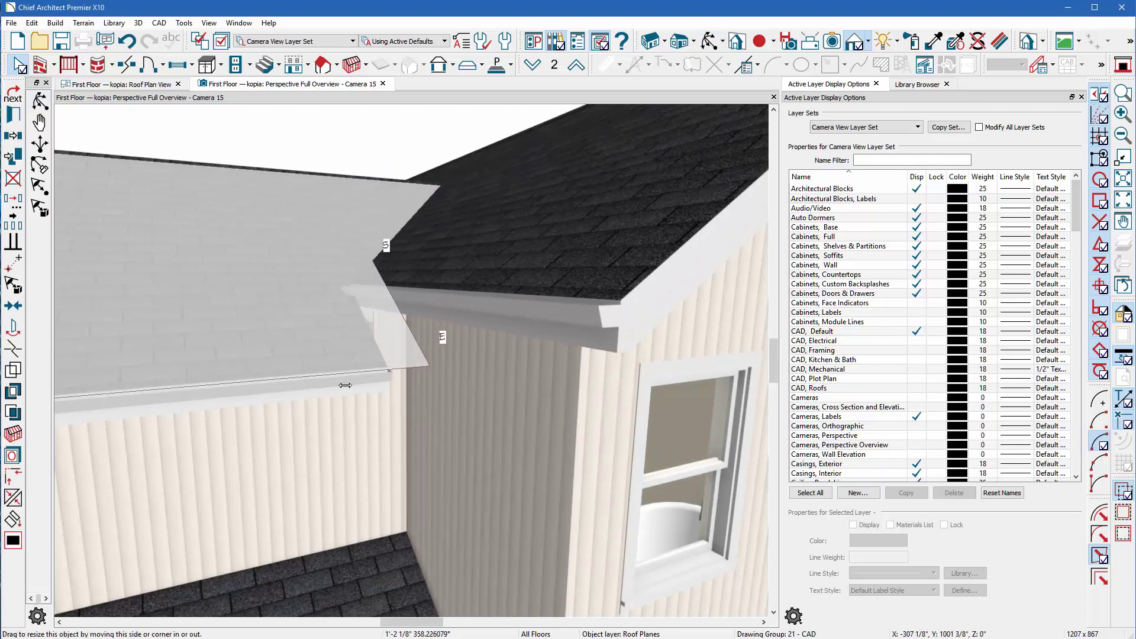
left_click_drag(344, 385, 345, 385)
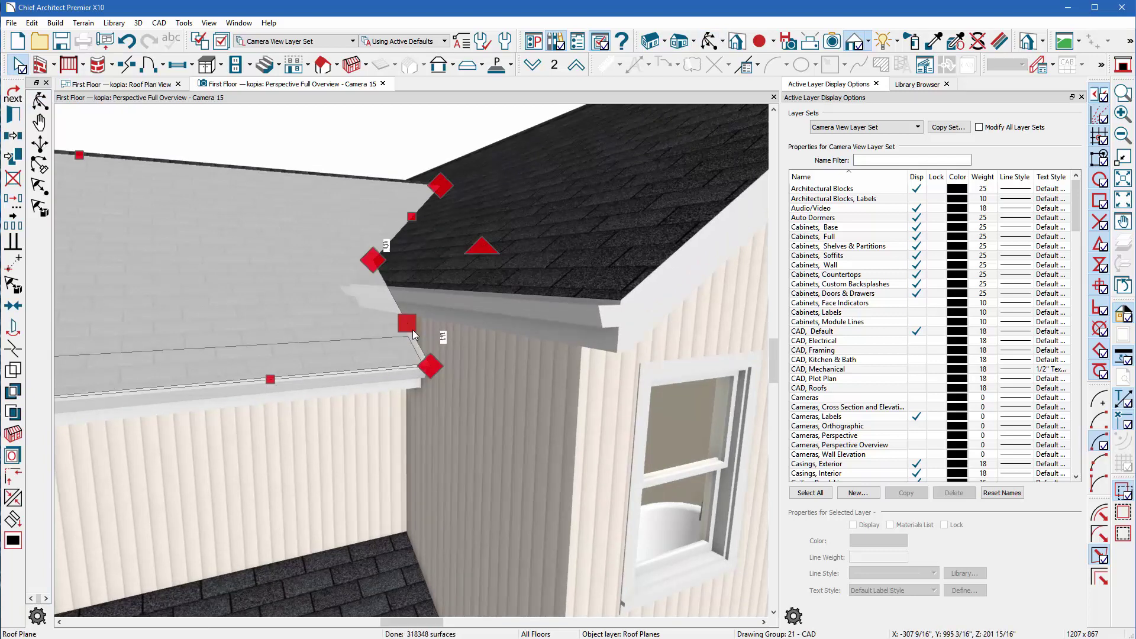
left_click_drag(413, 335, 402, 325)
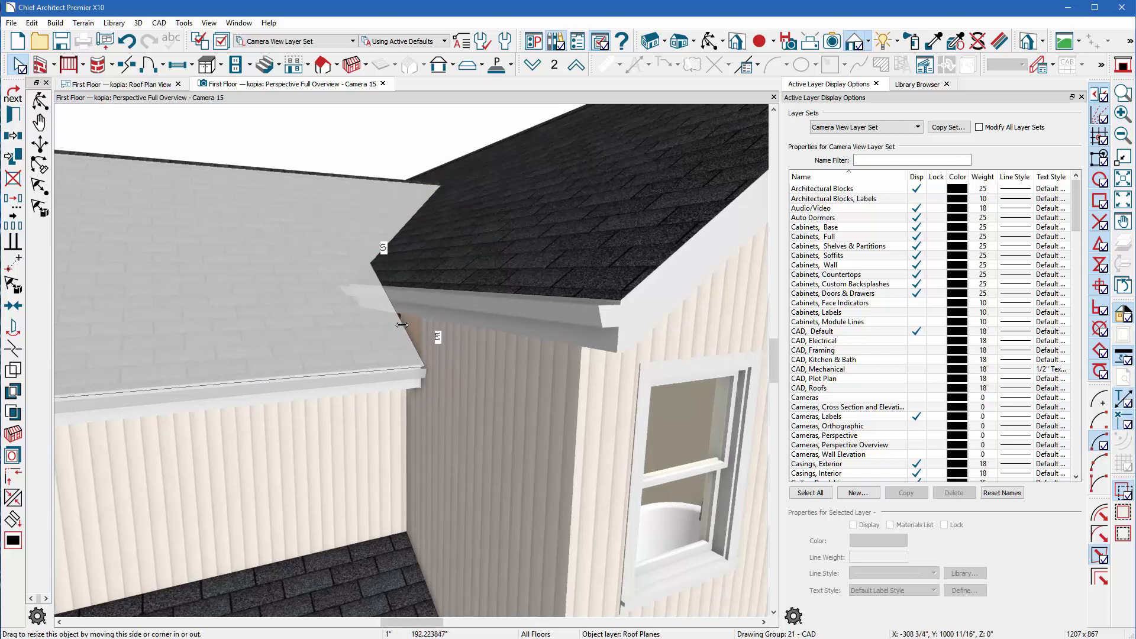
left_click_drag(402, 377, 401, 377)
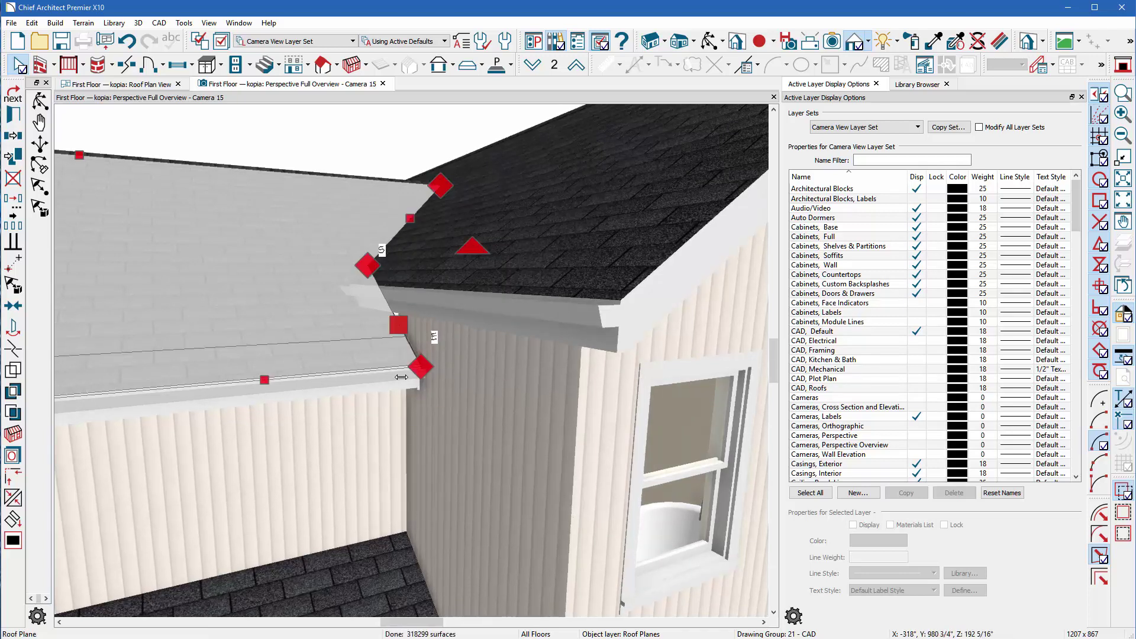
left_click(711, 41)
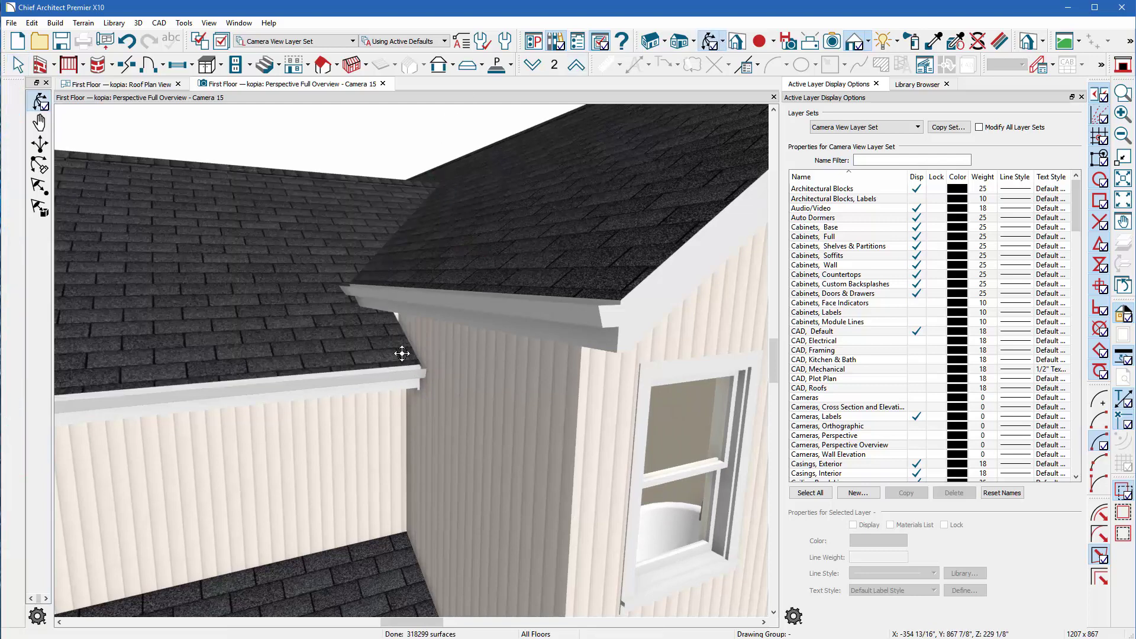
scroll(389, 362, "down", 5)
left_click_drag(351, 397, 464, 454)
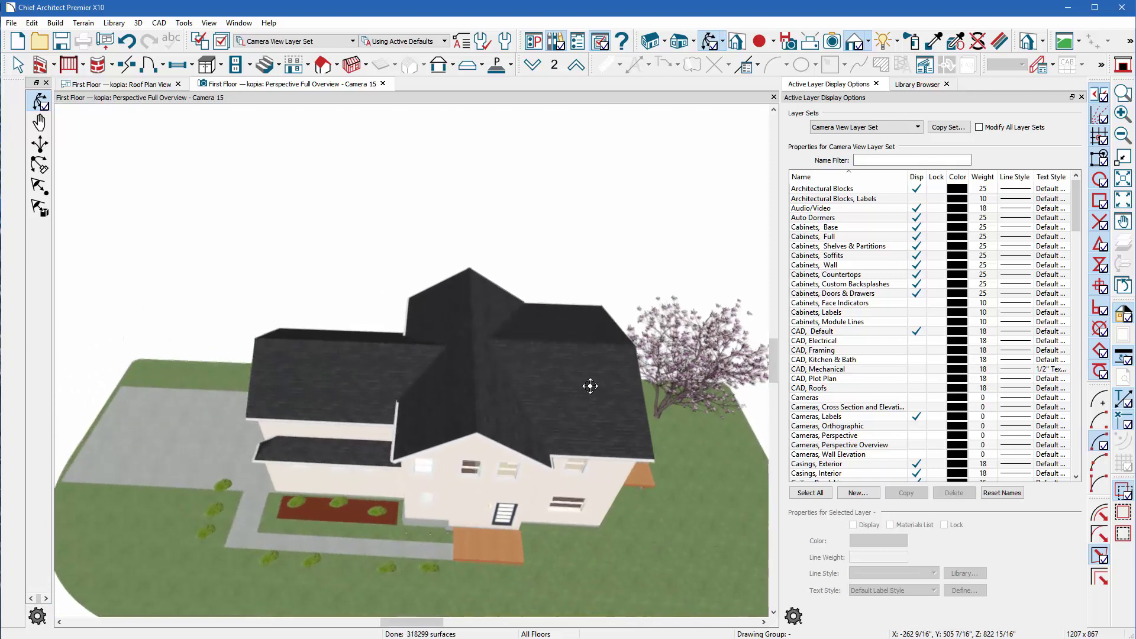
scroll(590, 386, "up", 4)
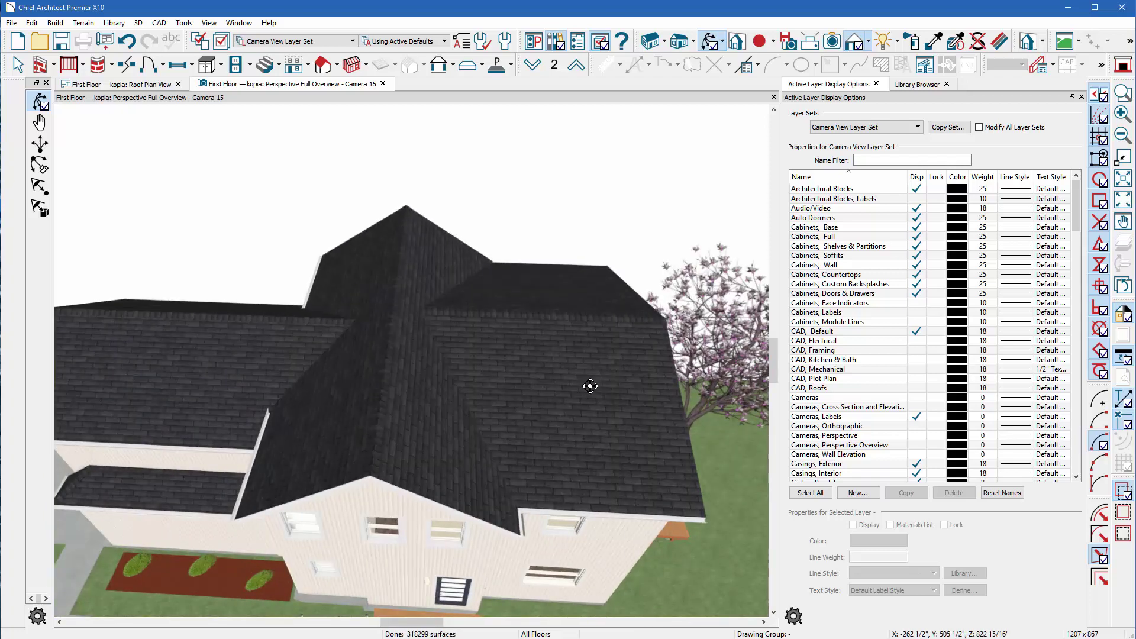